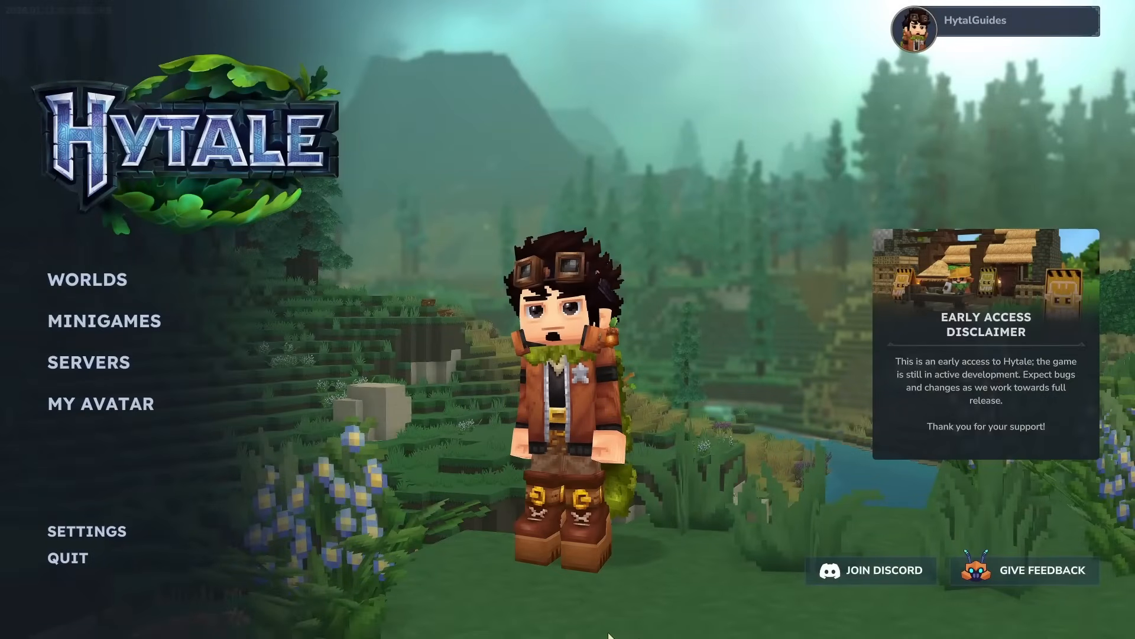
Step: Create a new Creative world with the default world name
click(88, 279)
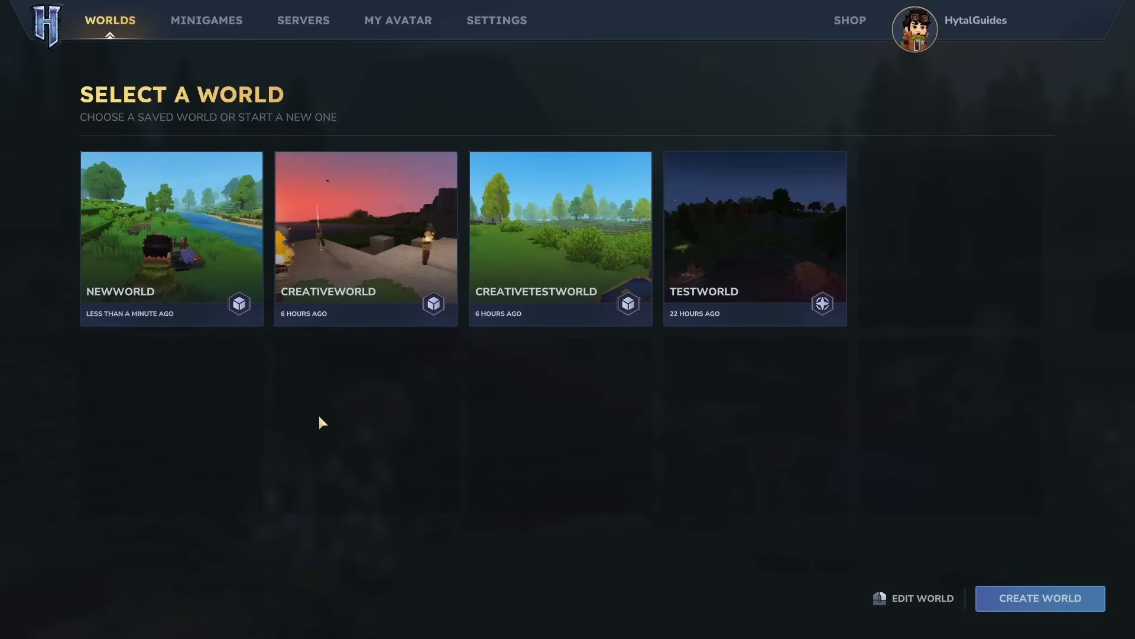
click(981, 597)
click(861, 360)
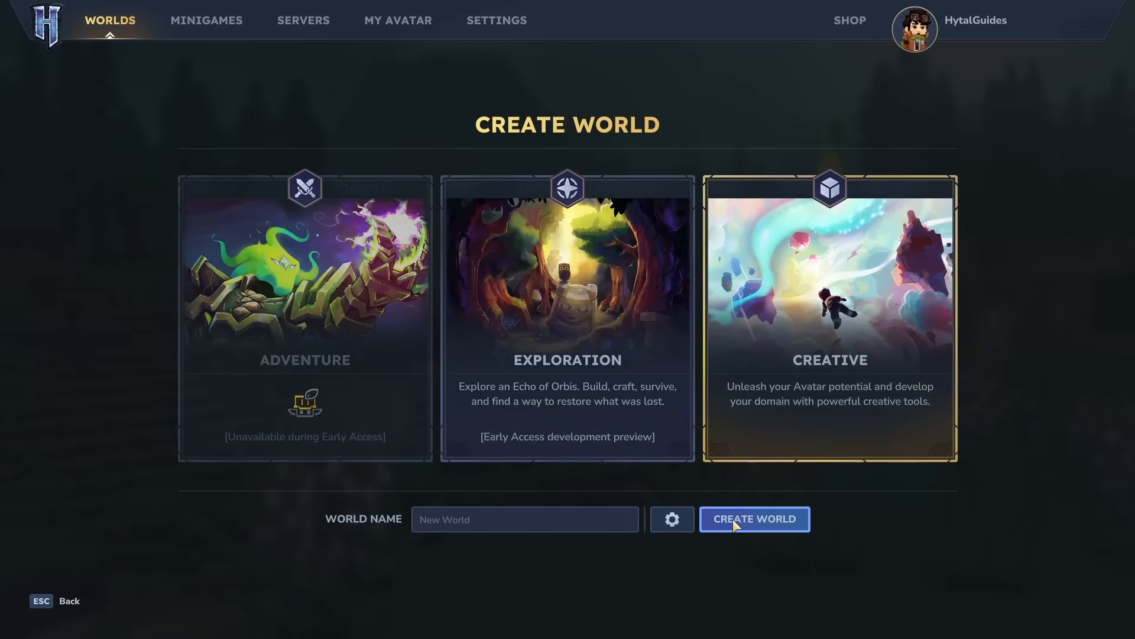
click(733, 519)
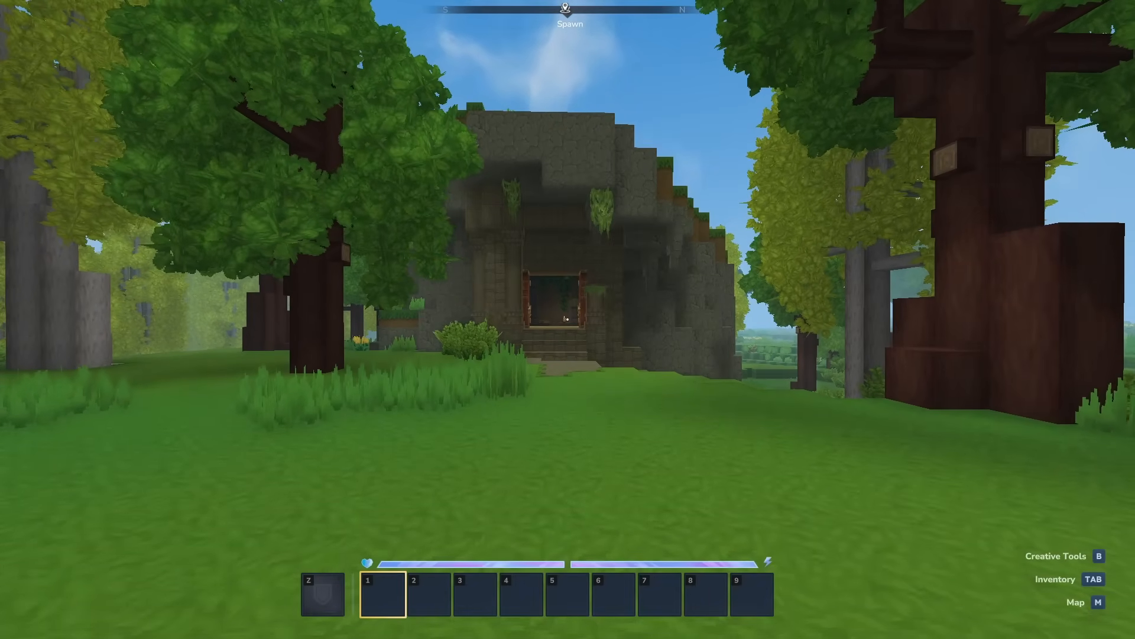
Step: Try to open the Asset Editor from the Creative Tools hub
key(Tab)
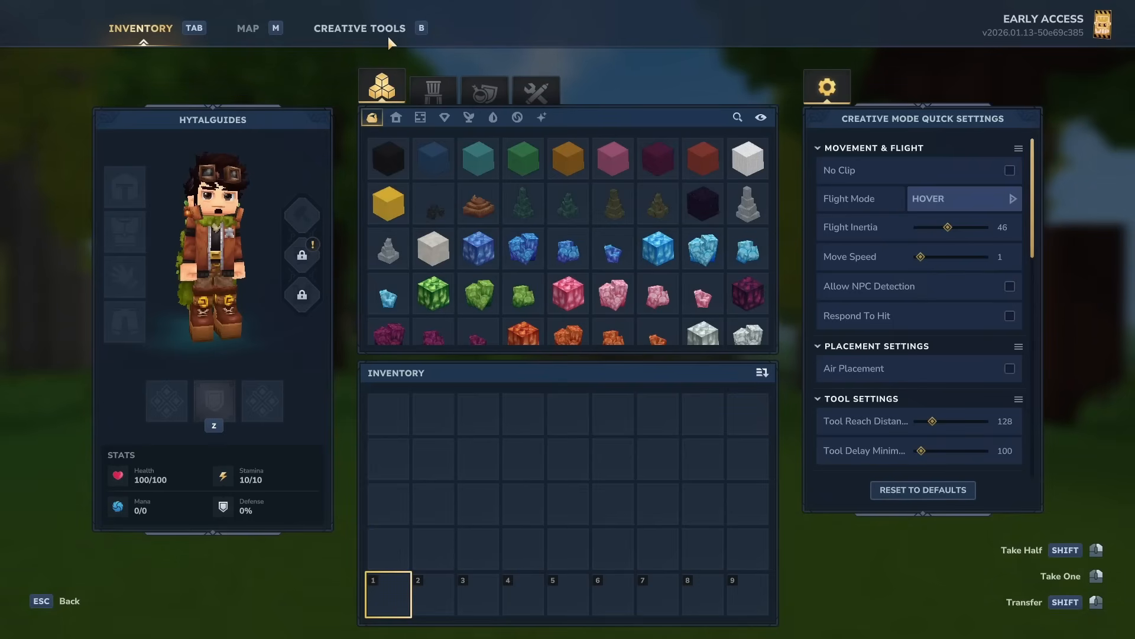
click(388, 37)
click(145, 65)
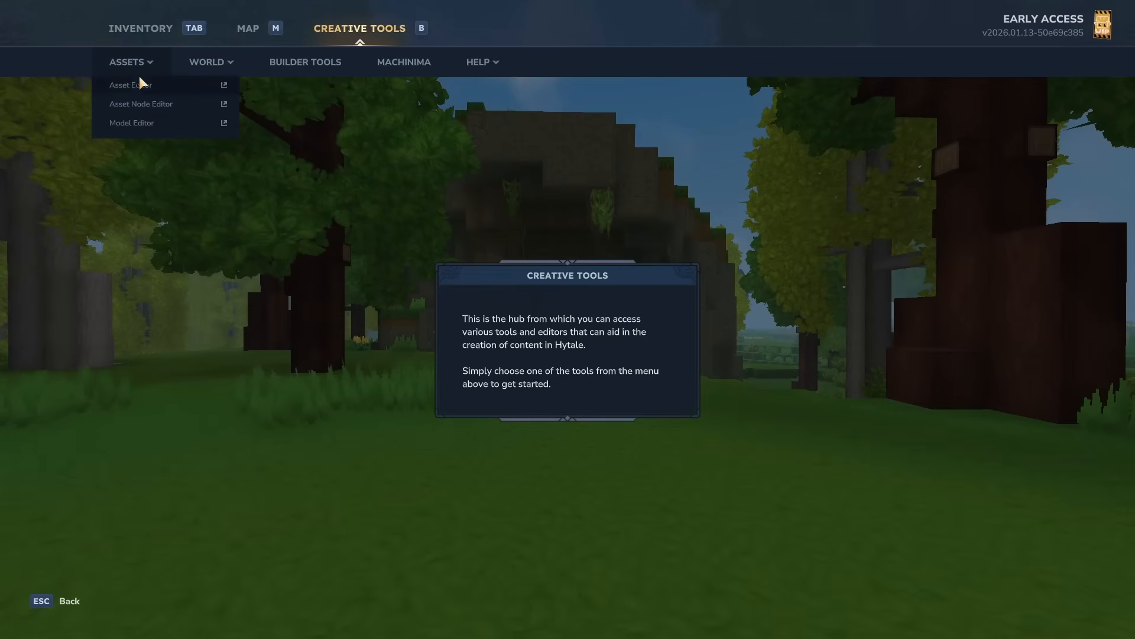
click(133, 85)
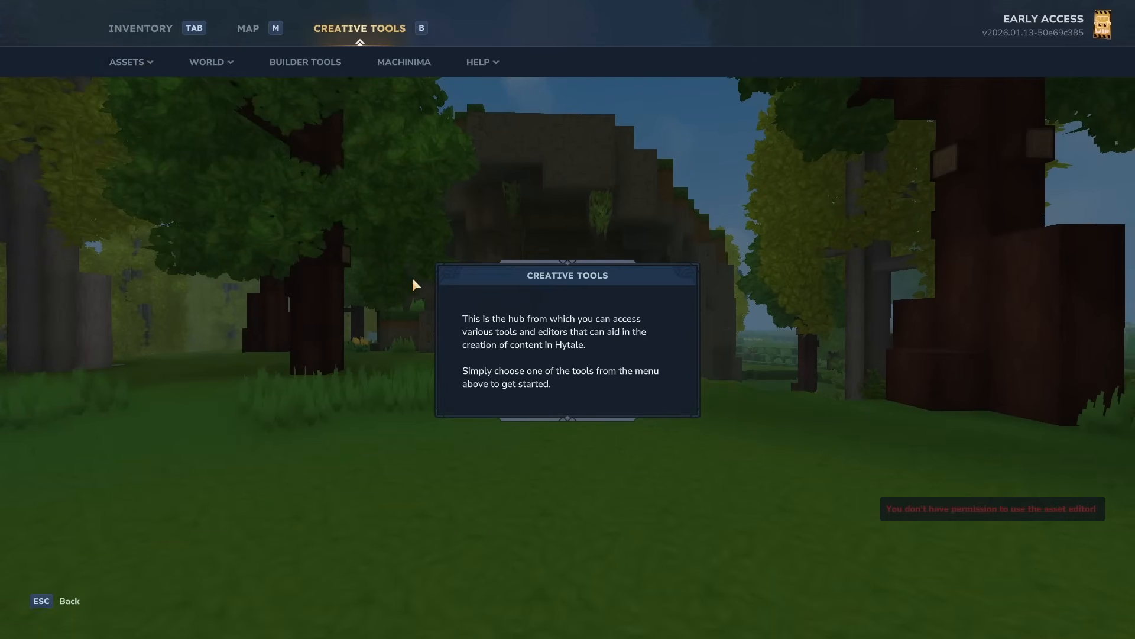
key(Escape)
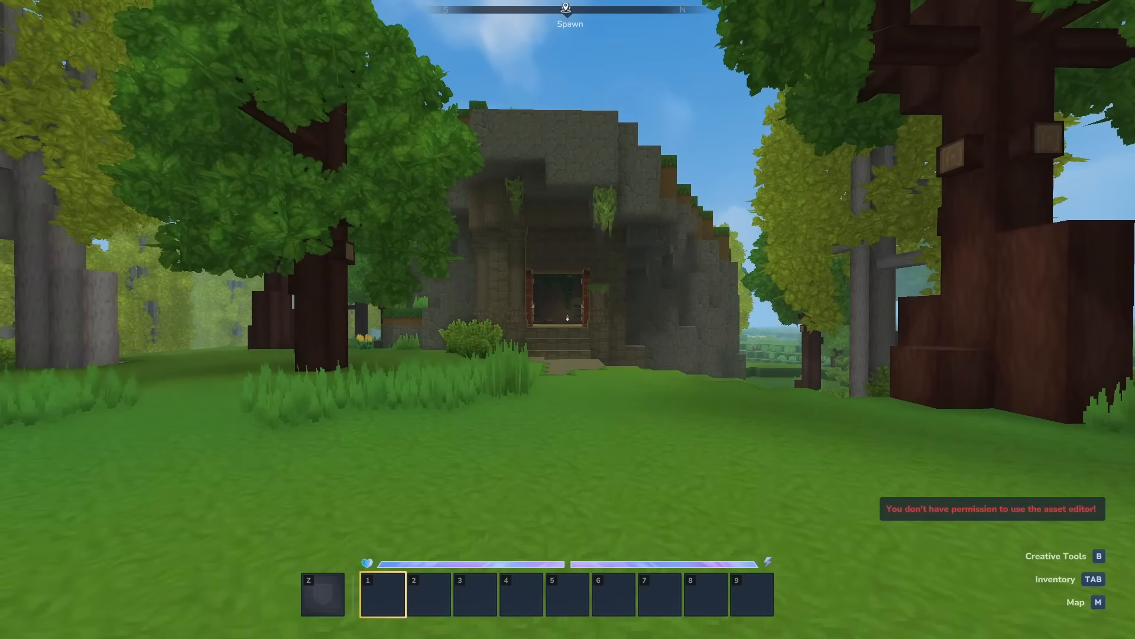
Step: Grant yourself operator rights with the chat command /op self
key(slash)
text(op self)
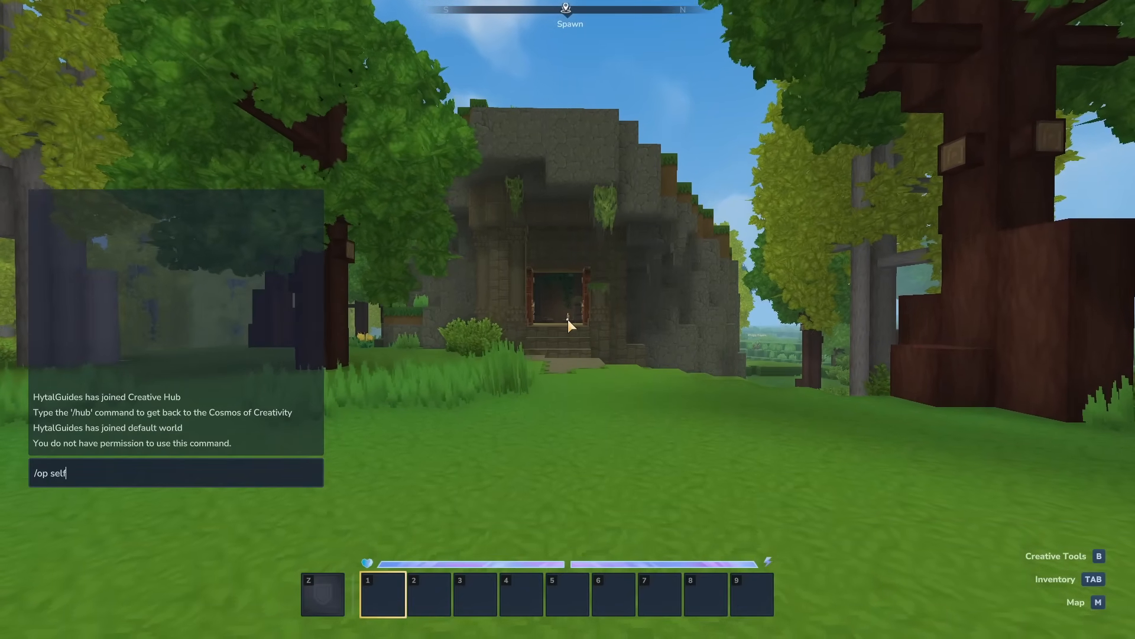
key(Return)
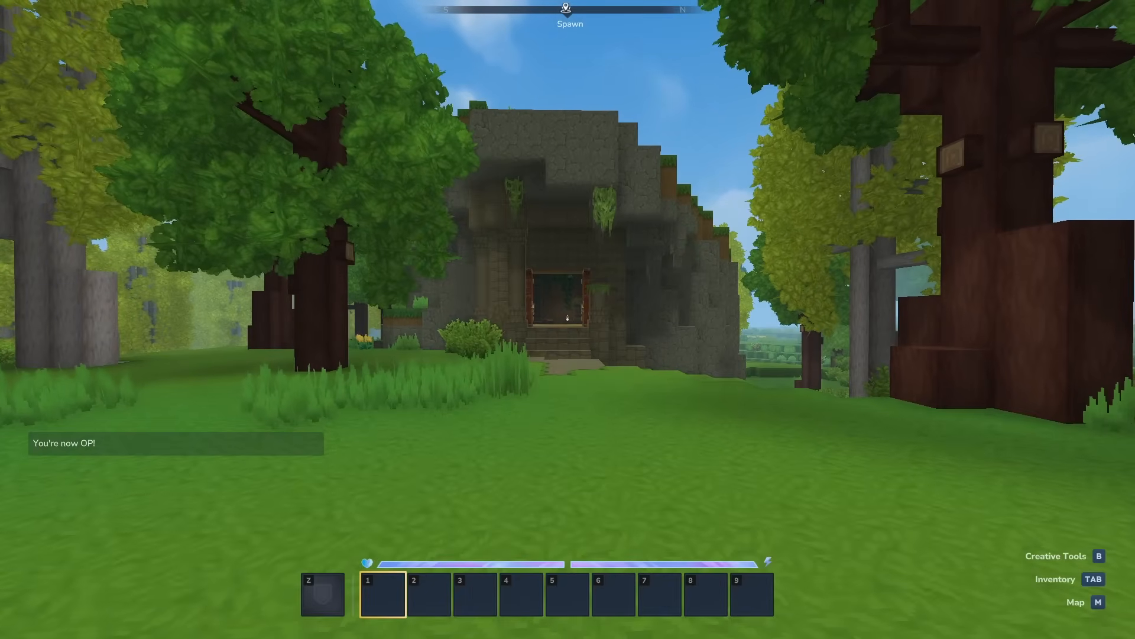
Step: Open the Asset Editor from the Creative Tools hub's Assets menu
key(Tab)
click(359, 28)
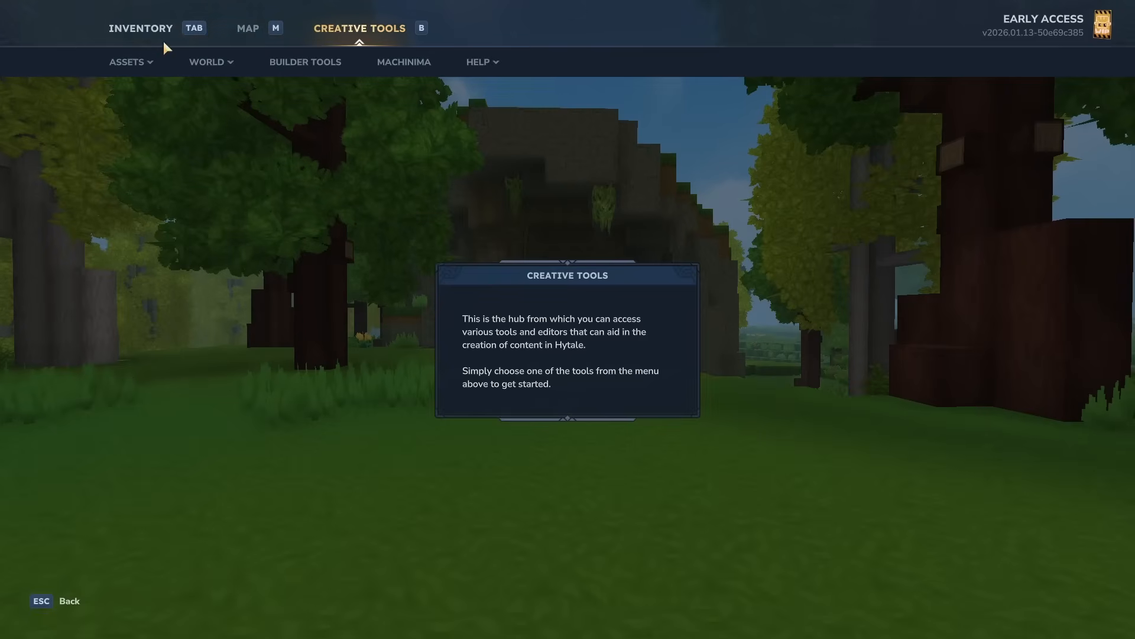
click(128, 62)
click(131, 87)
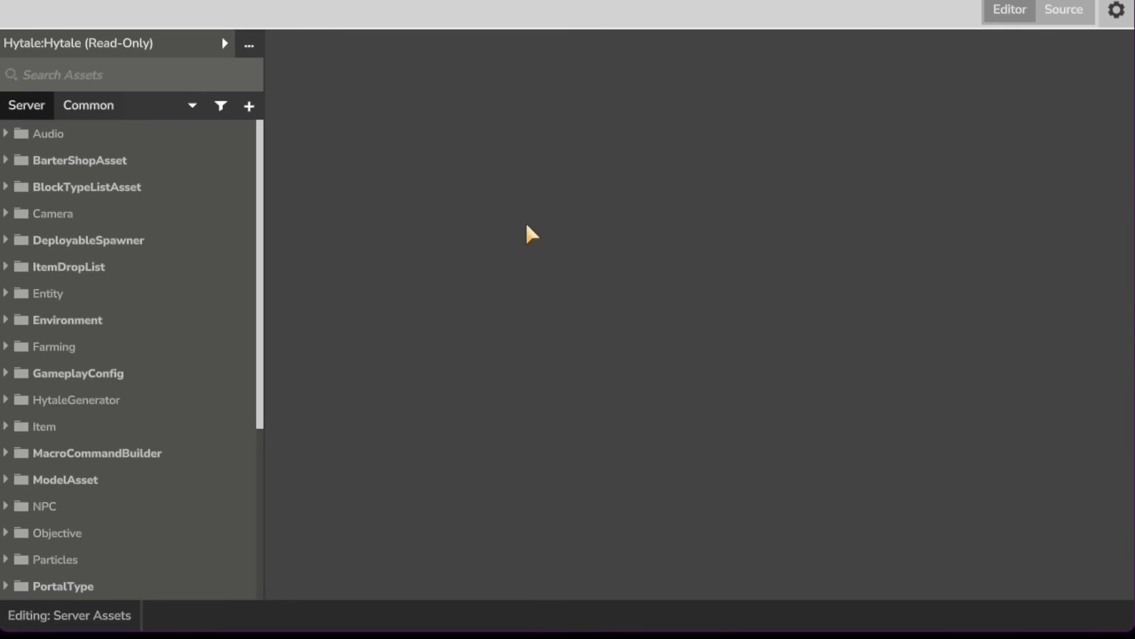
Step: Add a new asset pack named SoulMace in the group HytaleCustomWeapons and save it
click(251, 47)
click(260, 99)
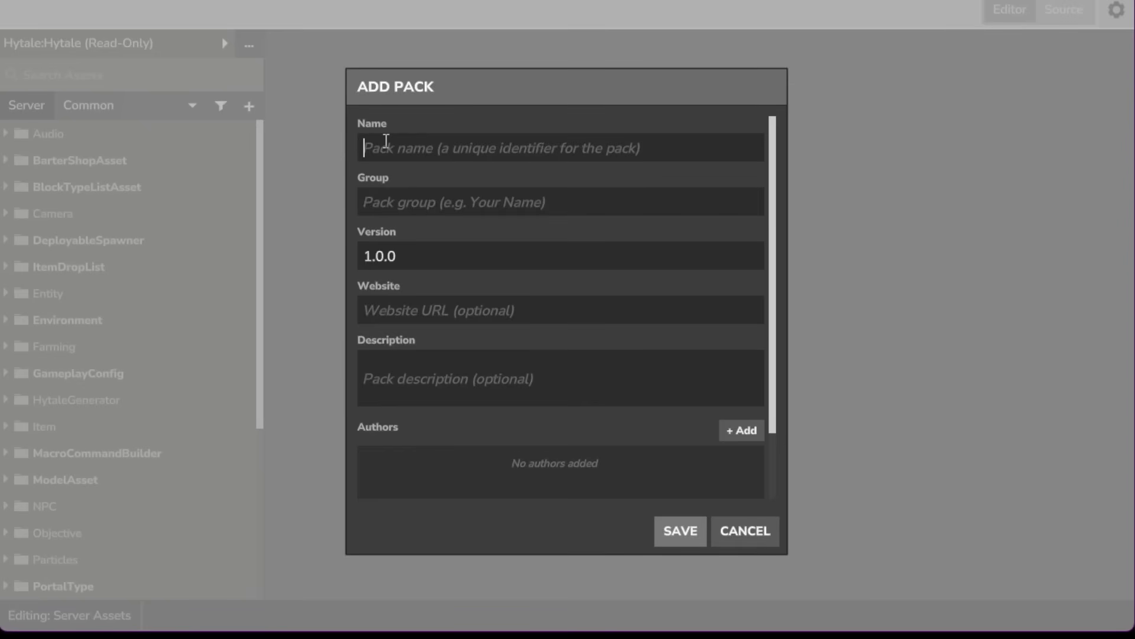
text(SoulMace)
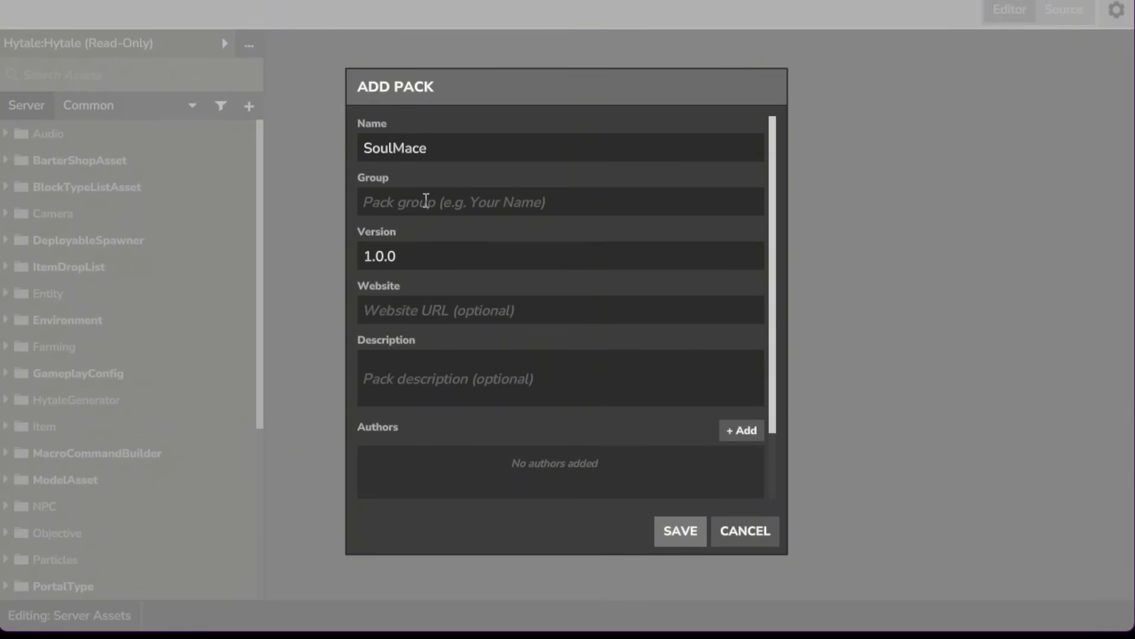
text(HytaleC)
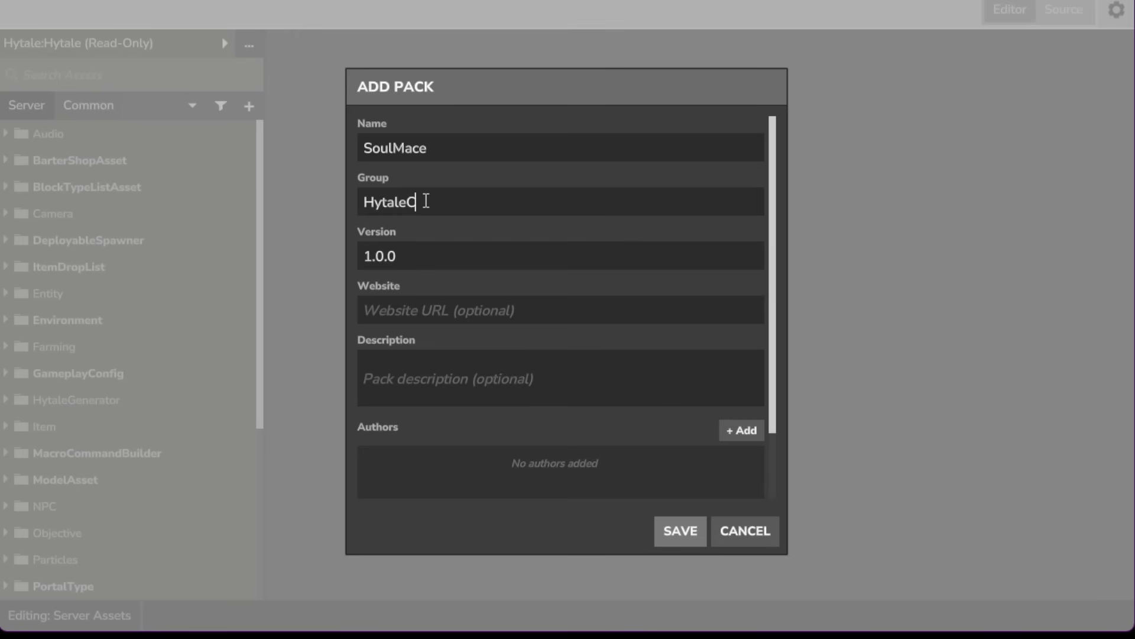
text(ustomWeapons)
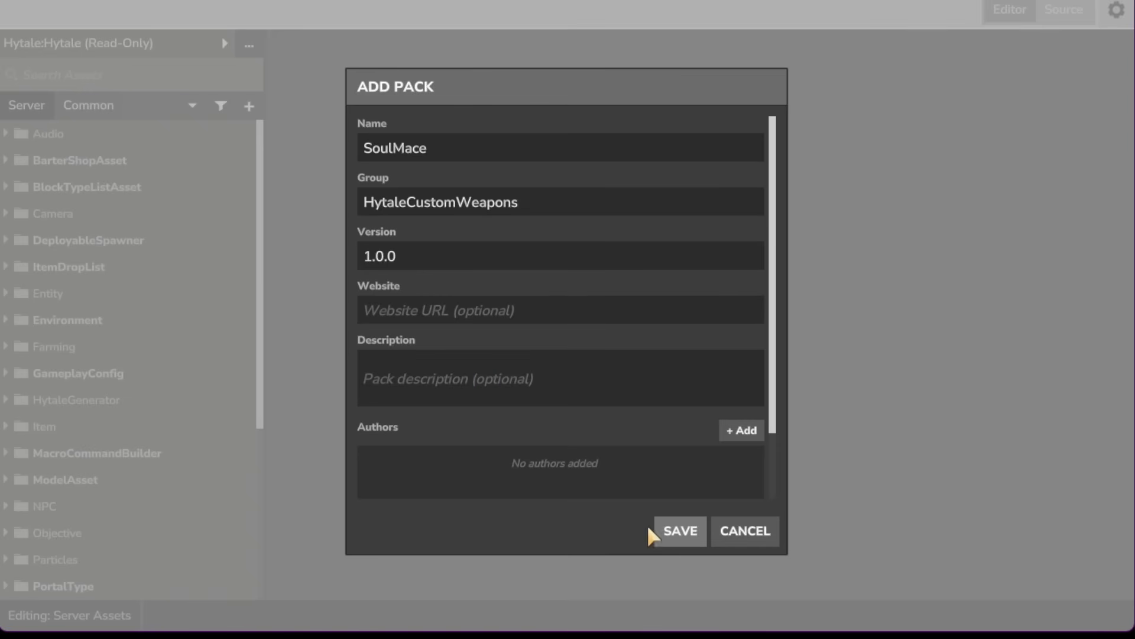
click(687, 539)
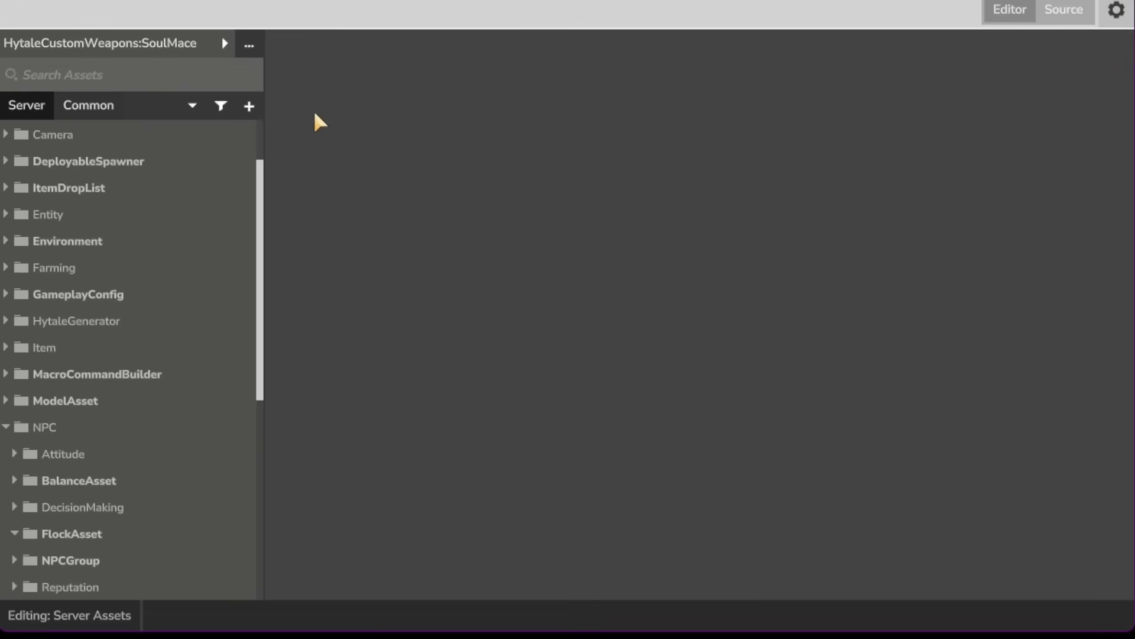
Step: Create a new Item asset with the unique ID MySoulMace in the SoulMace pack
click(251, 110)
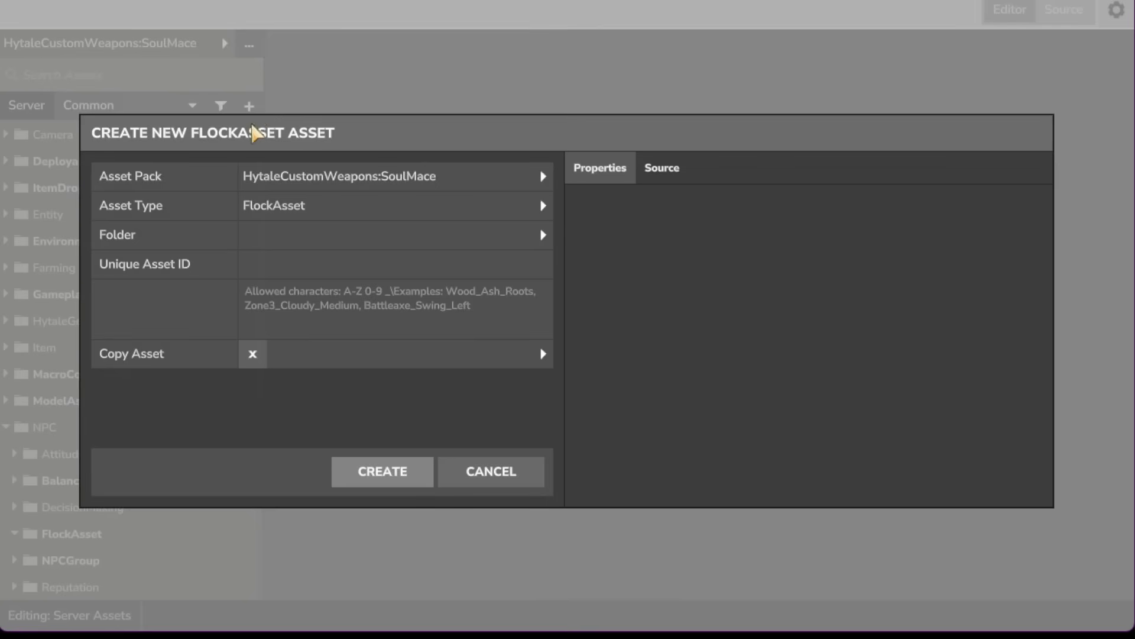
click(299, 212)
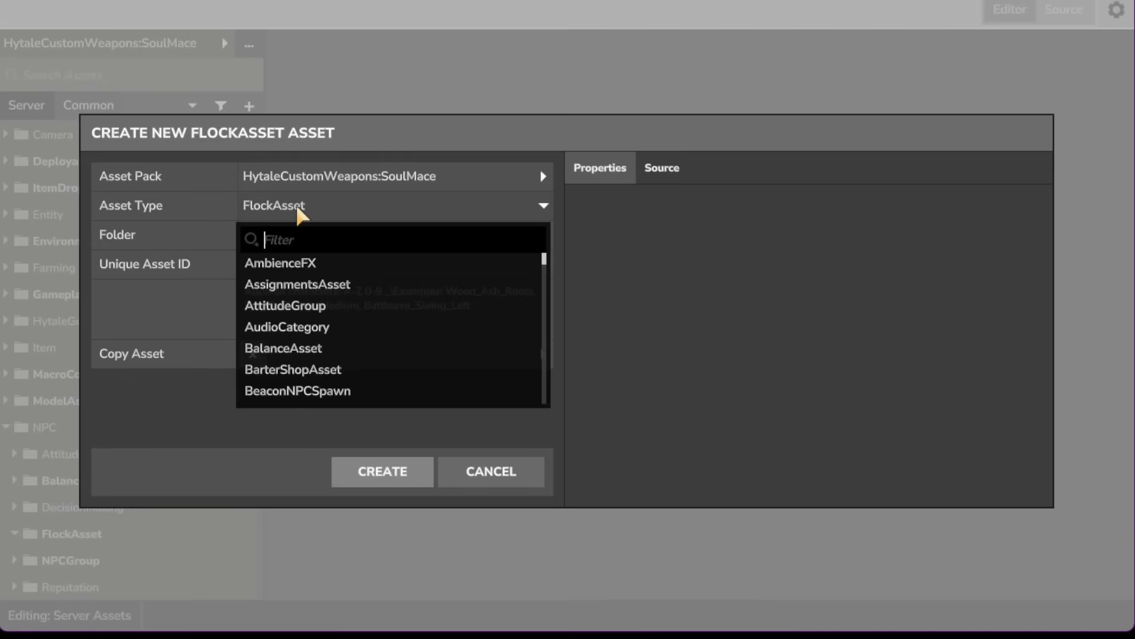
text(item)
click(267, 285)
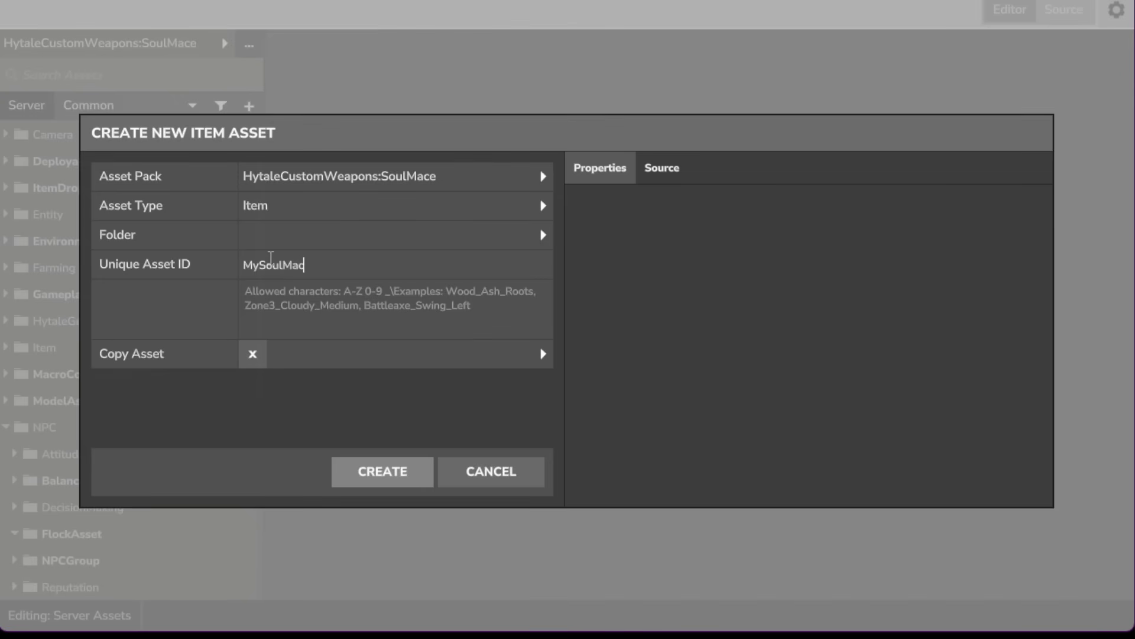
click(271, 264)
text(MySoulMace)
click(394, 475)
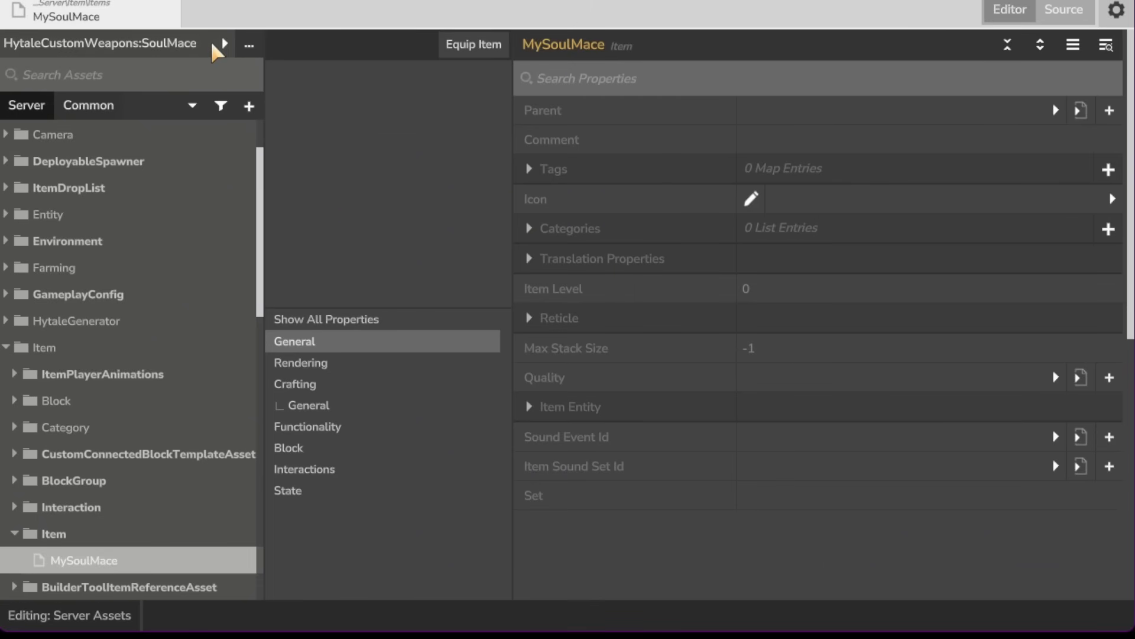
Step: Switch to the read-only Hytale pack, search for weapon mace and open the Weapon_Mace_Iron item
click(214, 45)
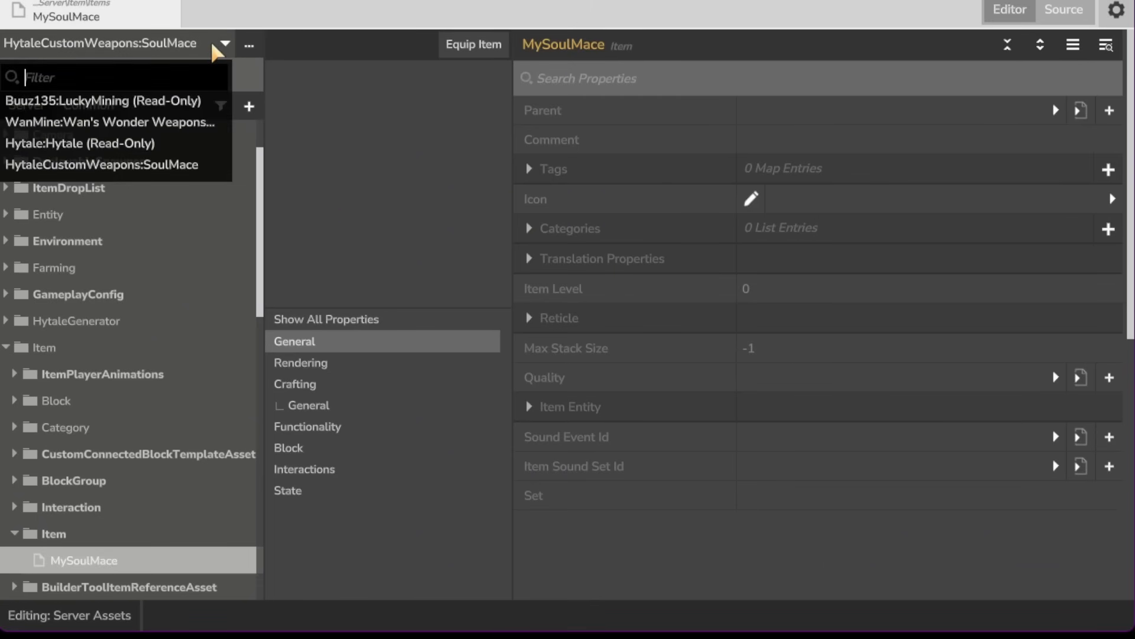
click(151, 143)
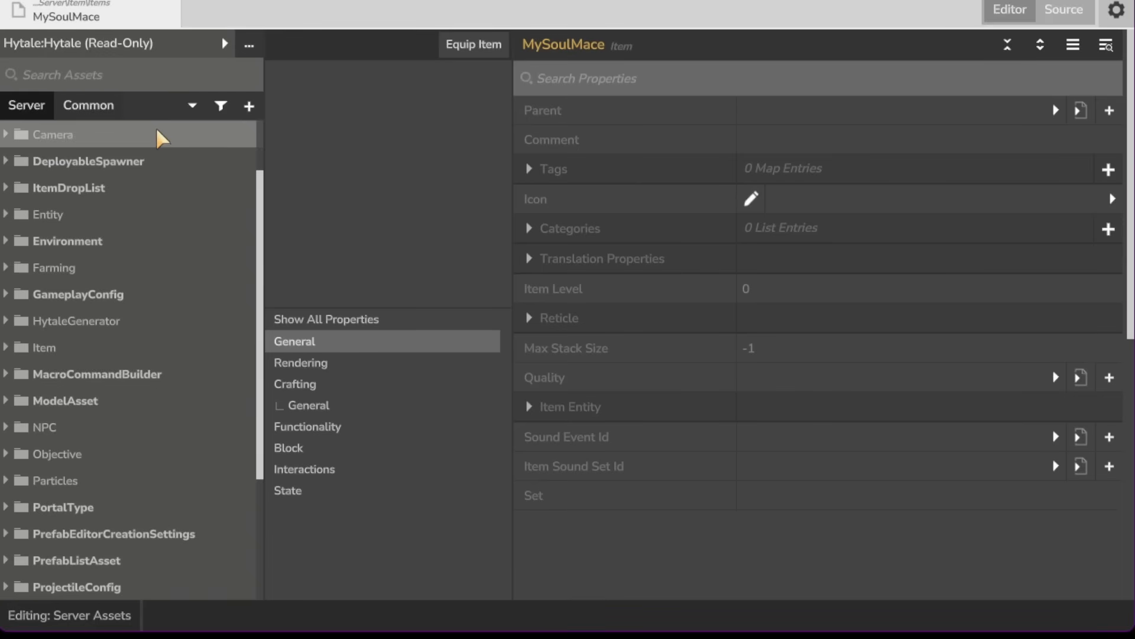
click(172, 73)
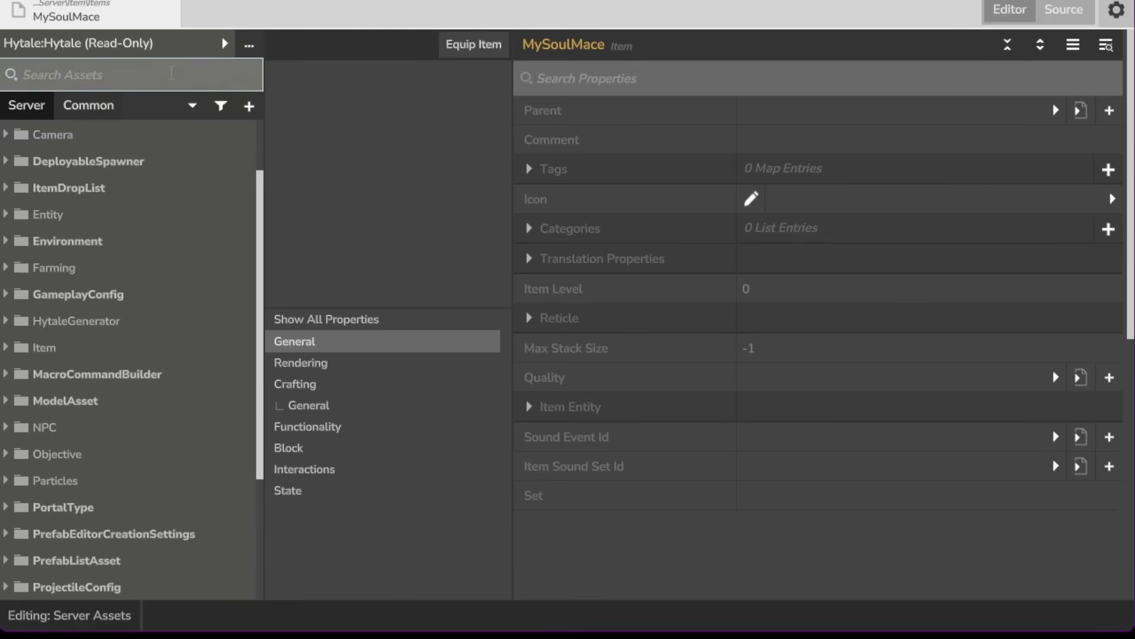
text(weapon mace)
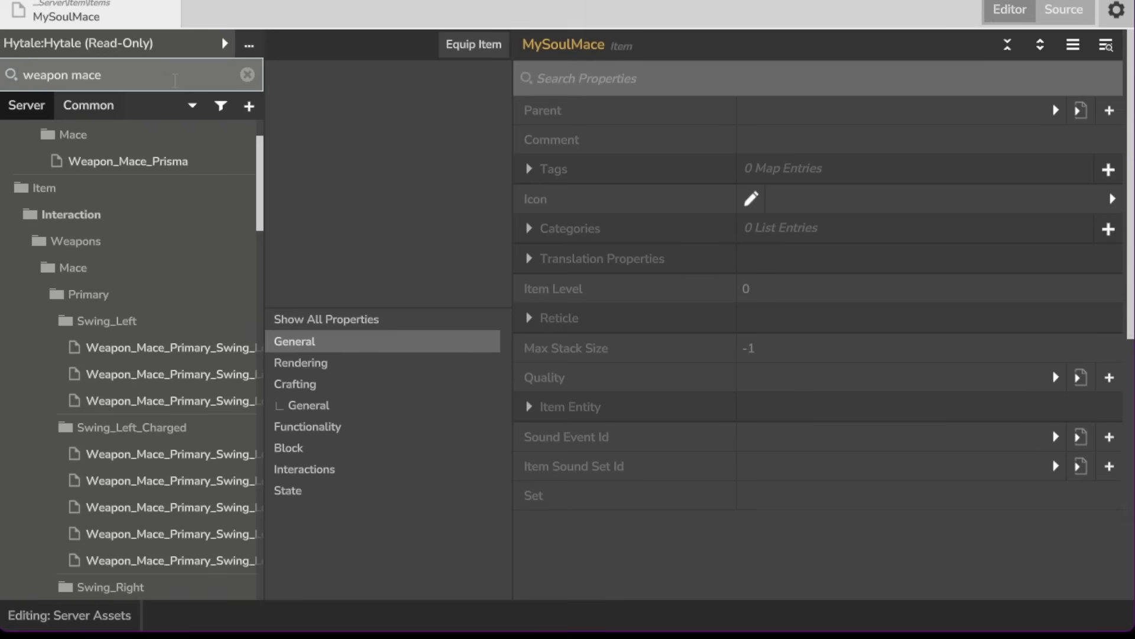
scroll(267, 163, down, 1)
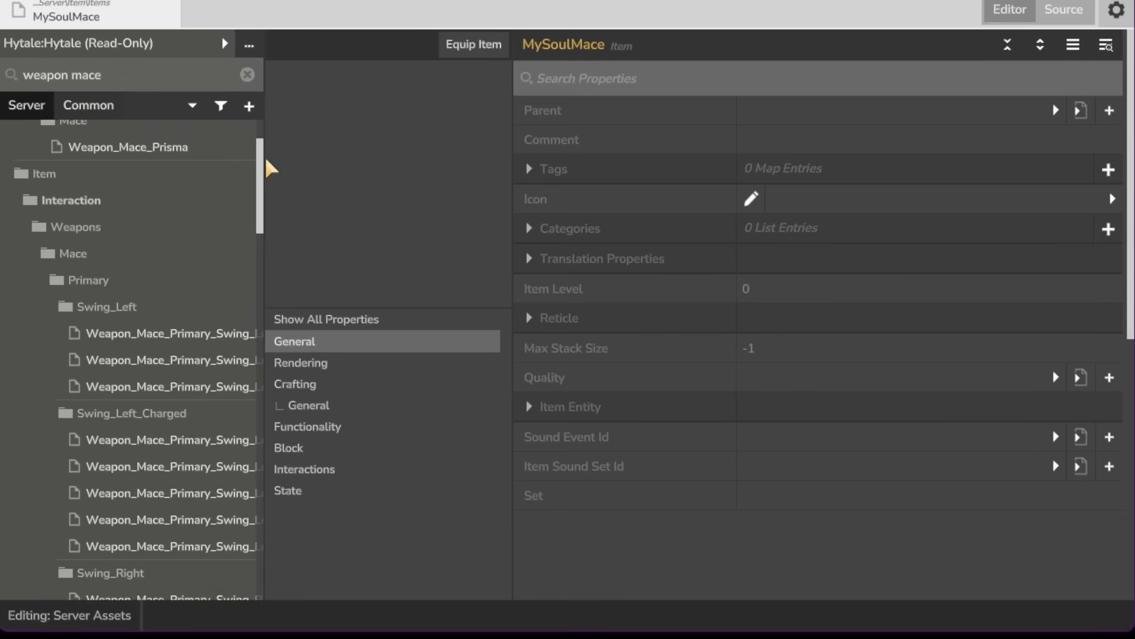
drag(264, 161, 245, 419)
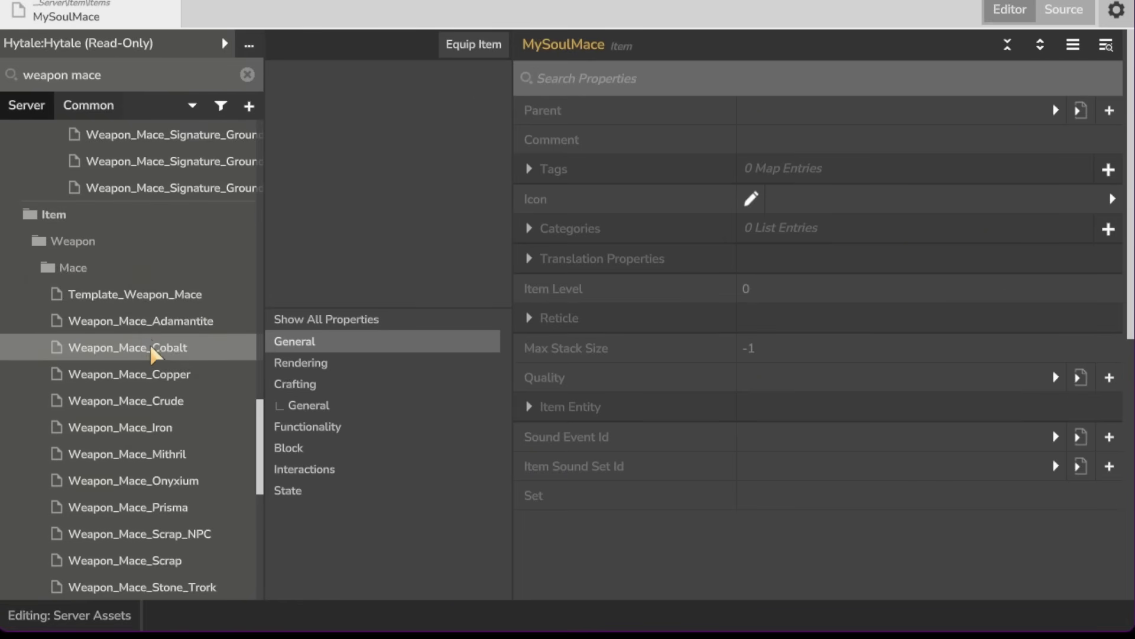
click(157, 434)
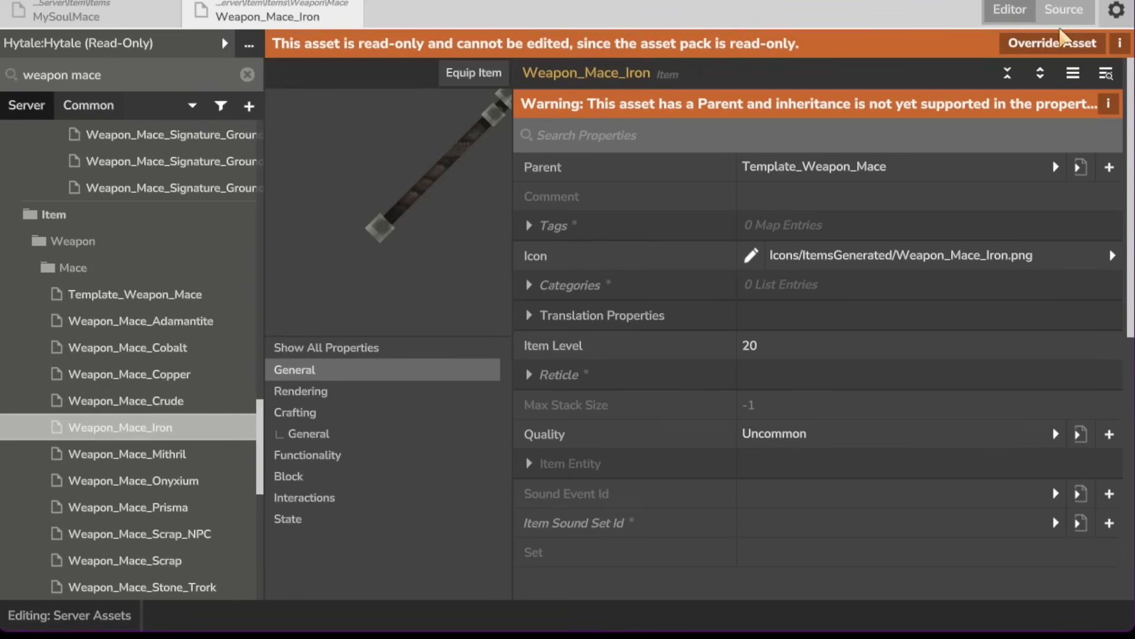
Step: Copy the entire JSON source of the Weapon_Mace_Iron asset
click(1064, 10)
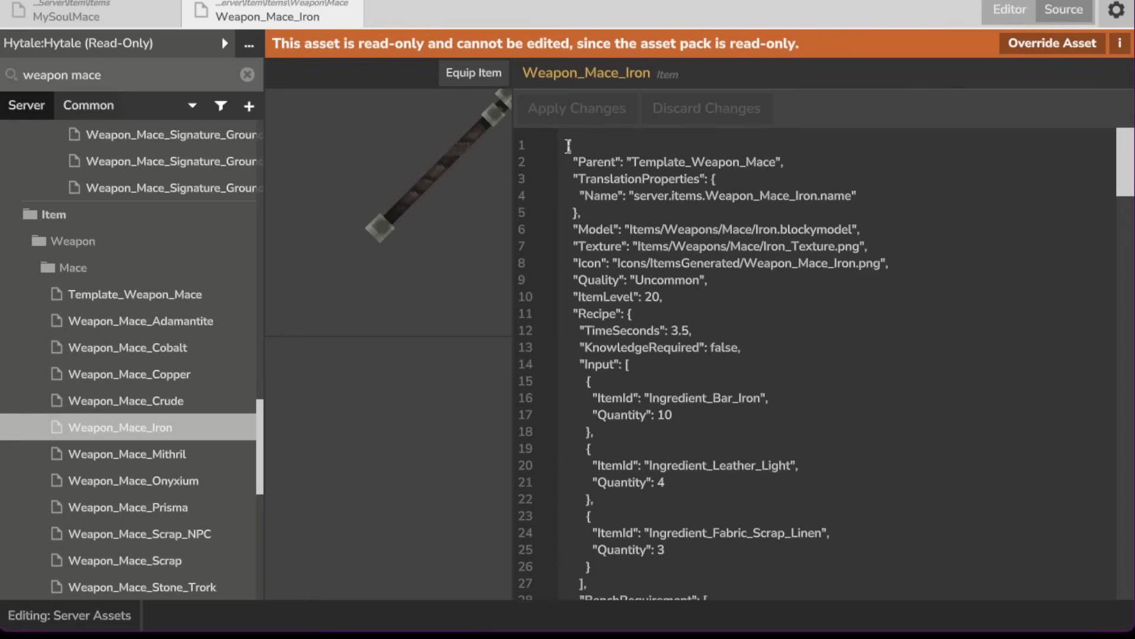
drag(567, 144, 634, 581)
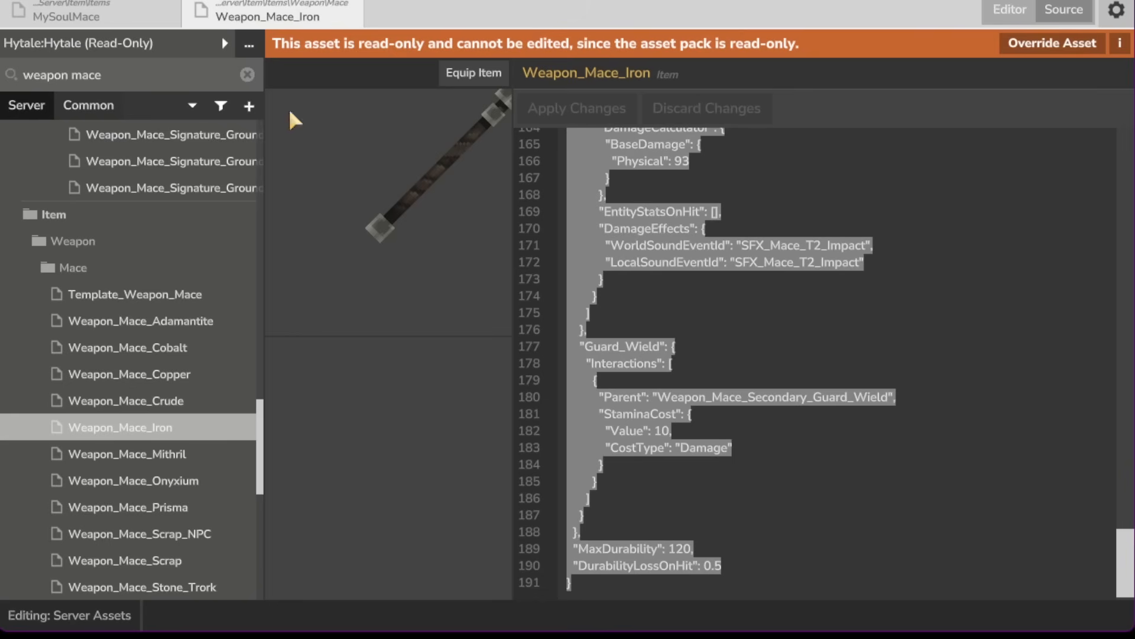
Step: Return to the SoulMace pack, replace MySoulMace's source with the copied JSON and apply the changes
click(223, 43)
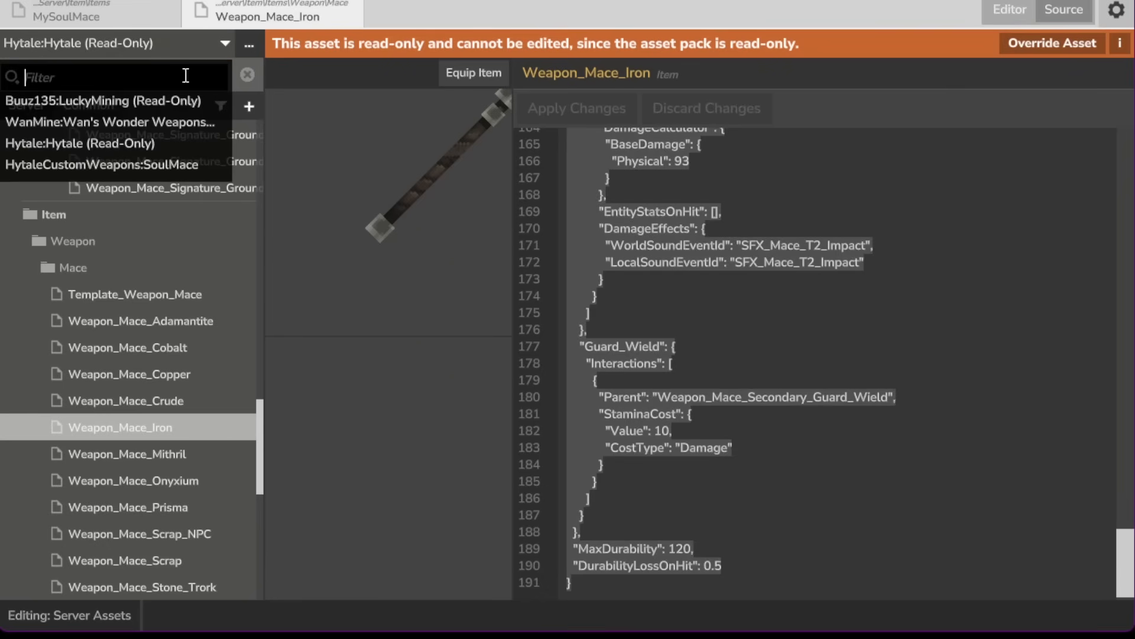
click(108, 166)
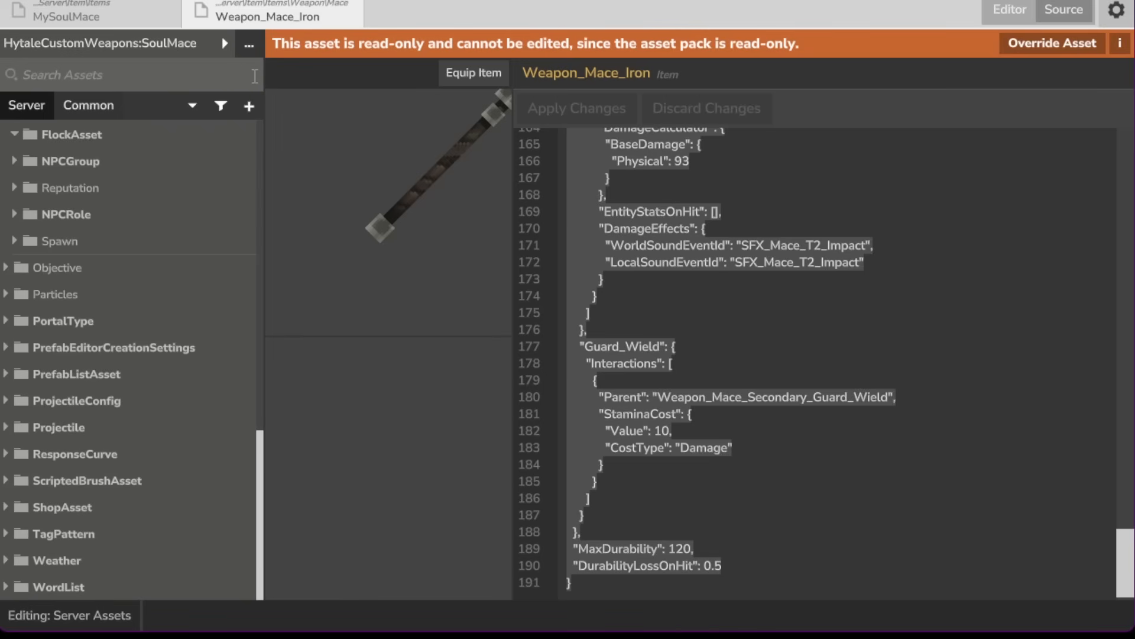
click(191, 73)
text(mace)
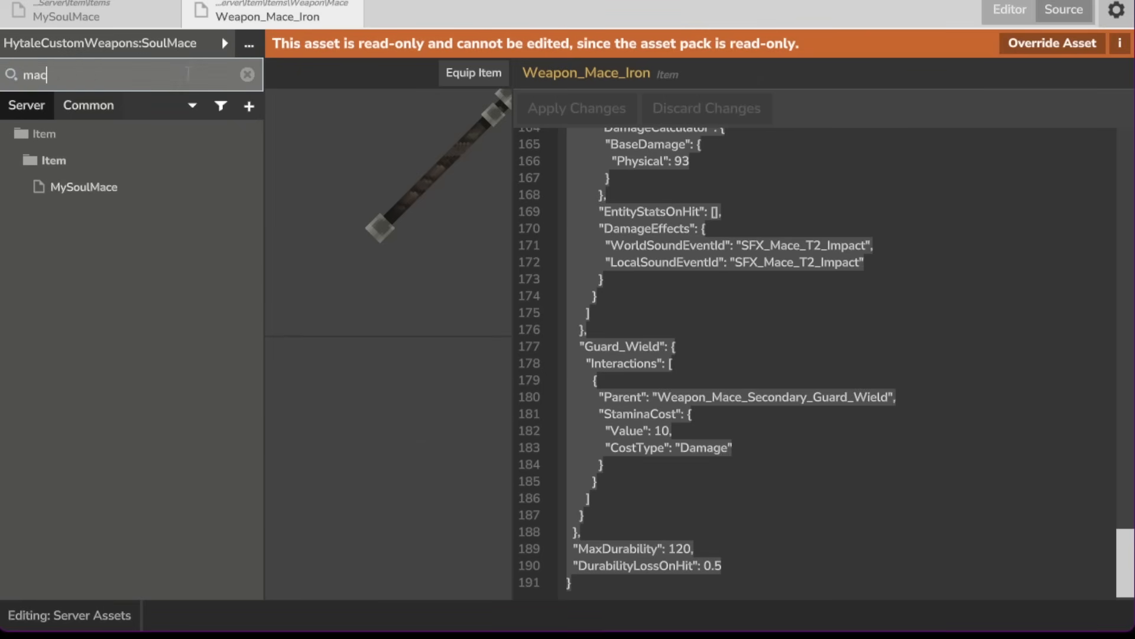
click(151, 192)
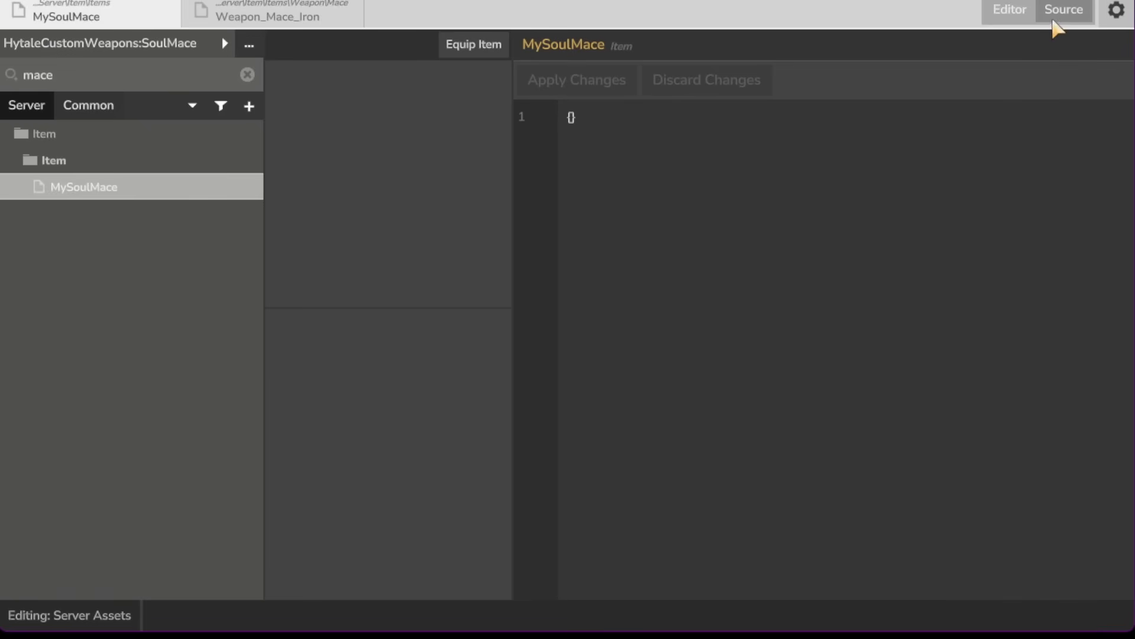
click(773, 134)
key(ctrl+a)
key(ctrl+v)
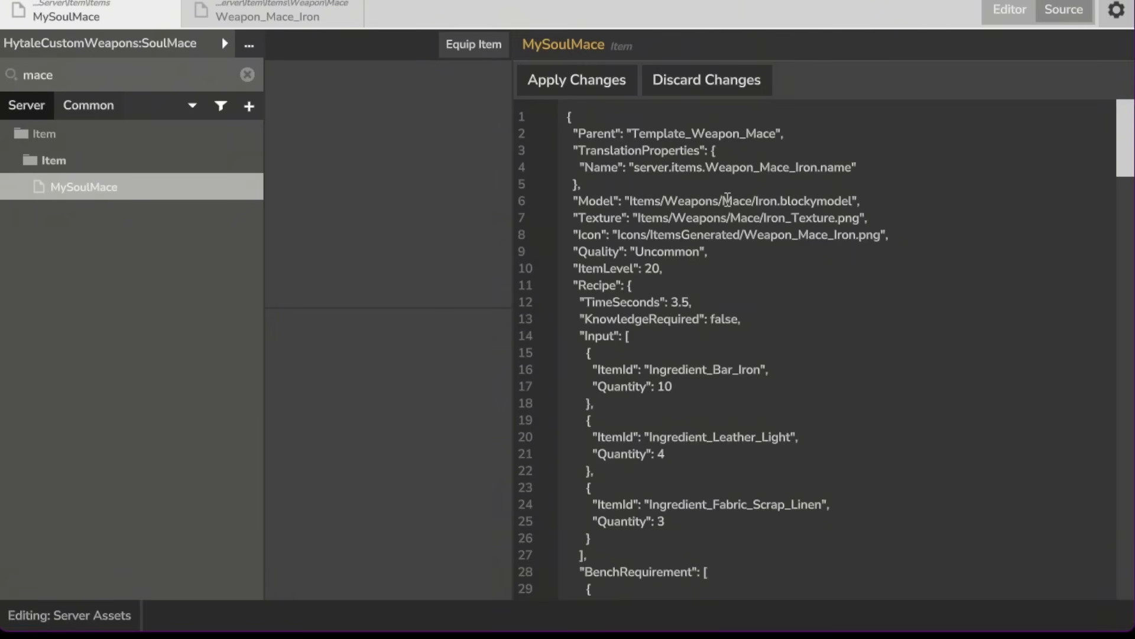
click(550, 88)
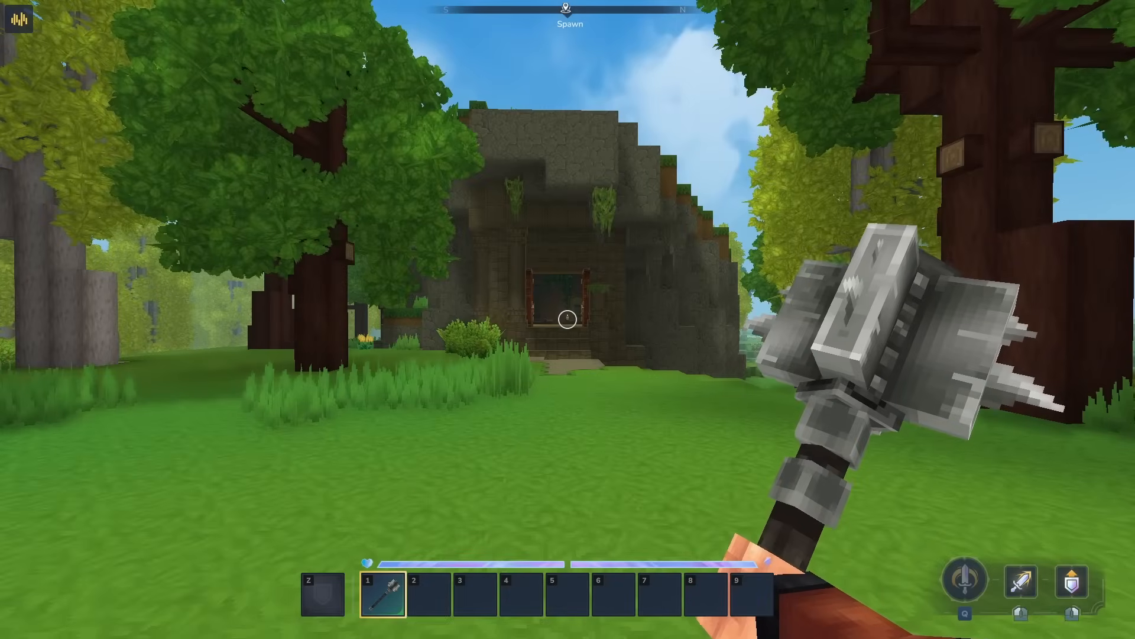
Step: Test the equipped mace in the game world by swinging it and walking forward, then return to the editor
click(567, 319)
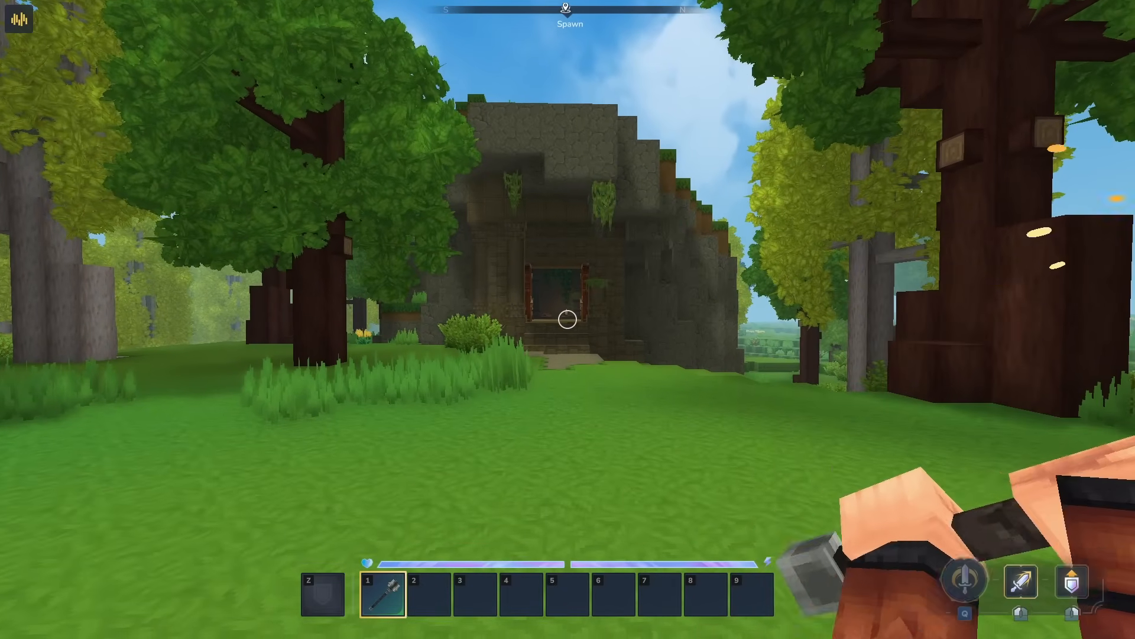
key(w)
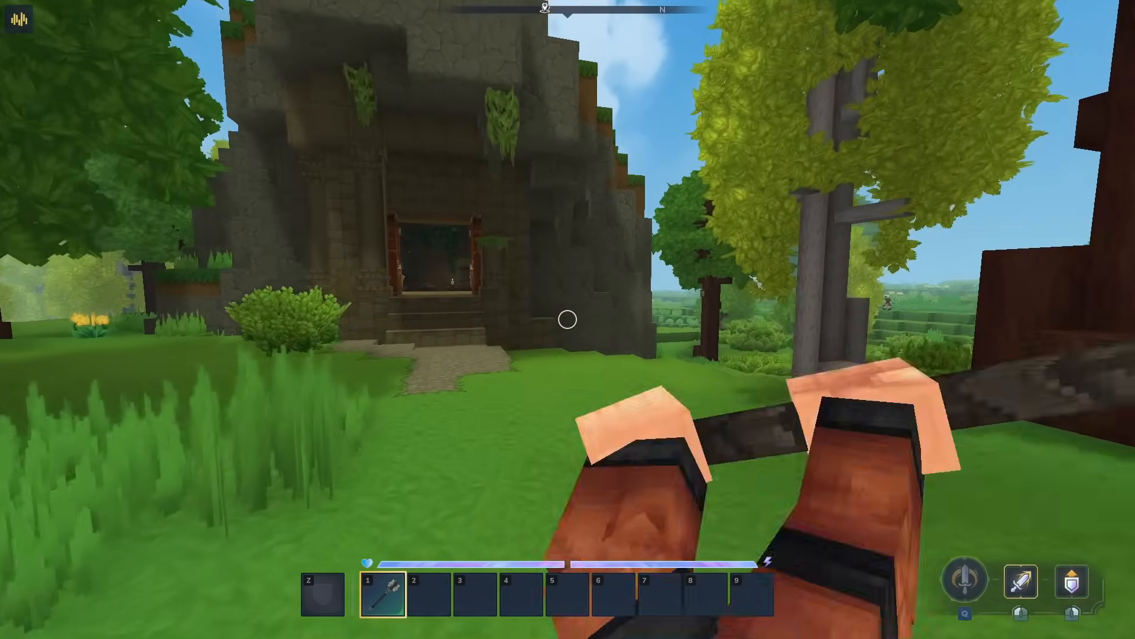
key(w)
click(567, 319)
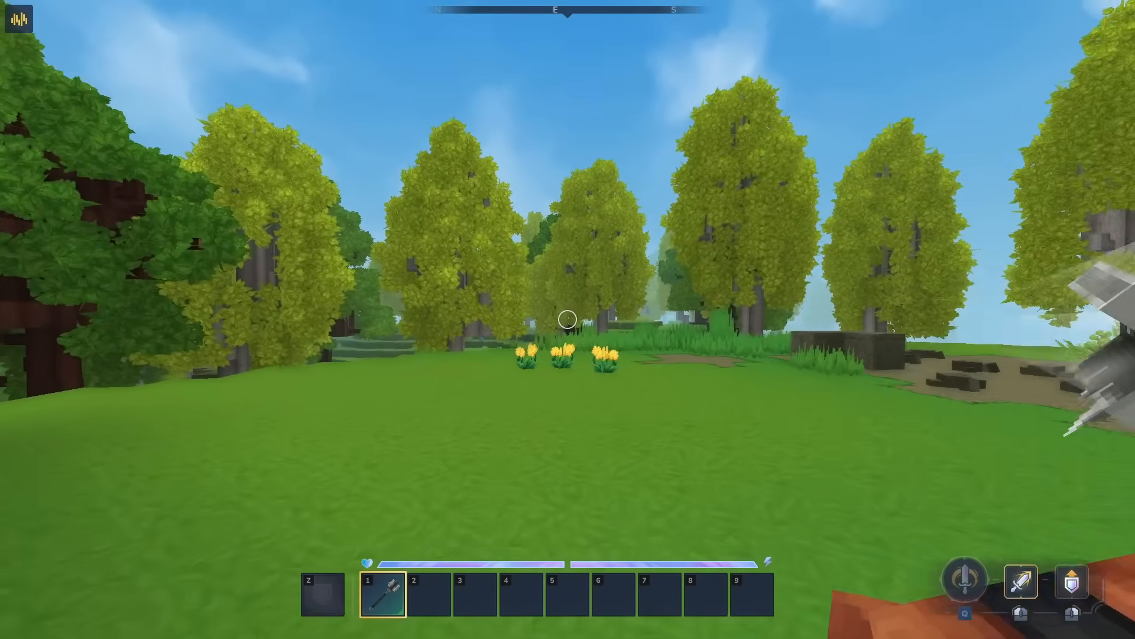
key(Tab)
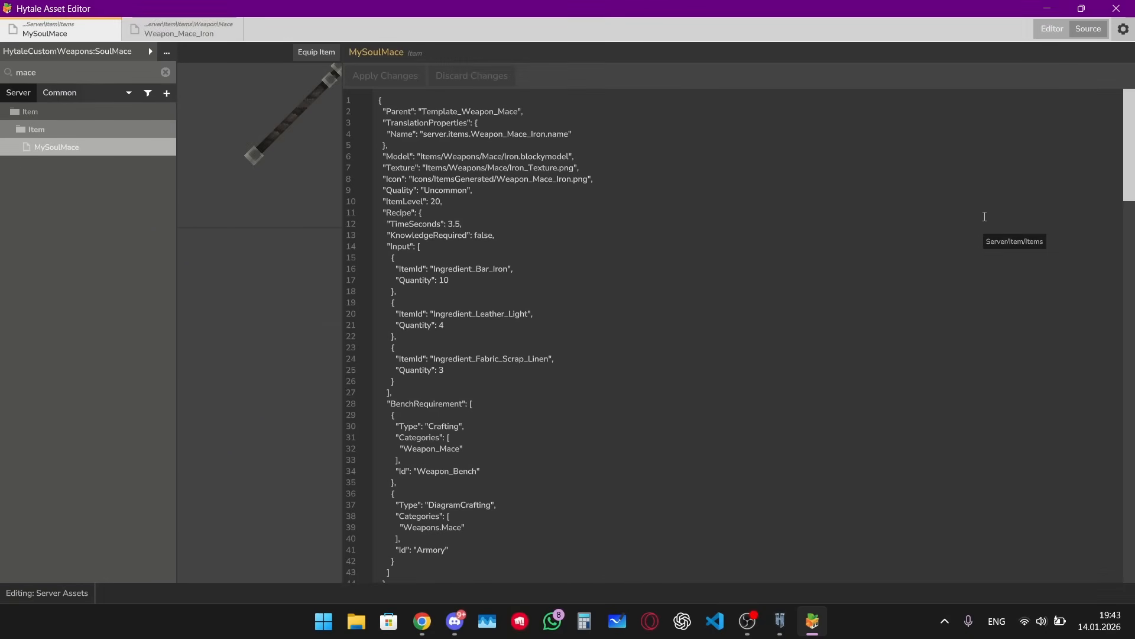
Step: Open the HytaleCustomWeapons.SoulMace pack folder via %appdata%, Hytale, UserData, Saves, New World and mods
key(super+r)
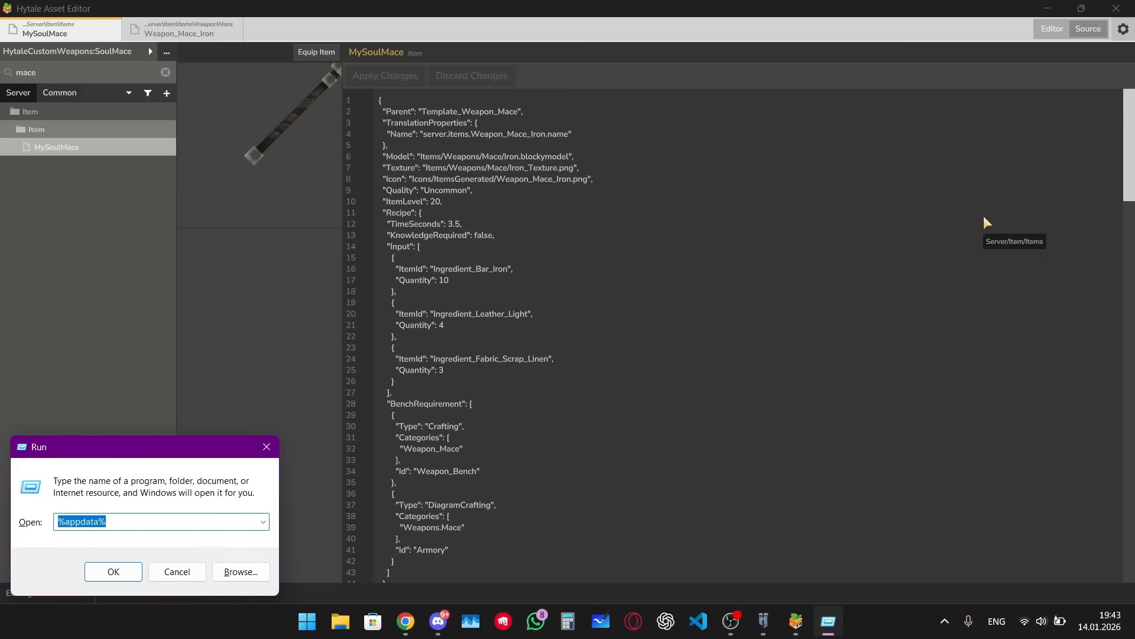
key(End)
key(Return)
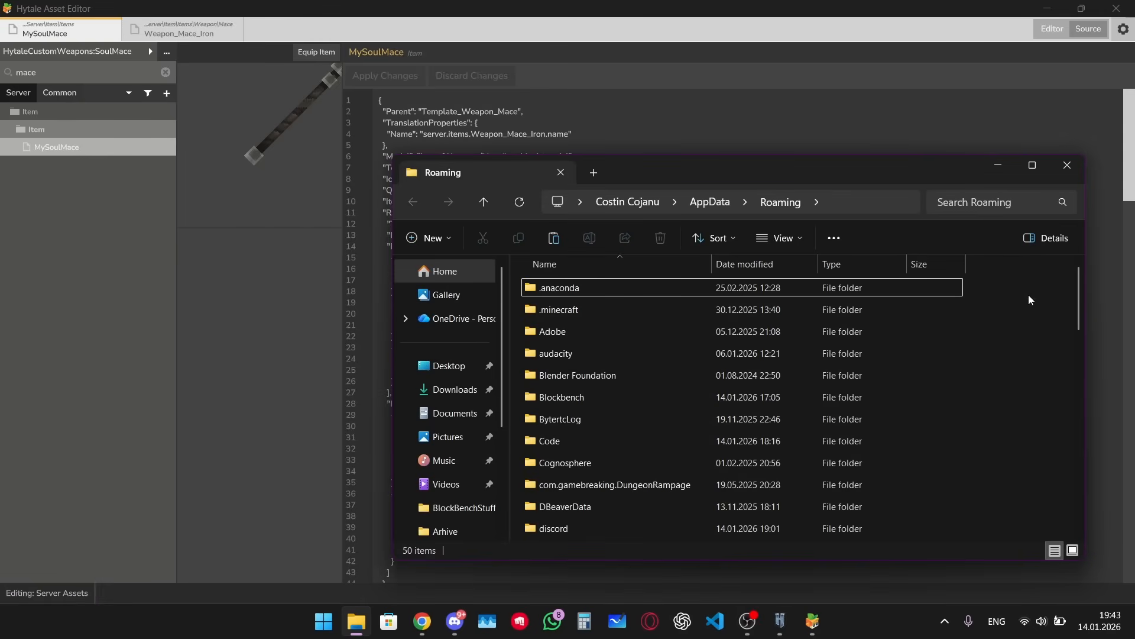
scroll(920, 390, down, 4)
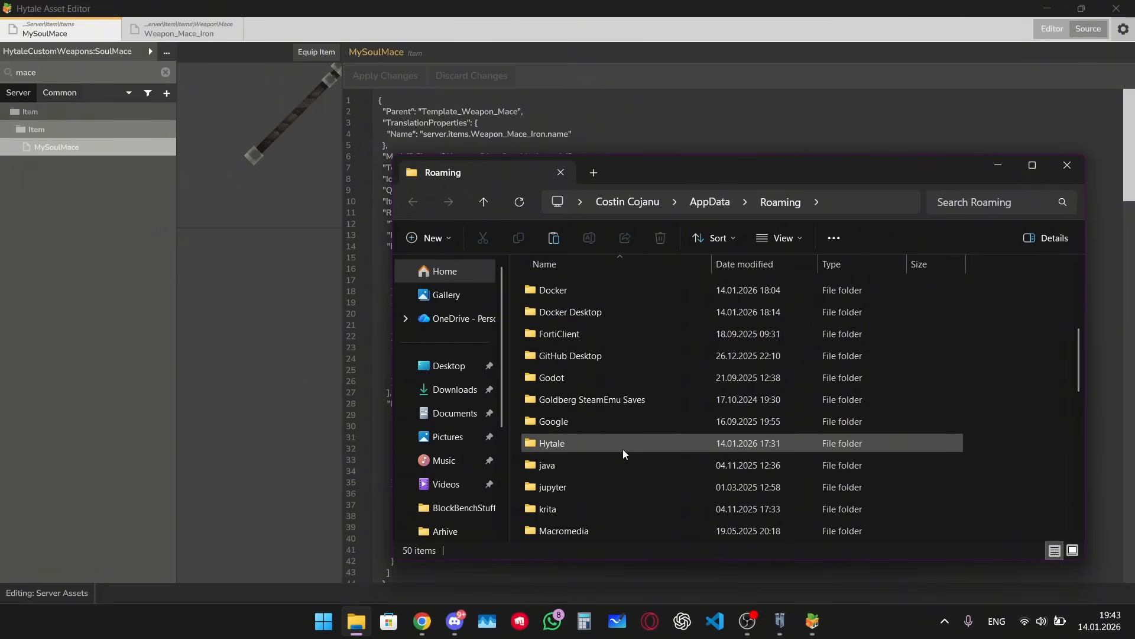
double_click(623, 449)
click(611, 378)
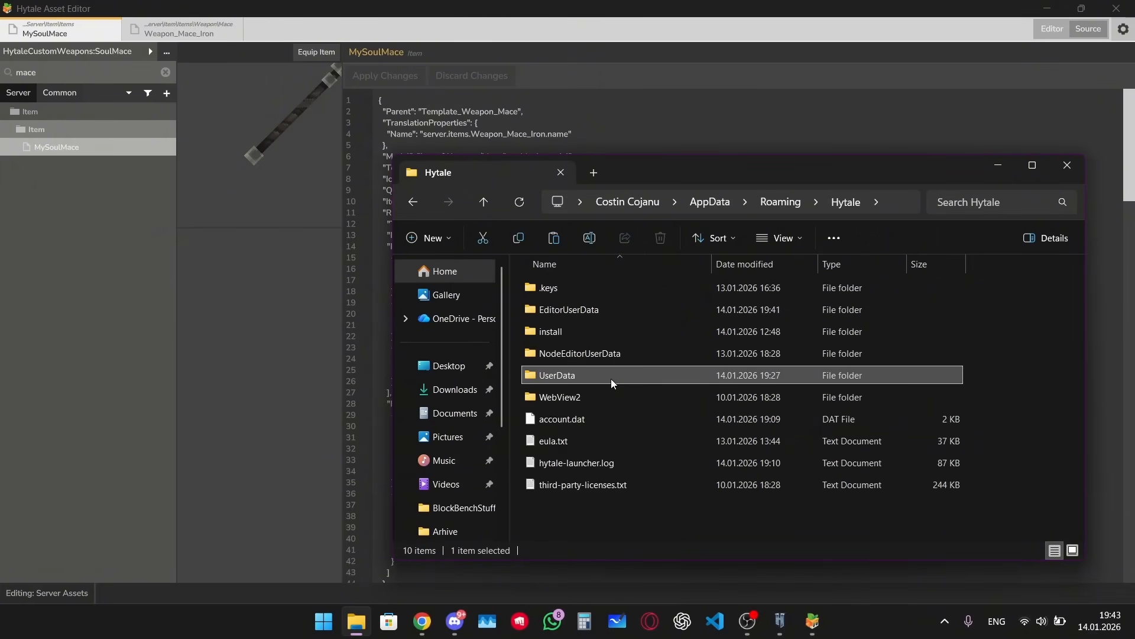
double_click(612, 379)
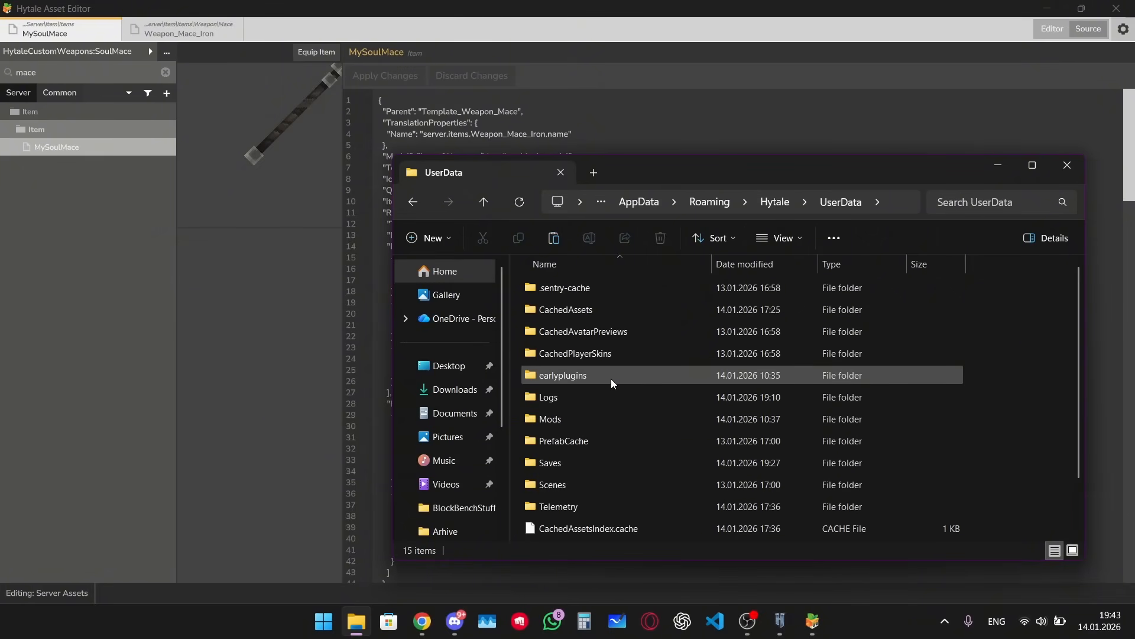
double_click(583, 464)
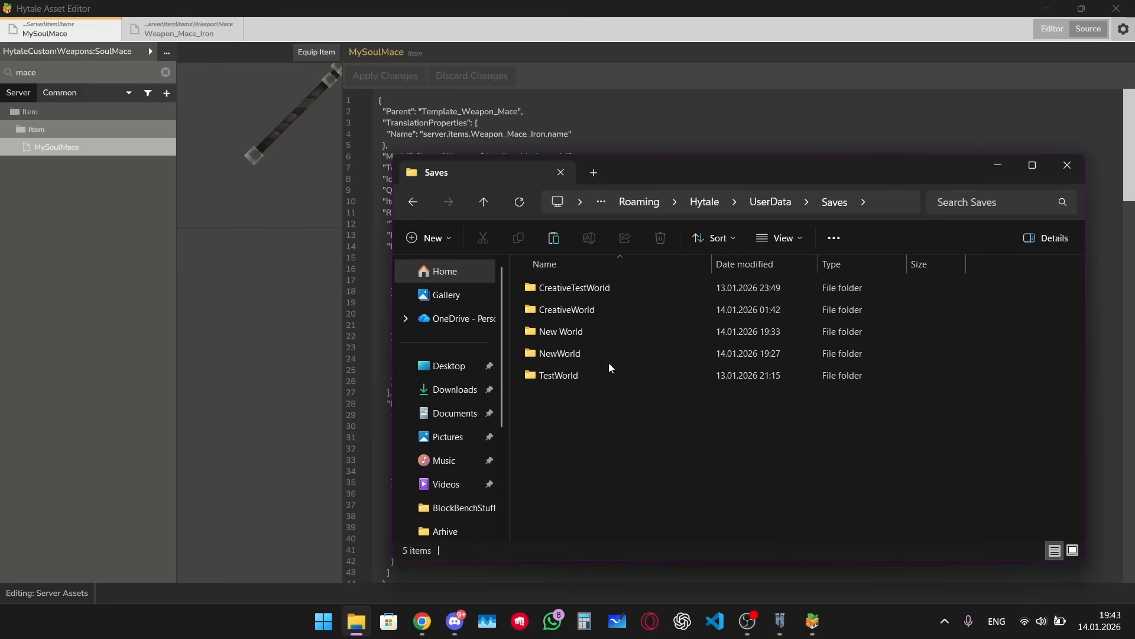
double_click(597, 332)
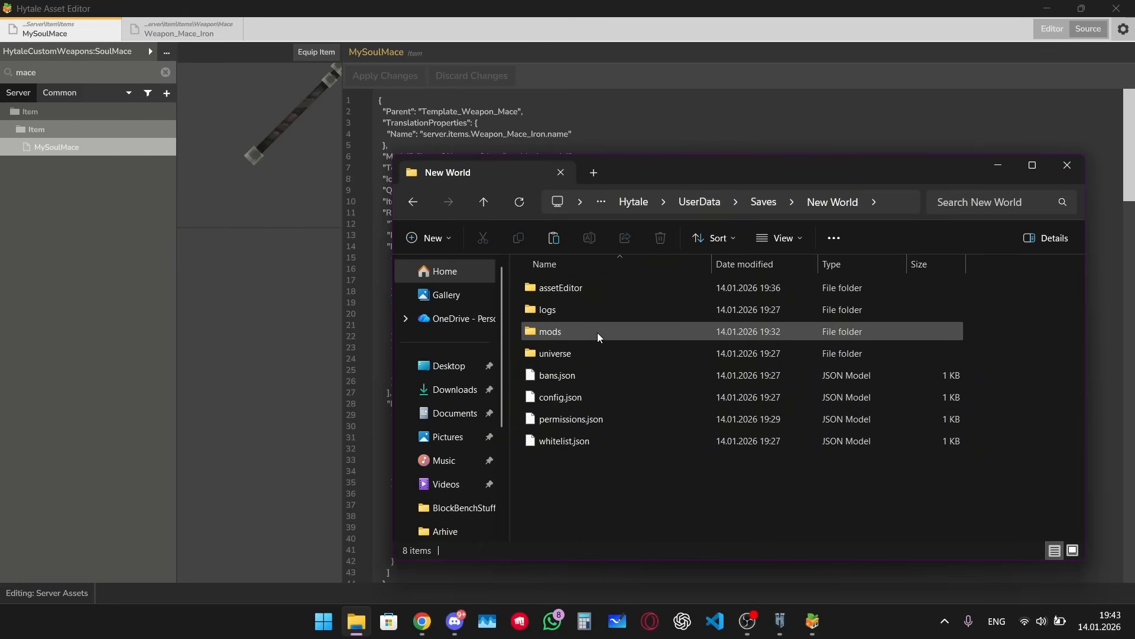
double_click(597, 333)
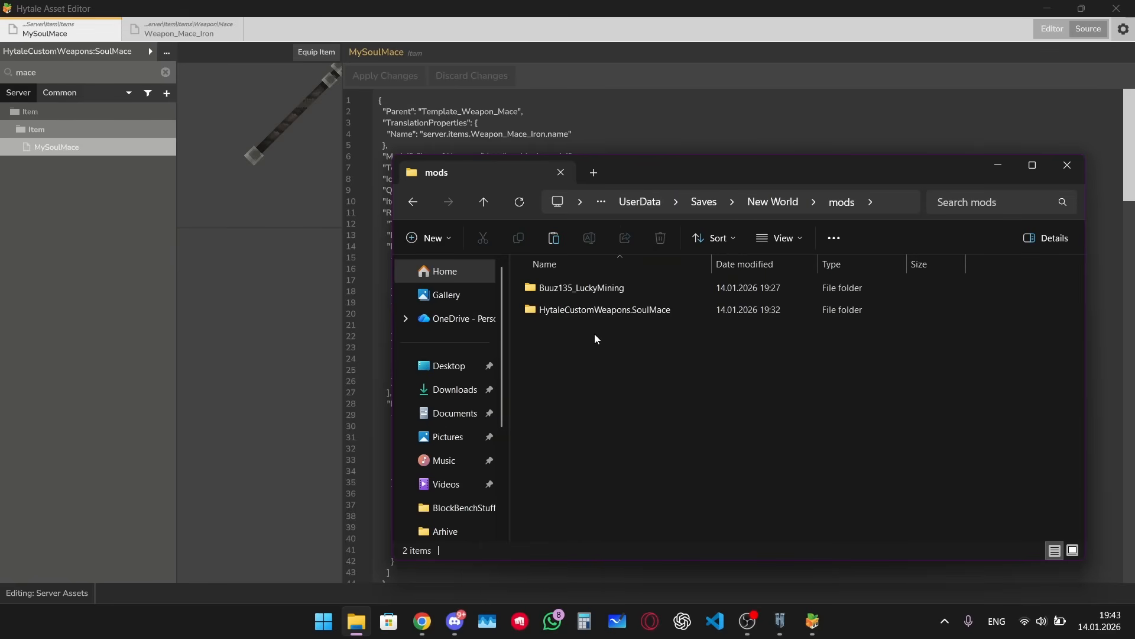
double_click(571, 313)
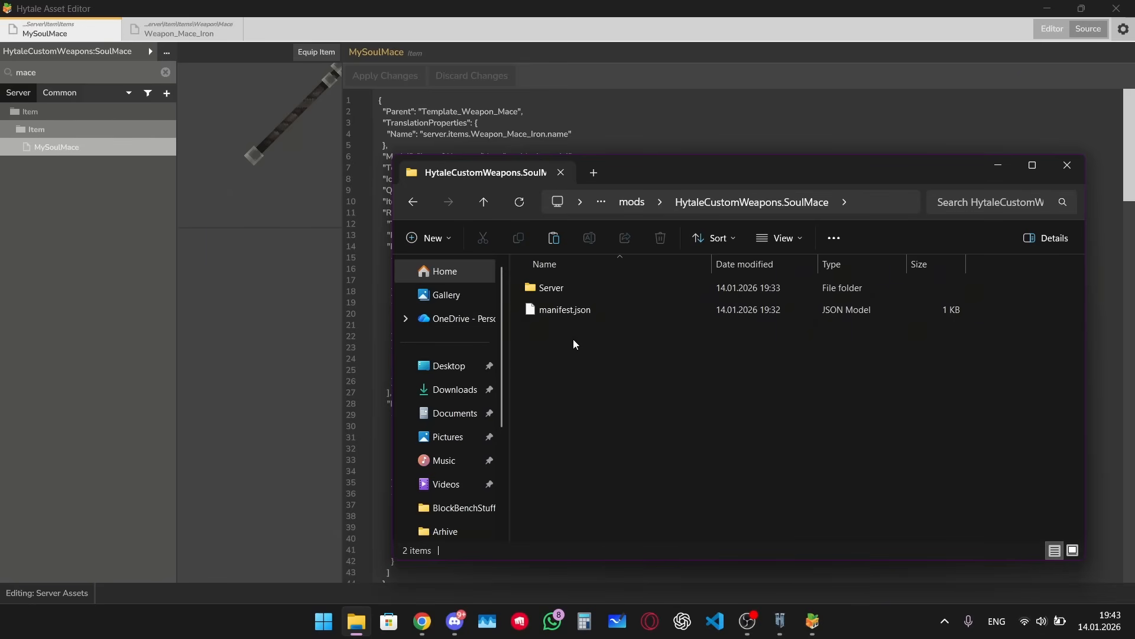
Step: Create a new folder named Common in the pack folder and open it
right_click(573, 339)
mouse_move(671, 240)
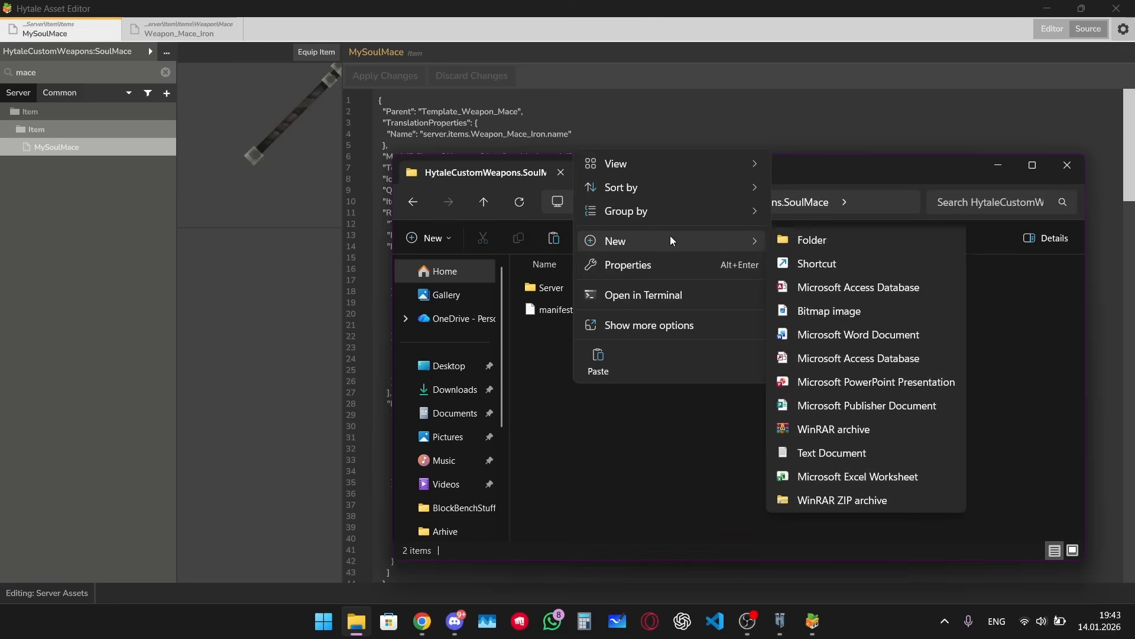
click(812, 240)
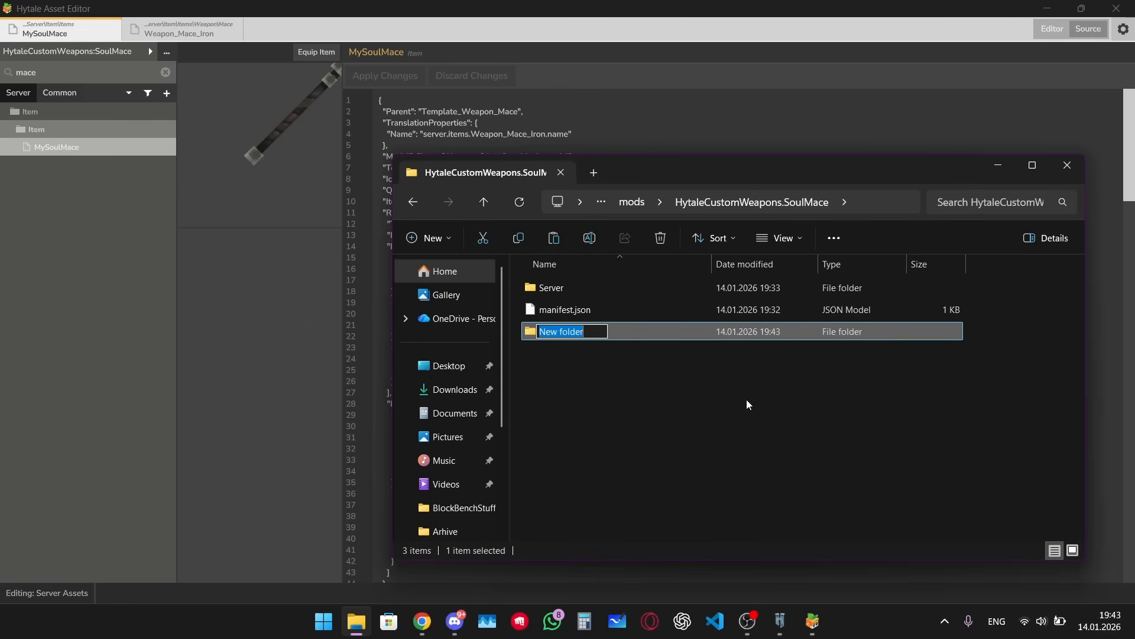
text(Common)
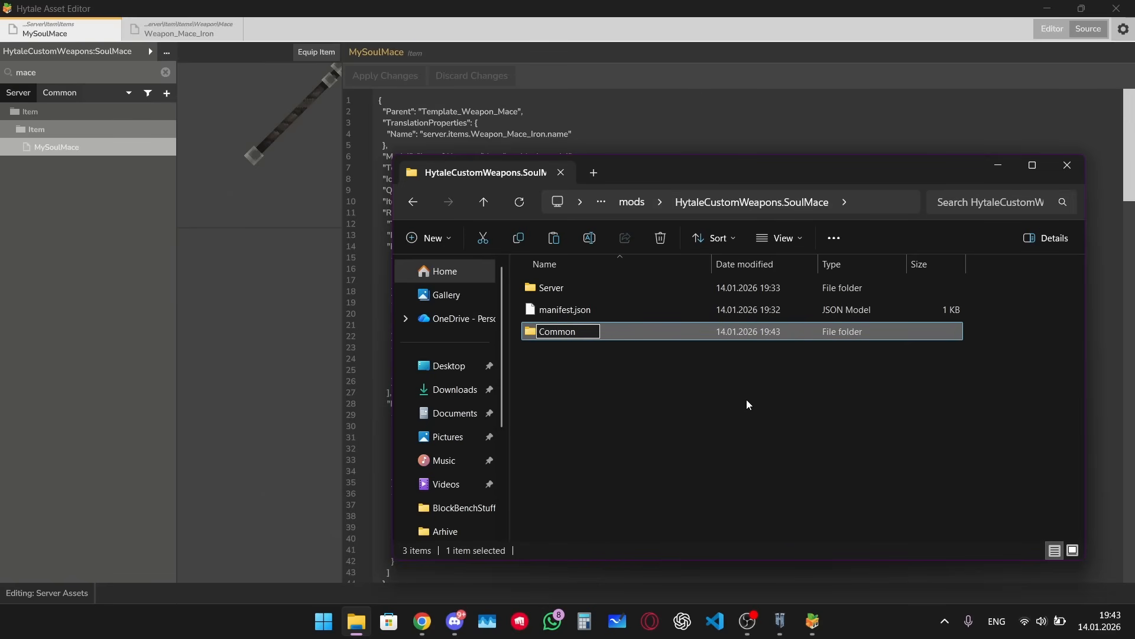
key(Return)
key(Return)
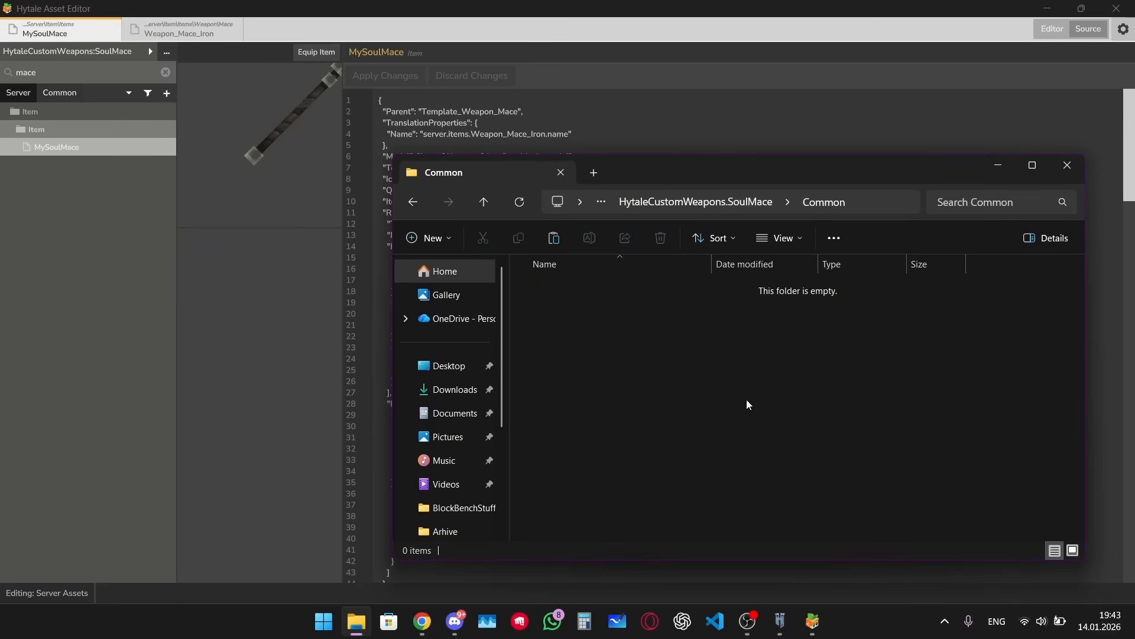
Step: Create an Items folder inside Common and open it
right_click(670, 360)
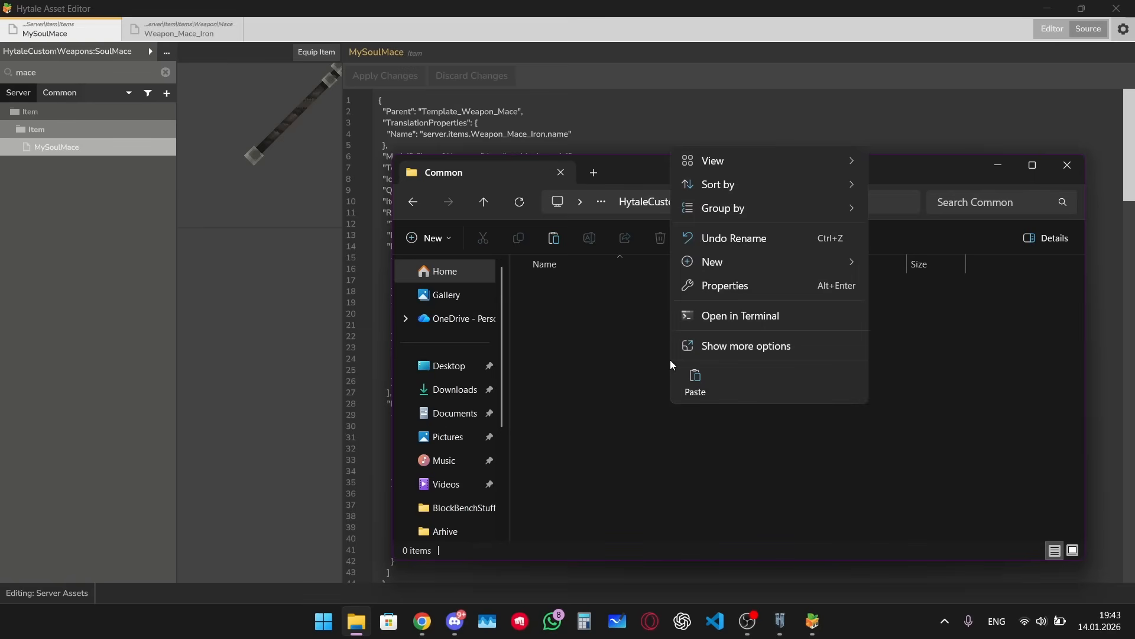
mouse_move(731, 265)
click(932, 264)
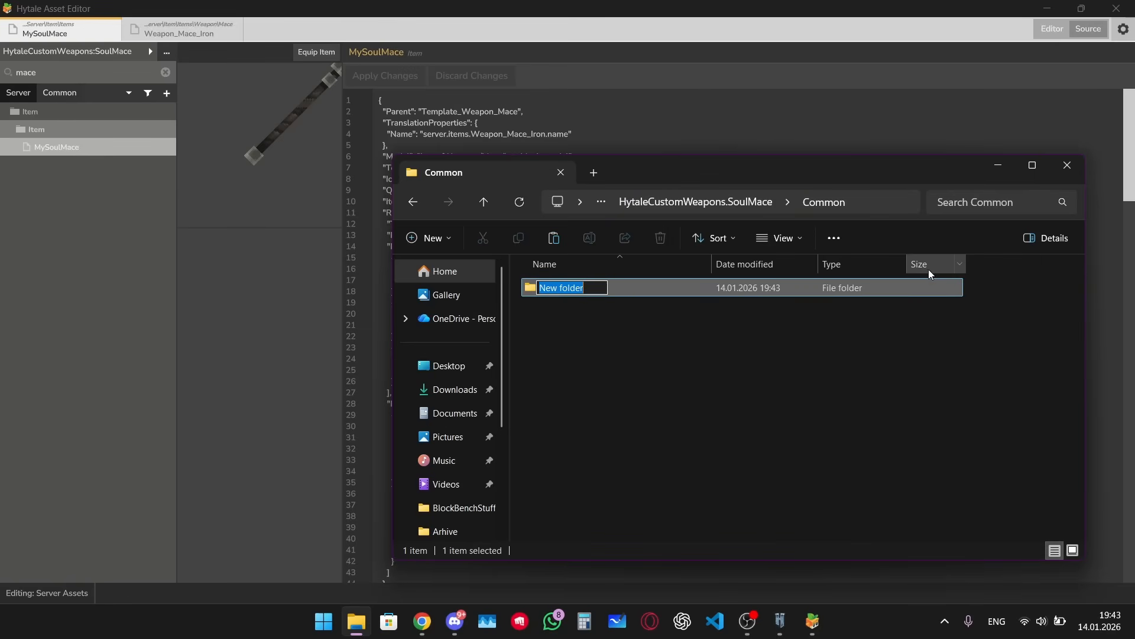
text(Items)
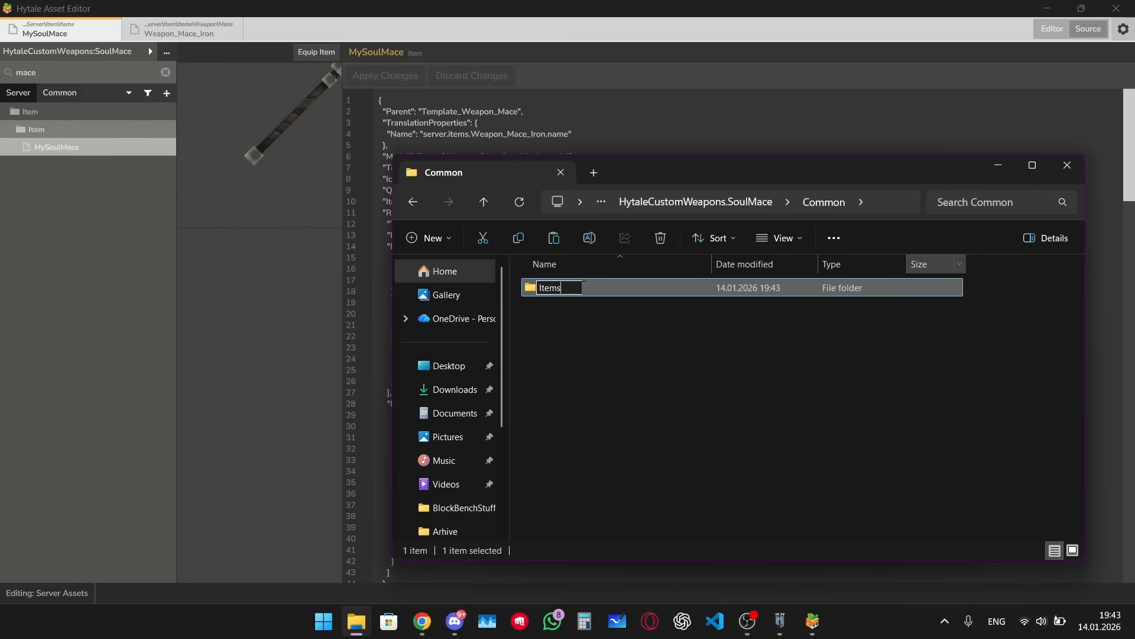
key(Return)
key(Return)
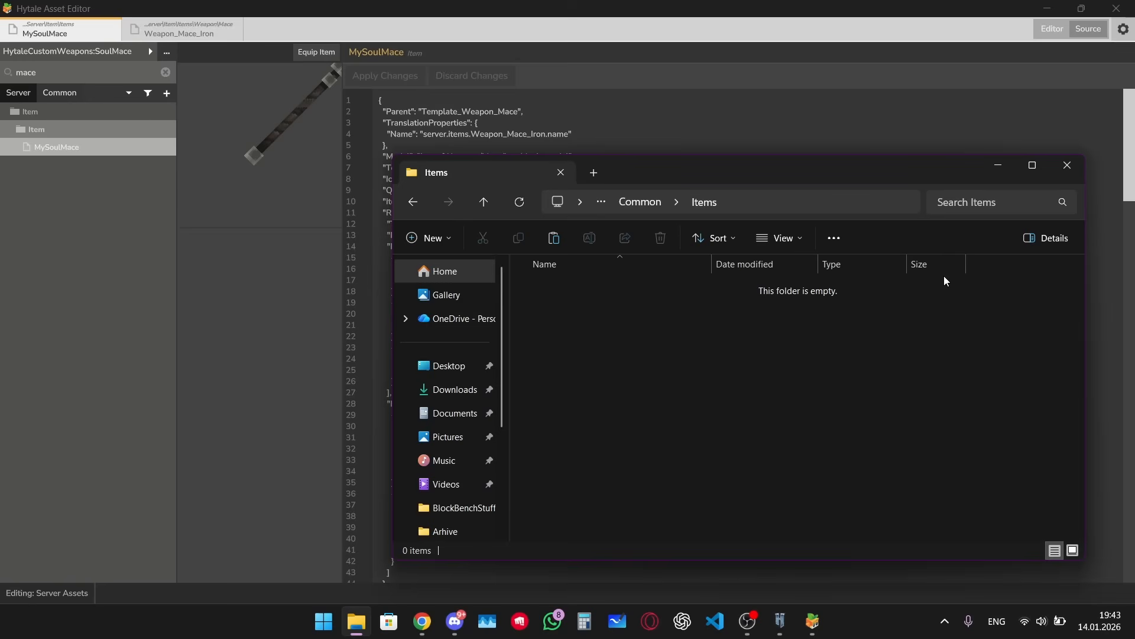
Step: Create a Weapons folder inside Items and open it
right_click(648, 368)
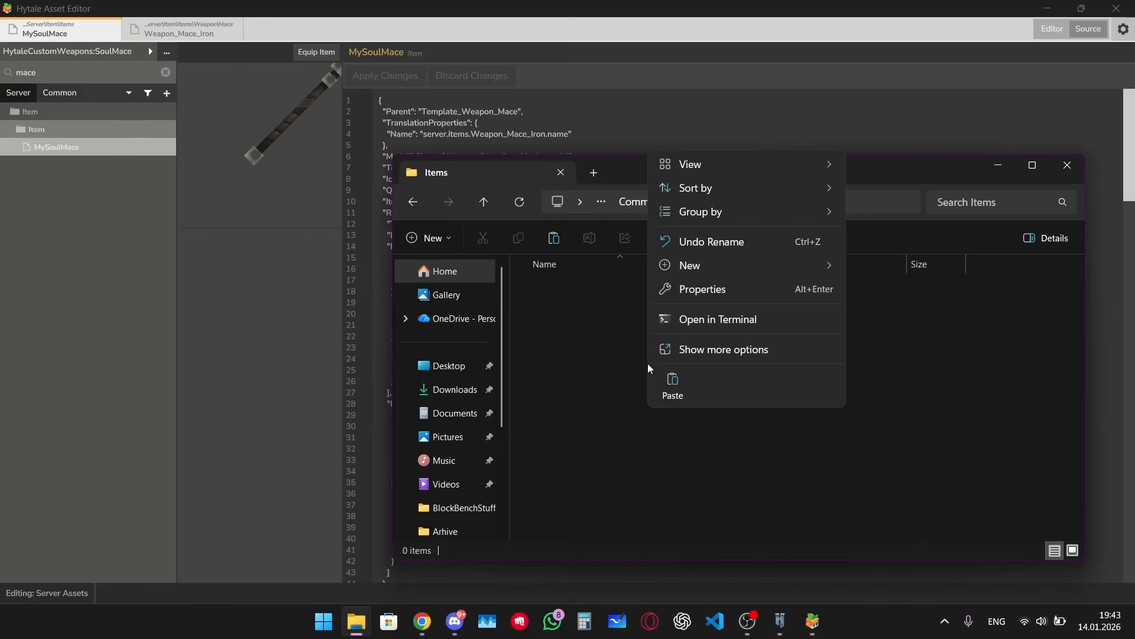
mouse_move(755, 278)
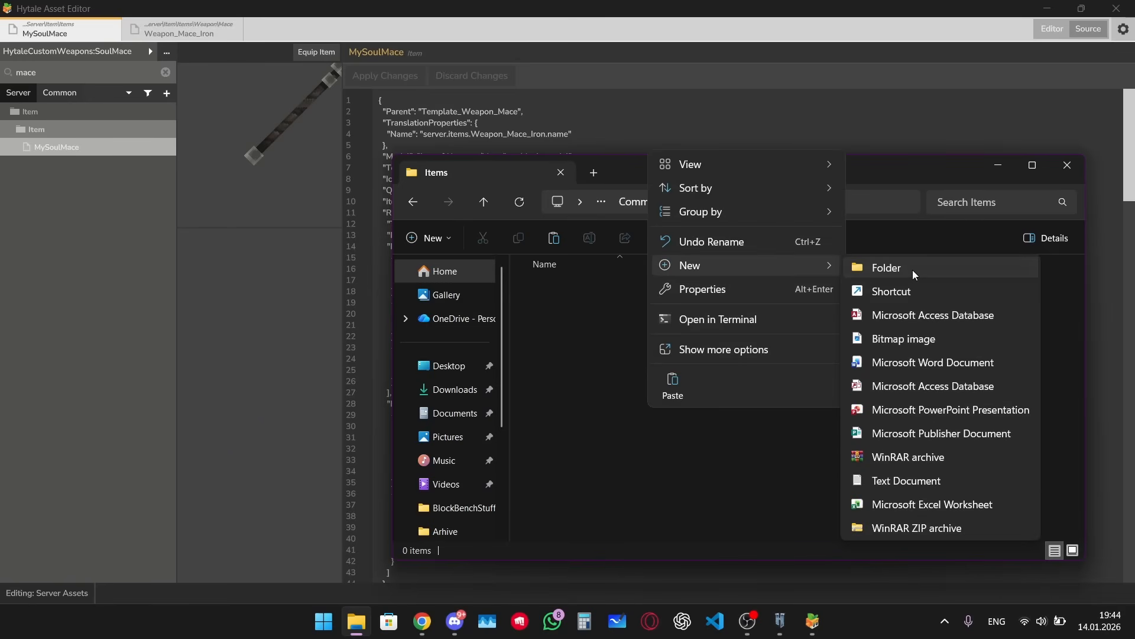
click(900, 274)
text(Weaposn)
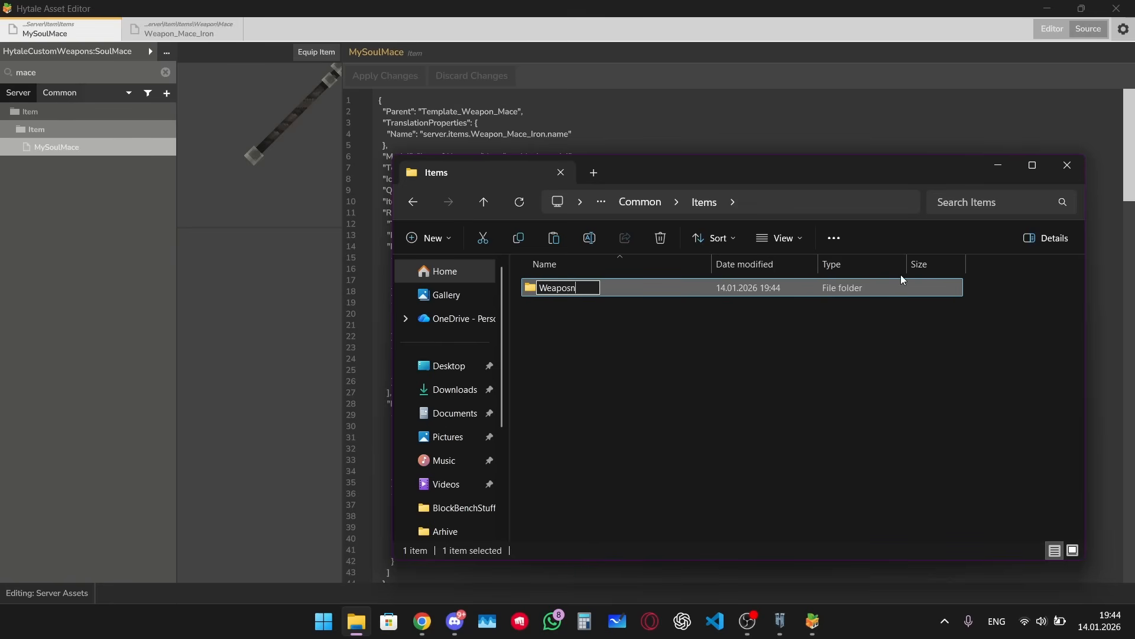
key(BackSpace)
key(BackSpace)
text(ns)
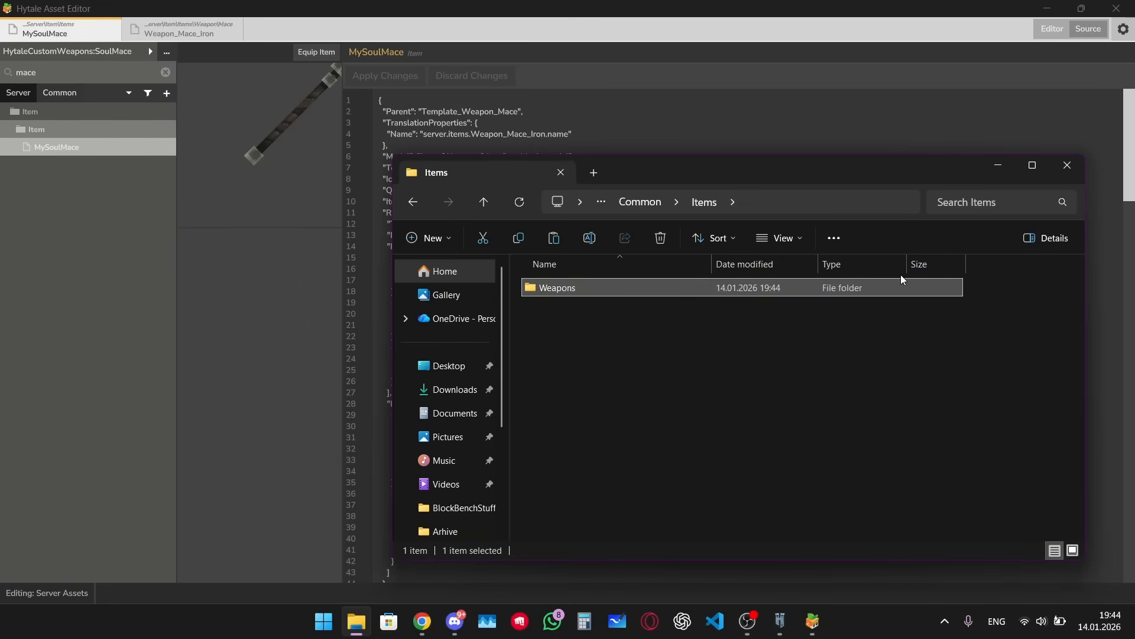
double_click(901, 275)
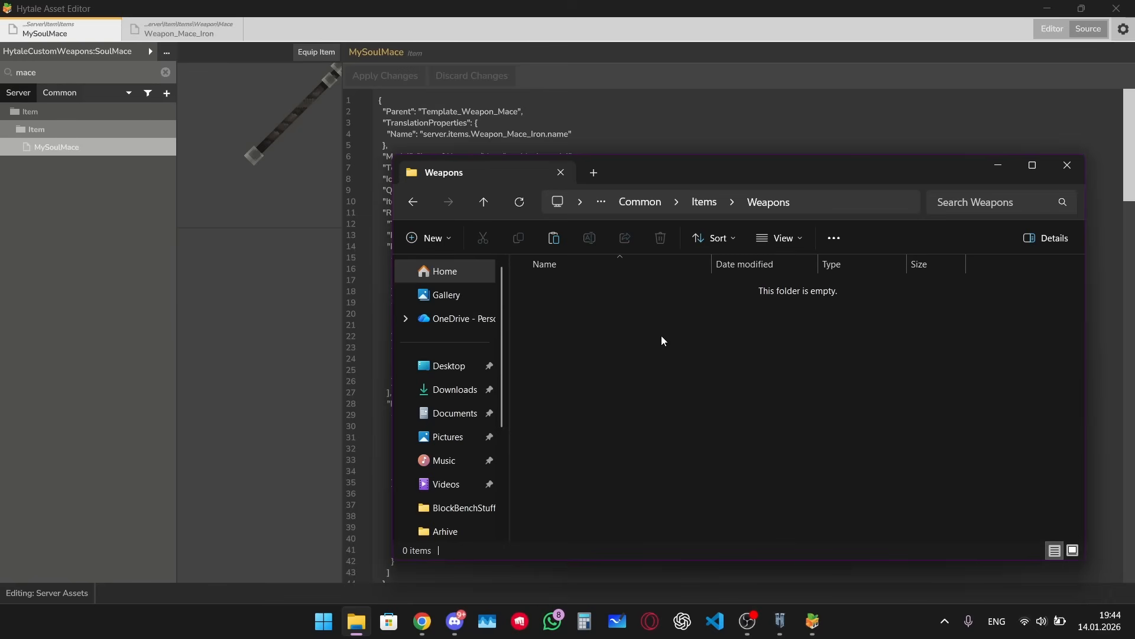
Step: Create a Soul_Mace folder inside Weapons, open it and paste the clipboard contents into it
right_click(644, 355)
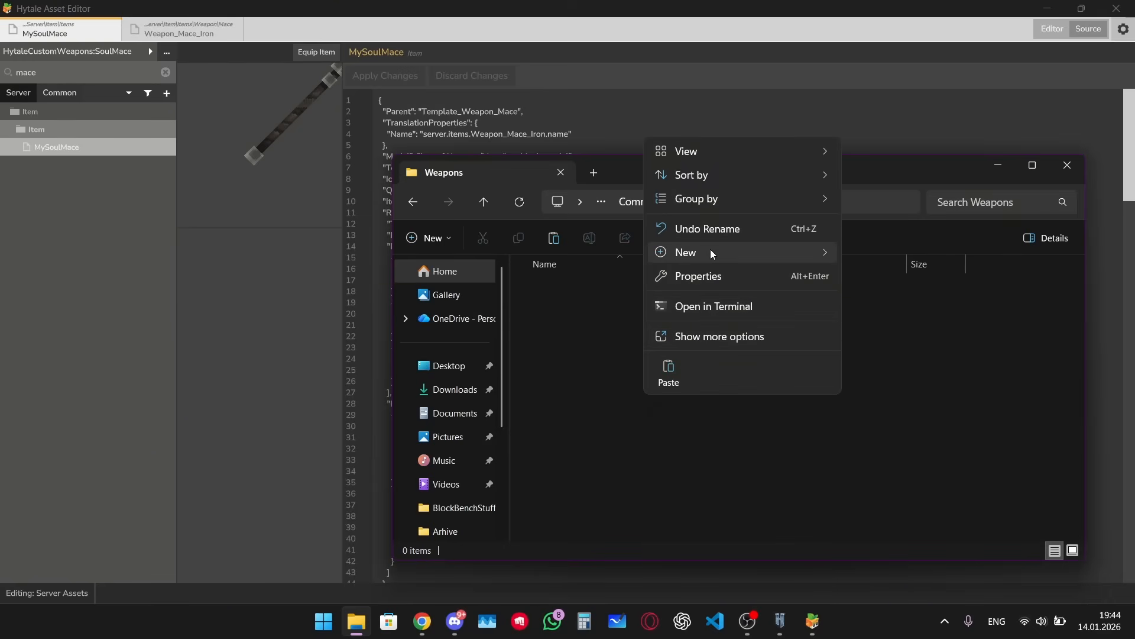
mouse_move(711, 250)
click(875, 256)
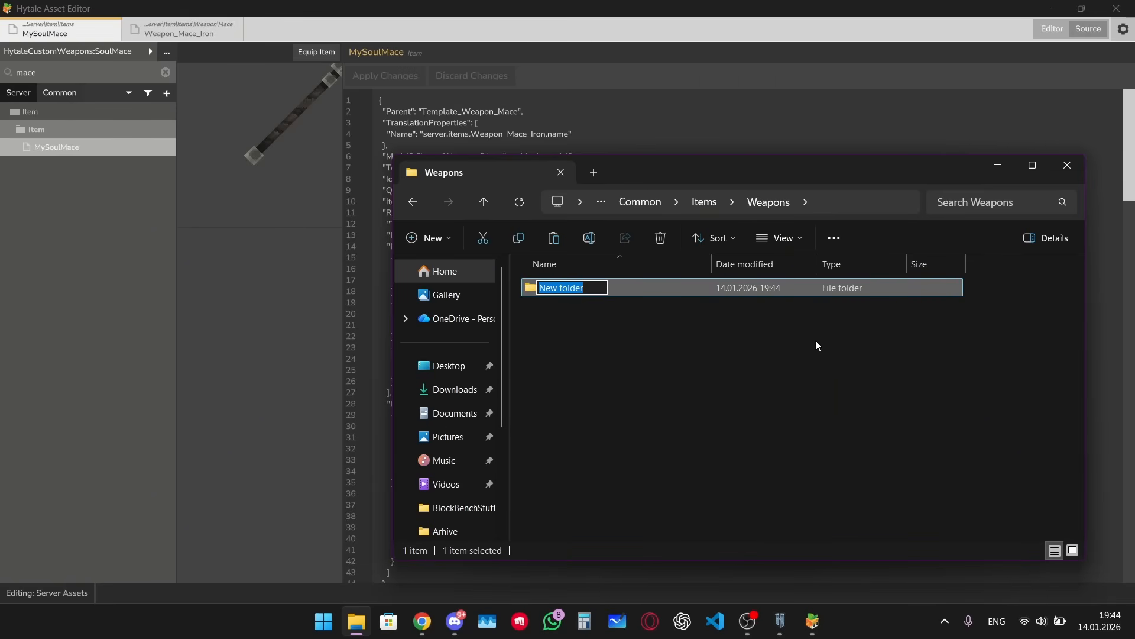
text(Soul_Mace)
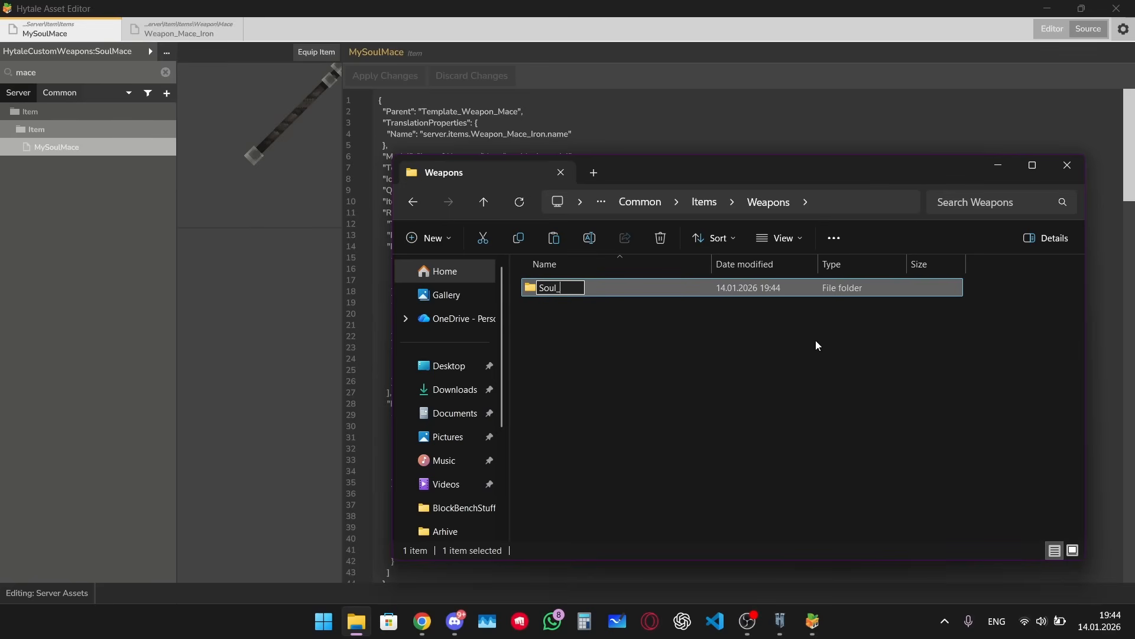
key(Return)
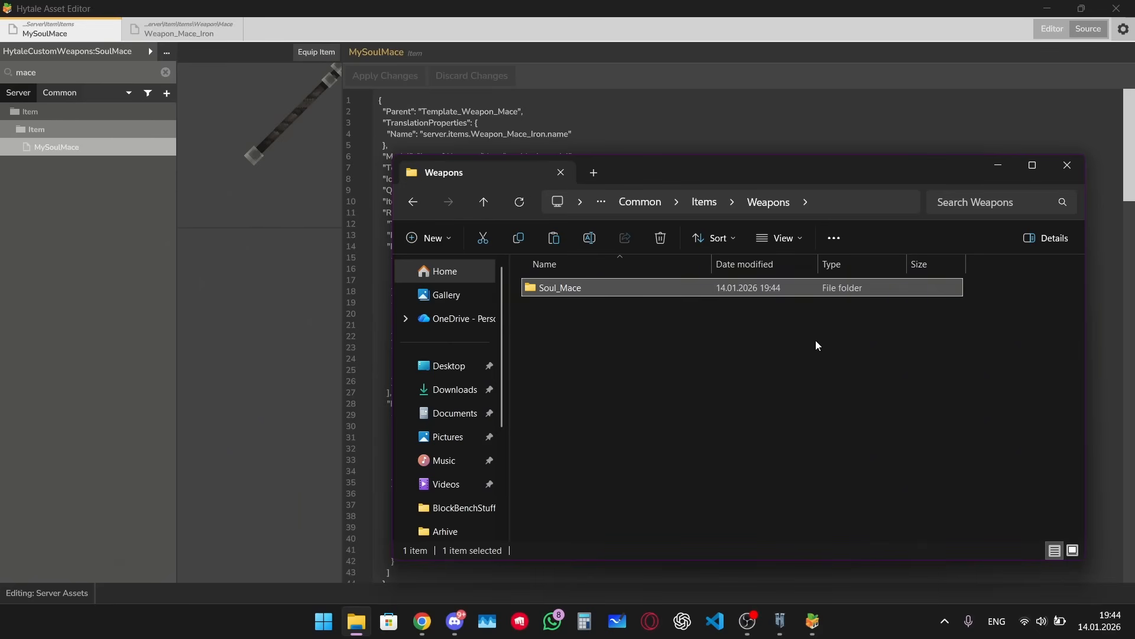
key(Return)
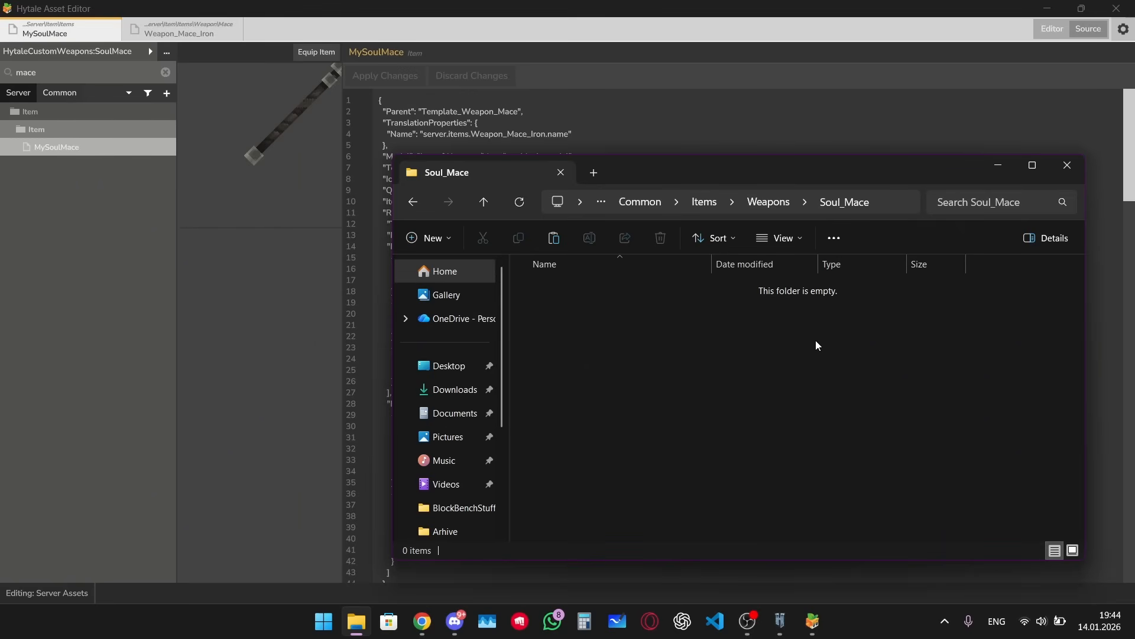
key(ctrl+v)
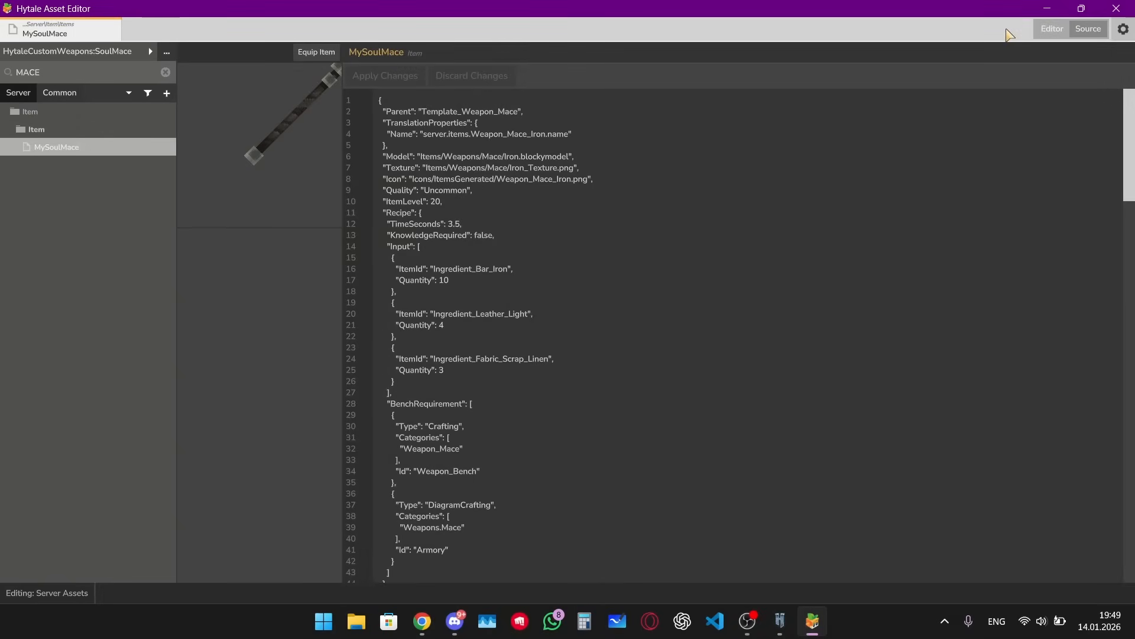
Step: Point the item's model to Items/Weapons/Soul_Mace/HytaleMaceNew.blockymodel from the custom weapons pack
click(1052, 29)
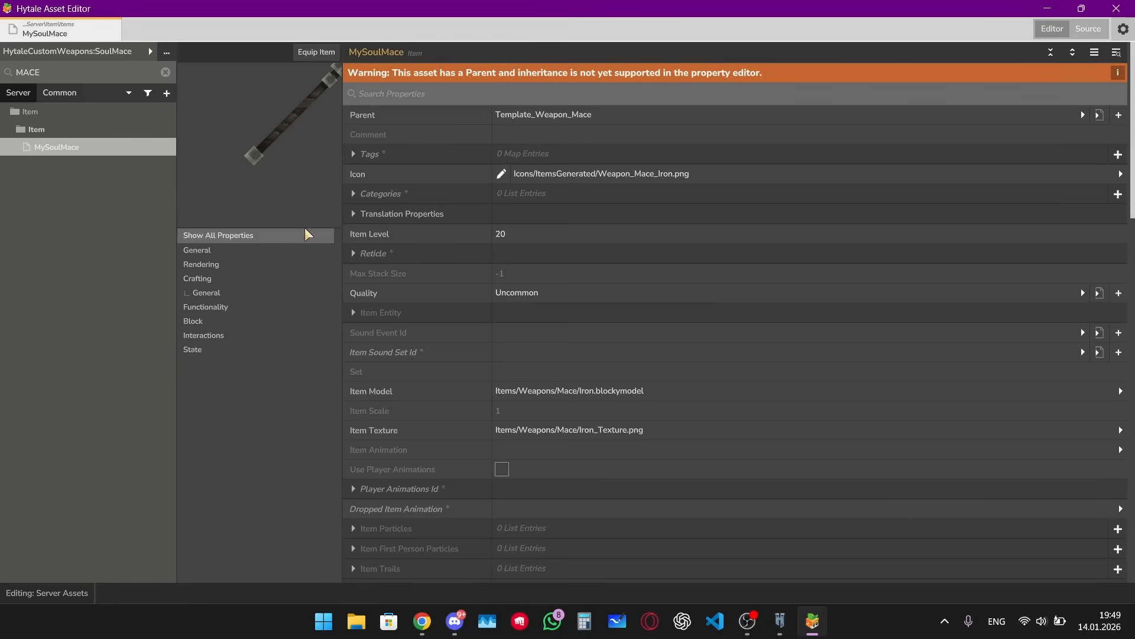
click(217, 265)
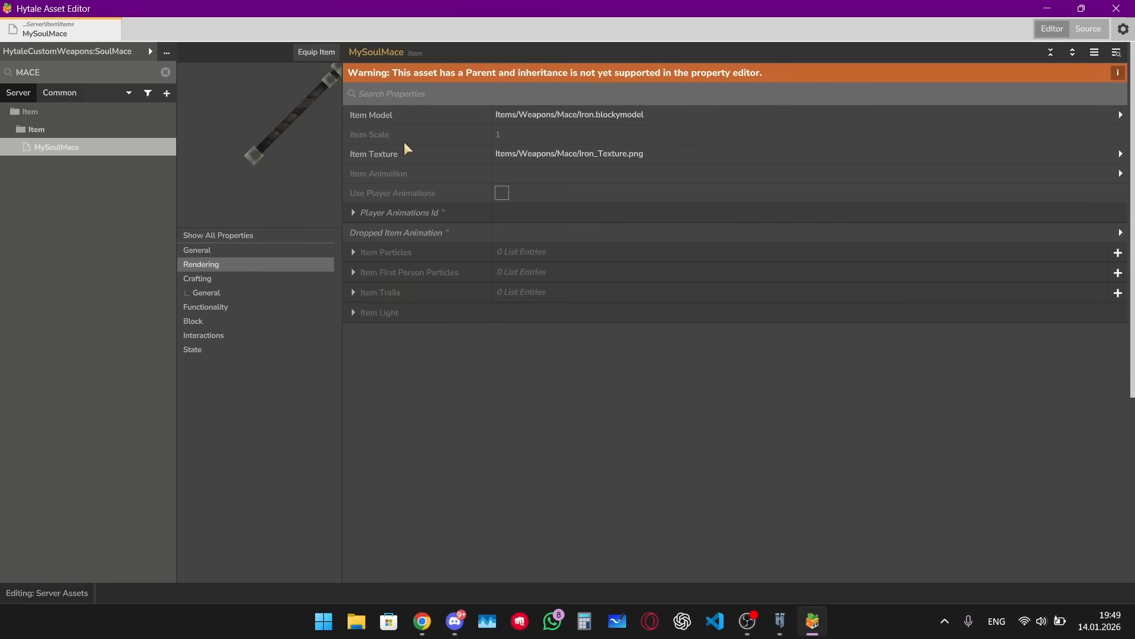
click(1121, 115)
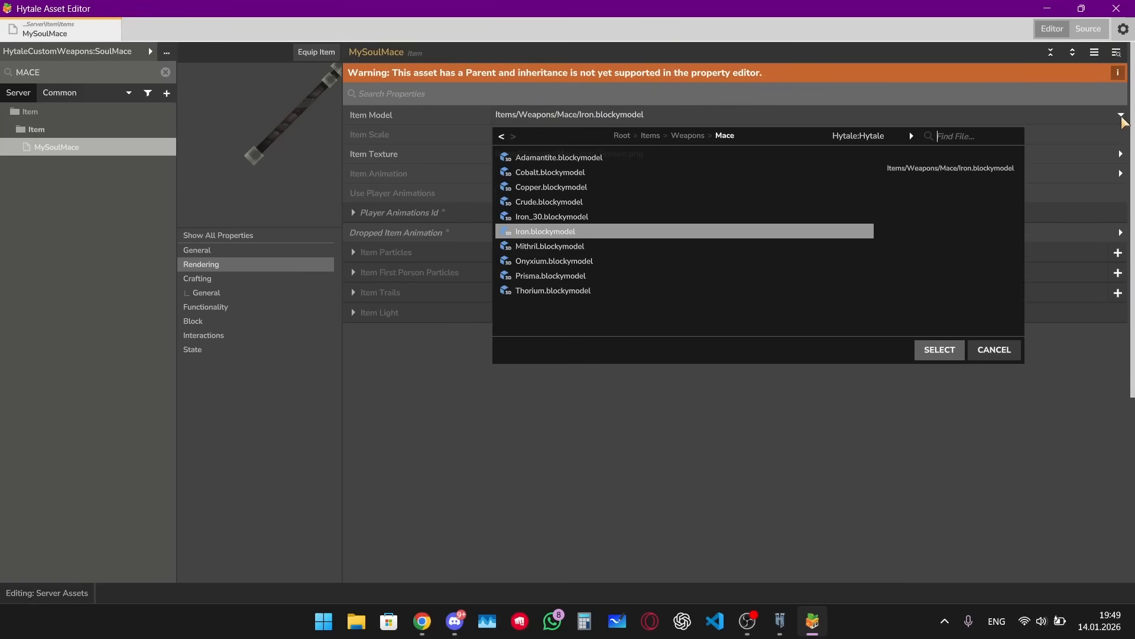
click(863, 136)
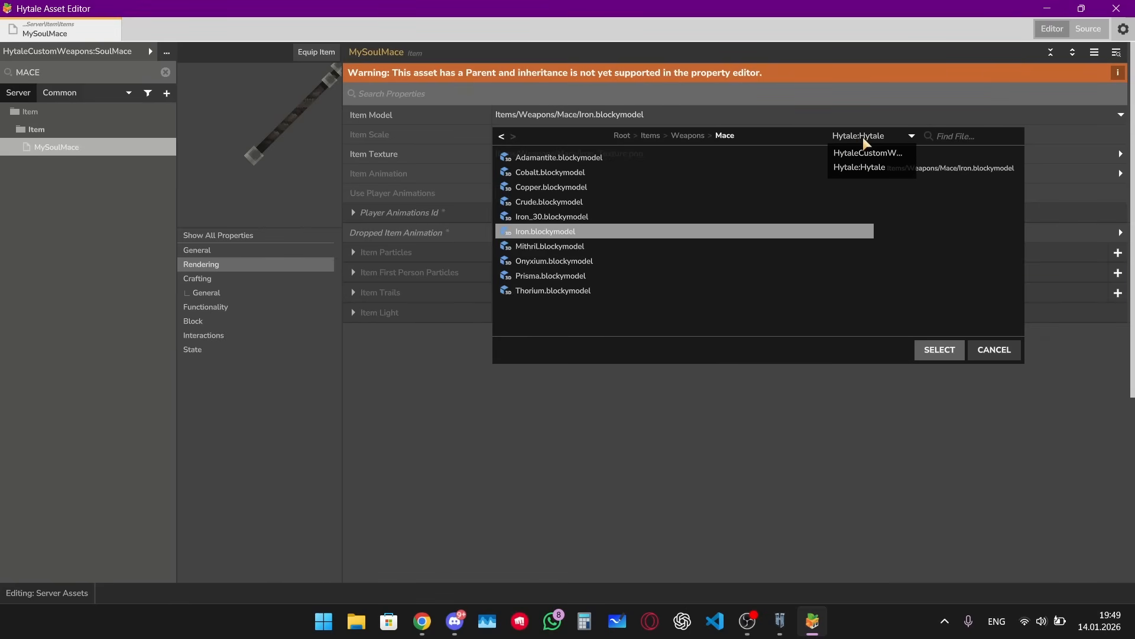
click(852, 155)
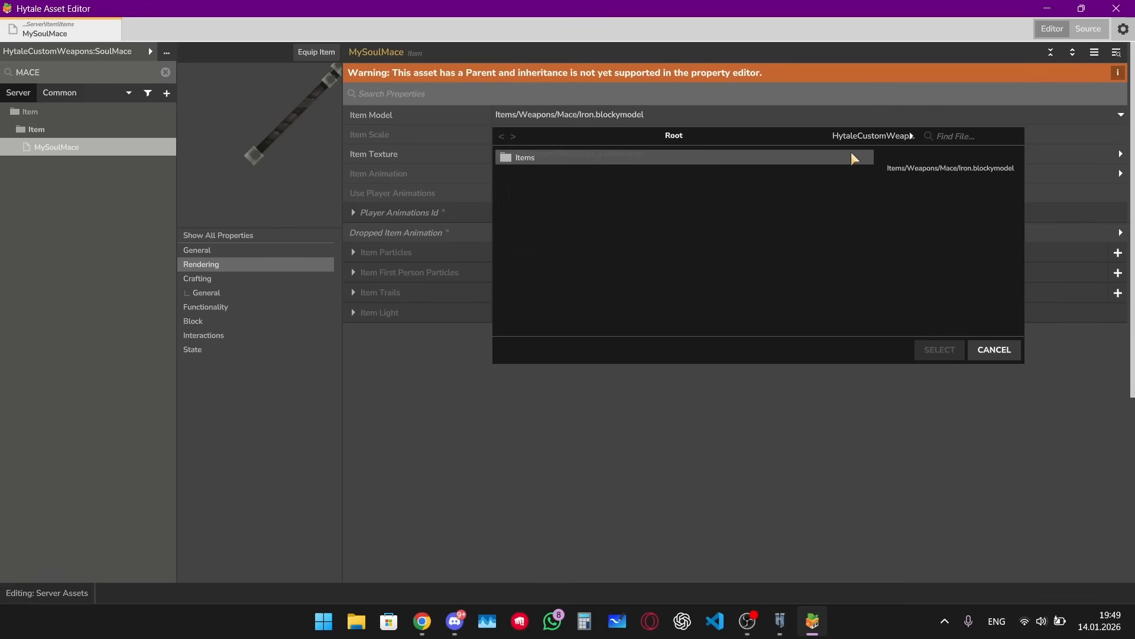
double_click(538, 157)
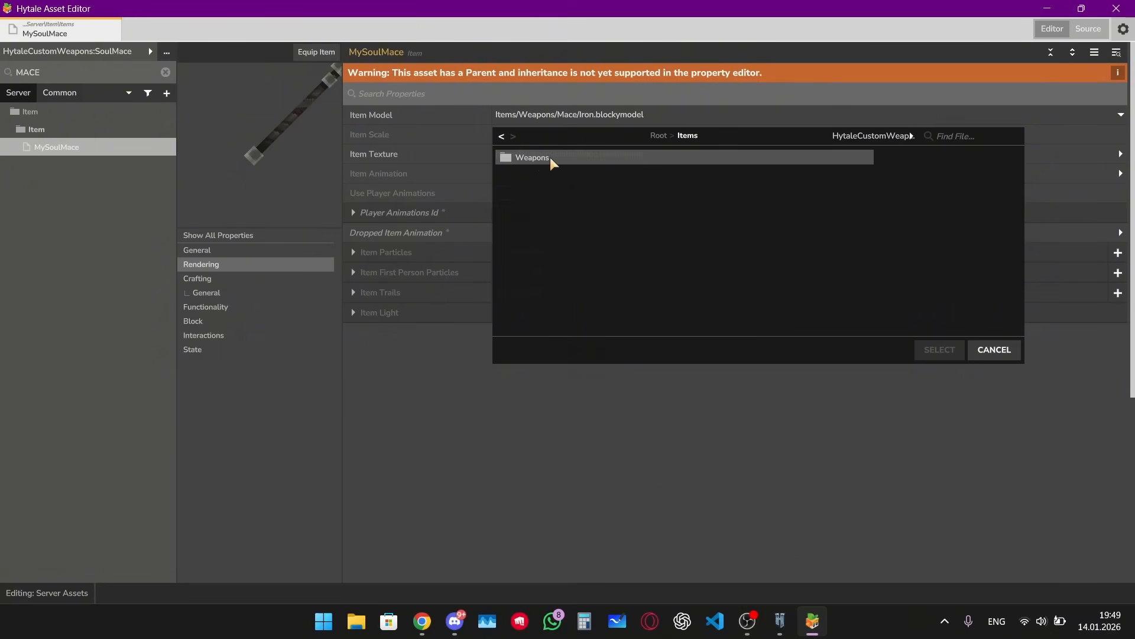
double_click(562, 157)
double_click(562, 158)
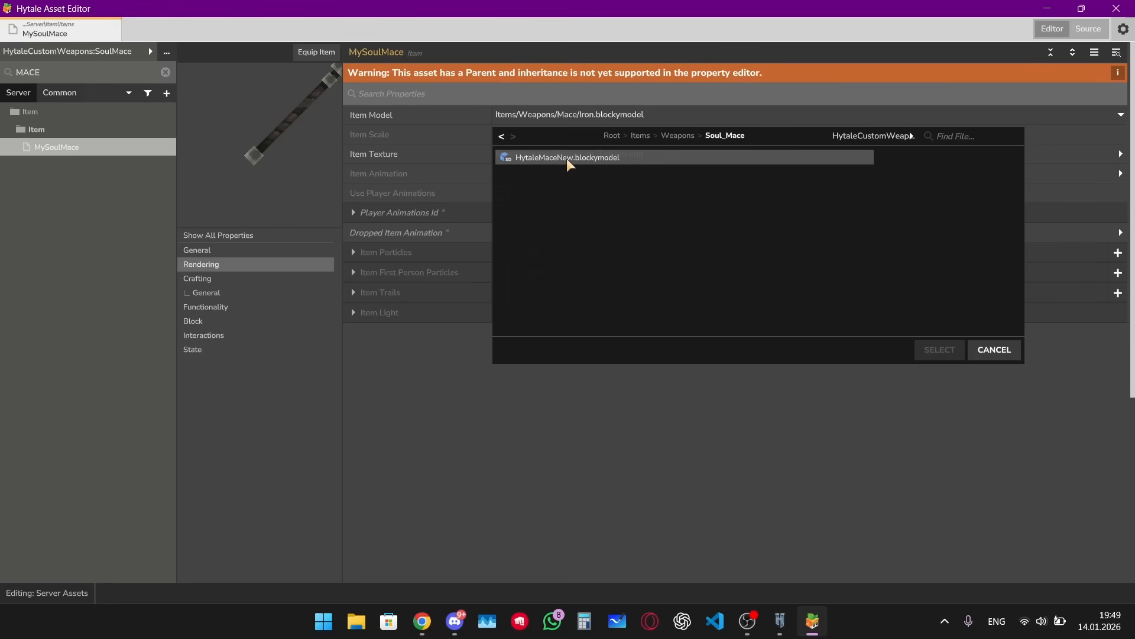
click(566, 158)
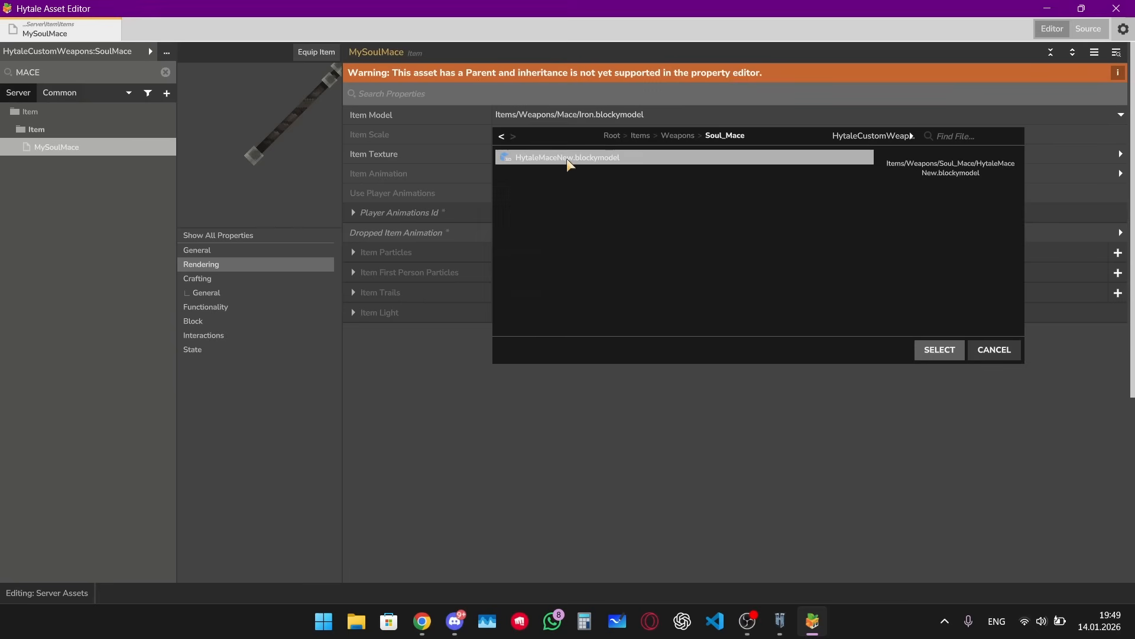
click(926, 347)
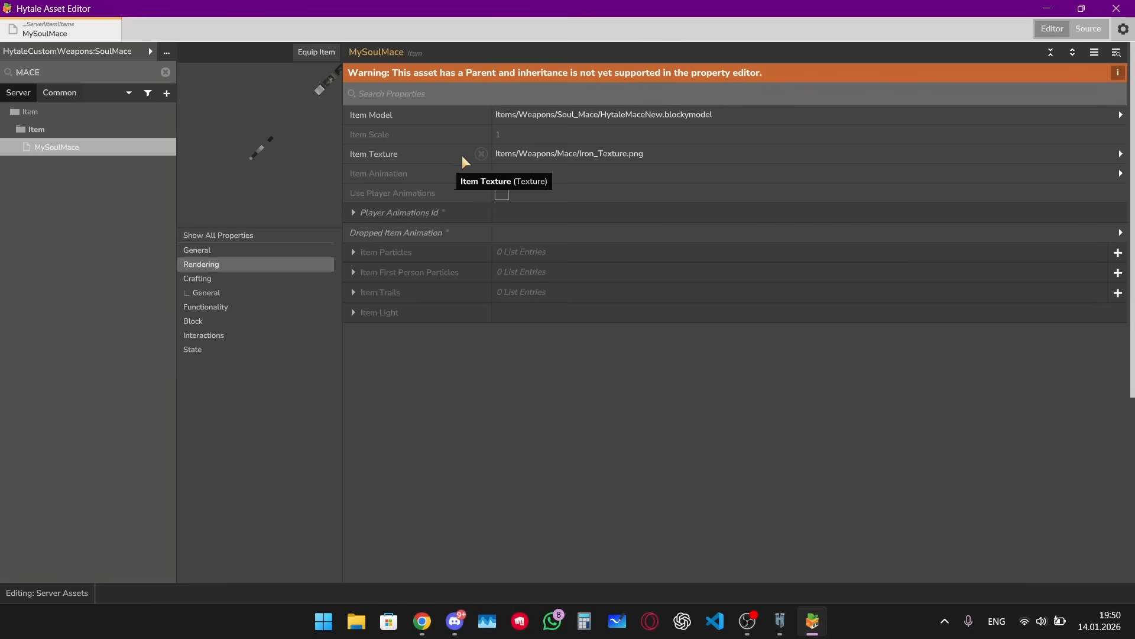
Step: Set the item texture to Items/Weapons/Soul_Mace/MaceTexture.png from the custom weapons pack
click(667, 152)
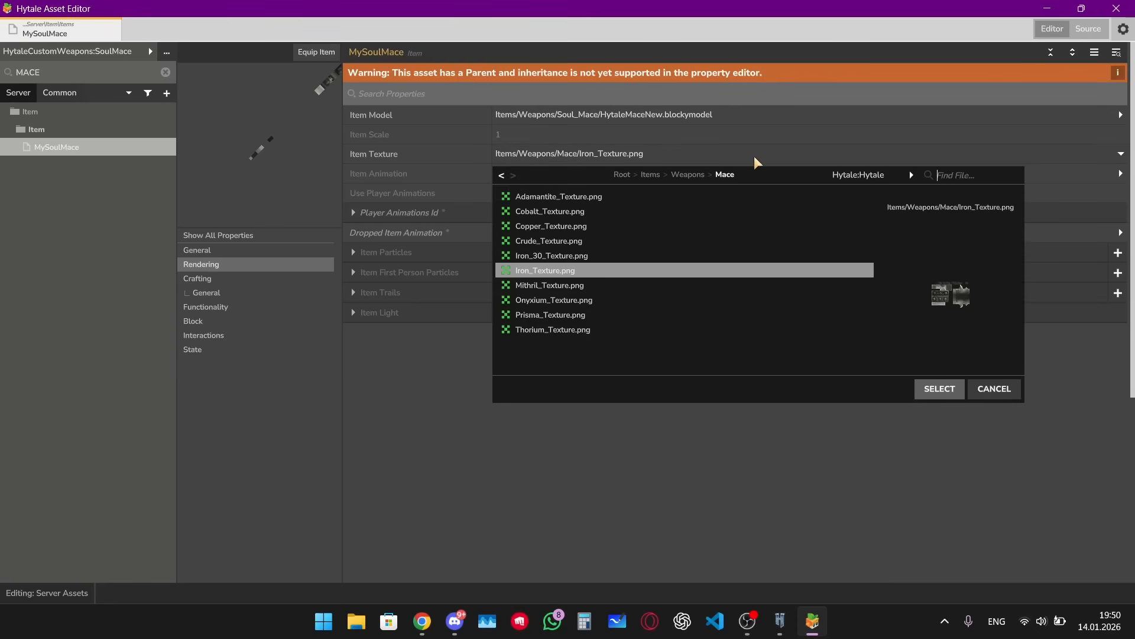
click(868, 175)
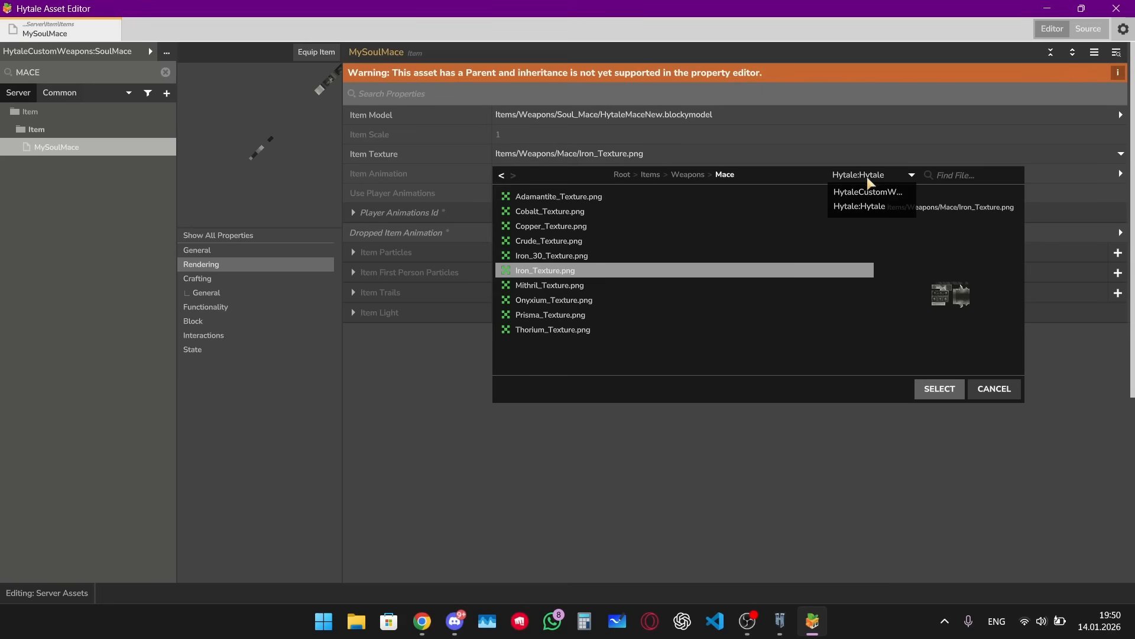
click(860, 191)
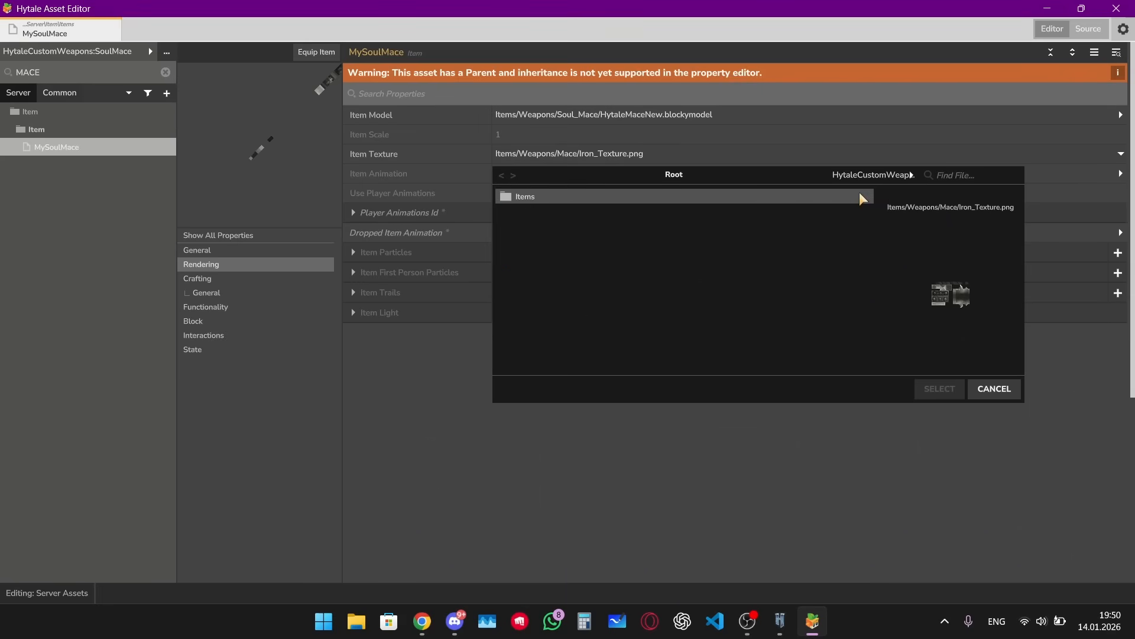
double_click(812, 201)
double_click(811, 198)
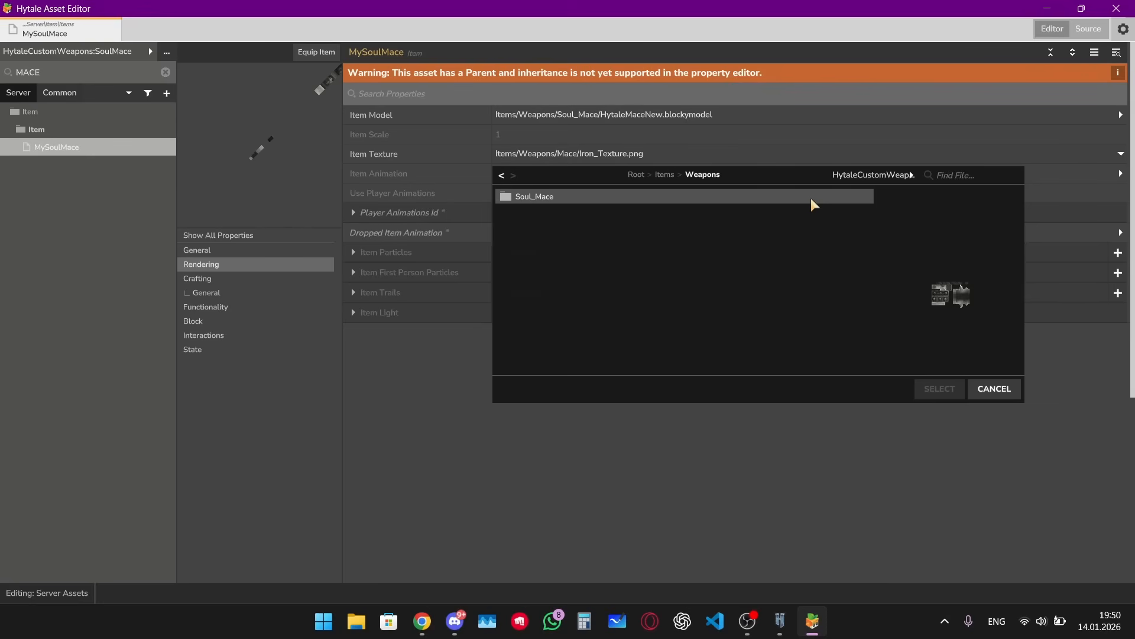
double_click(812, 199)
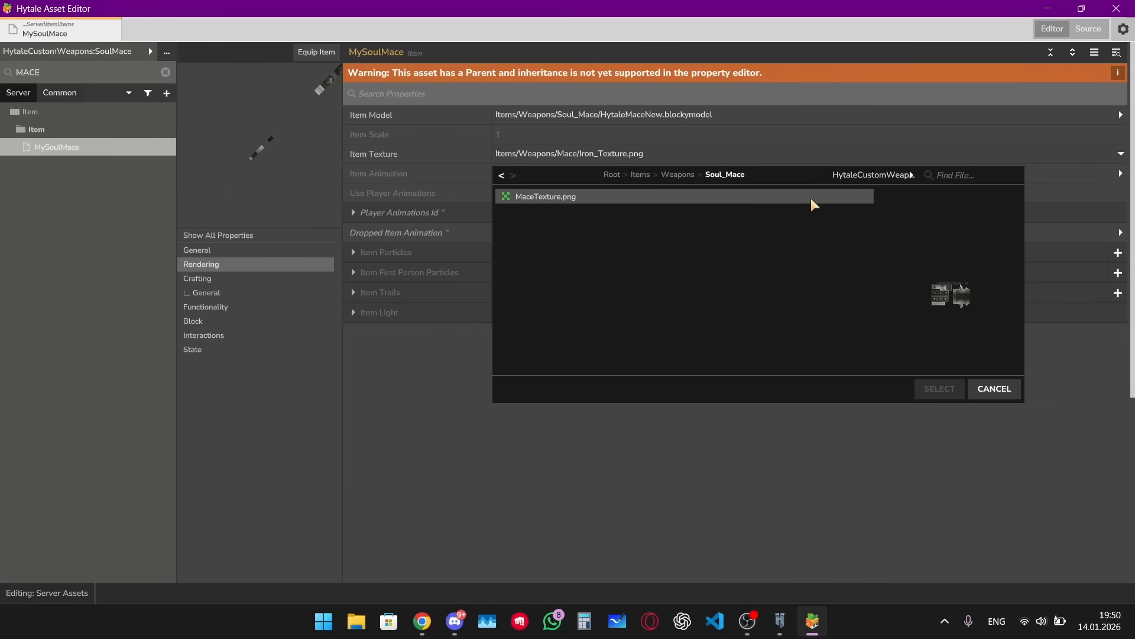
click(552, 195)
click(939, 388)
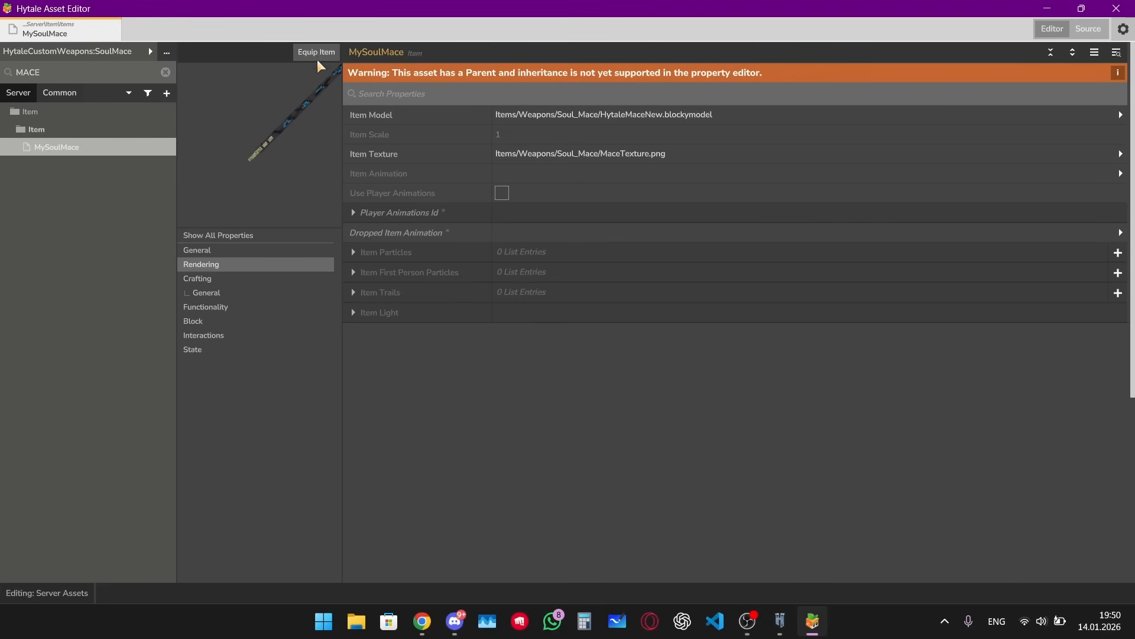
Step: Switch to the Hytale game, close the Creative Tools hub and swing the equipped Soul Mace
click(779, 621)
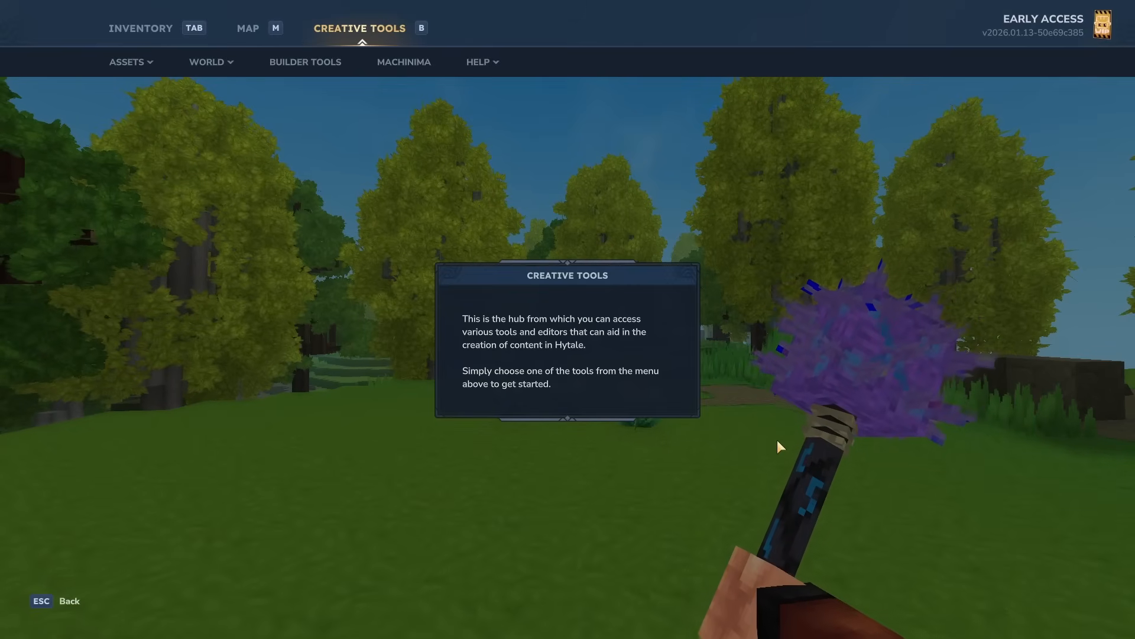
key(Escape)
key(w)
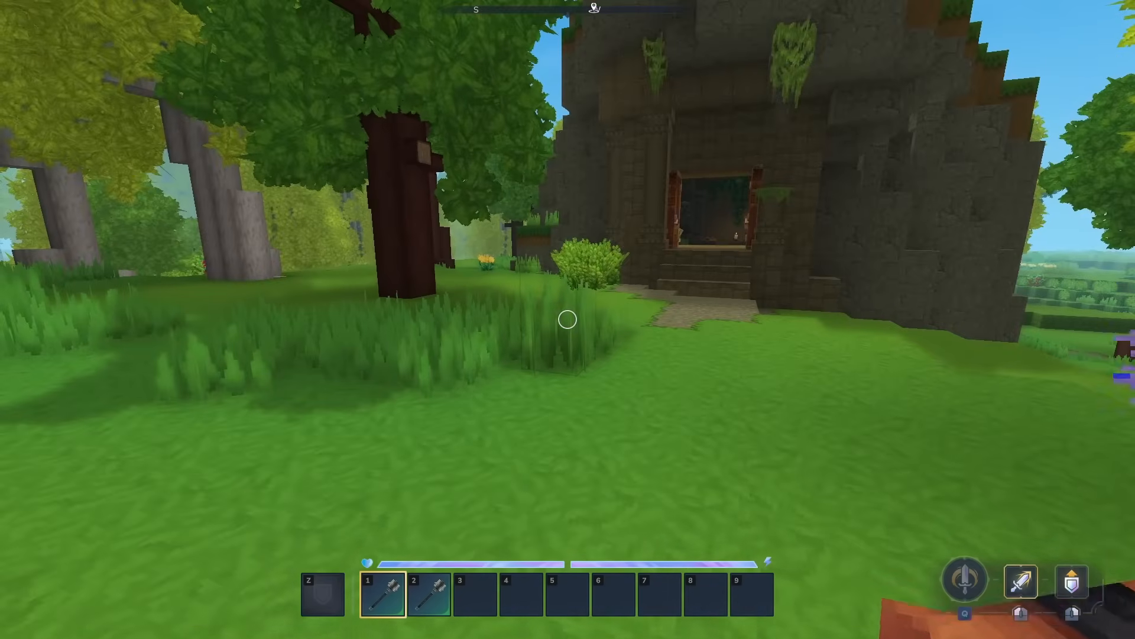
click(568, 319)
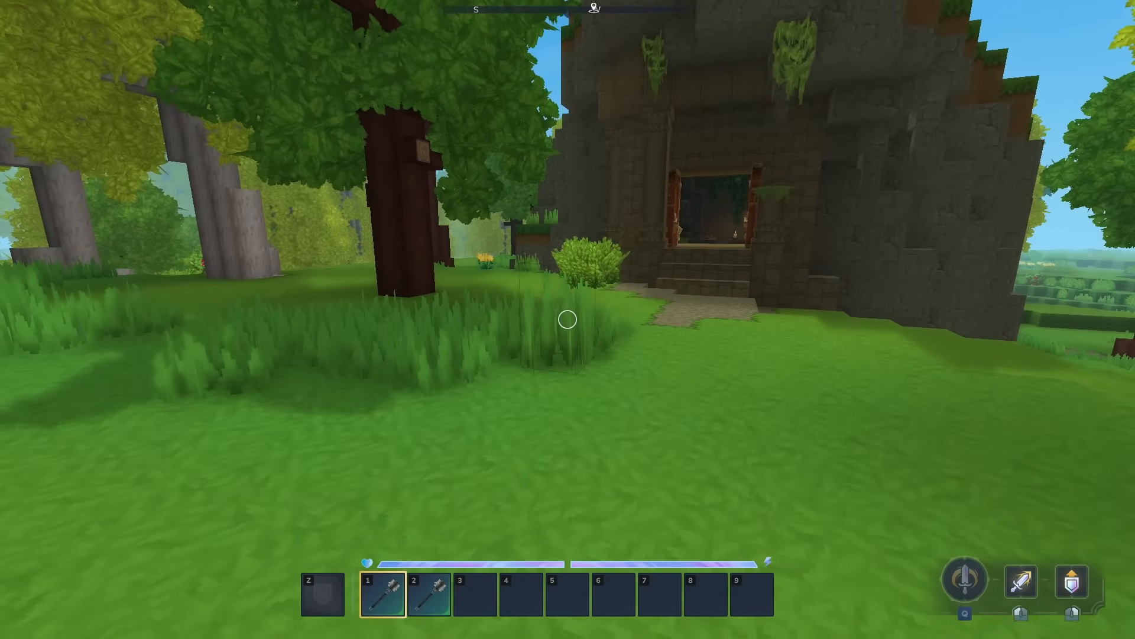
Step: Spawn a Golem_Crystal_Earth NPC using the Spawn Entity tool, searching for golem
key(Tab)
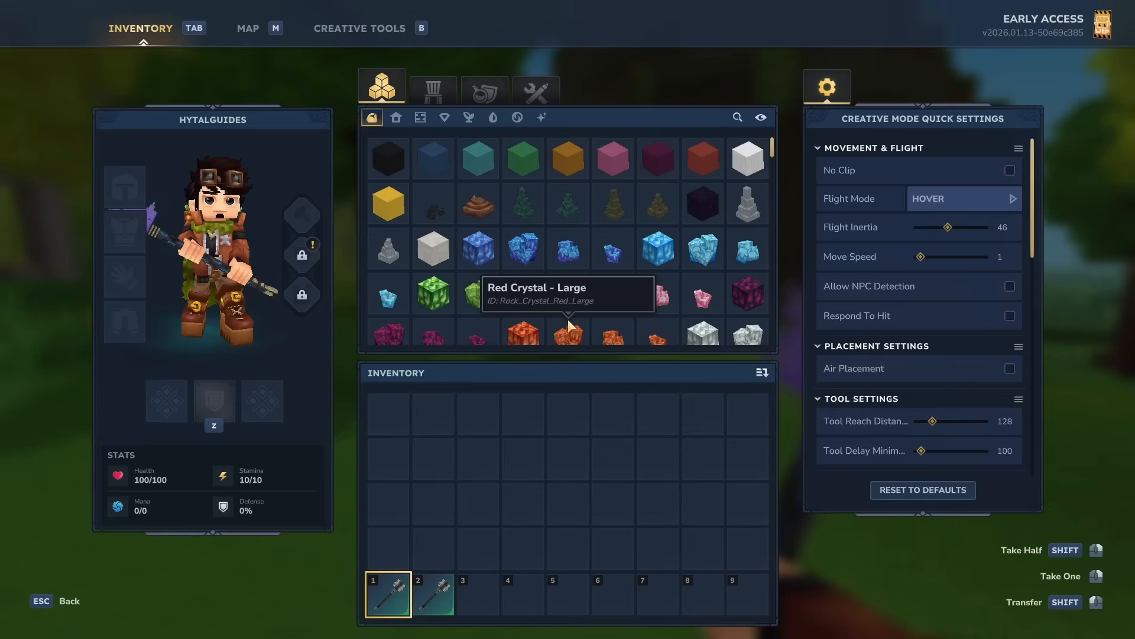
click(384, 34)
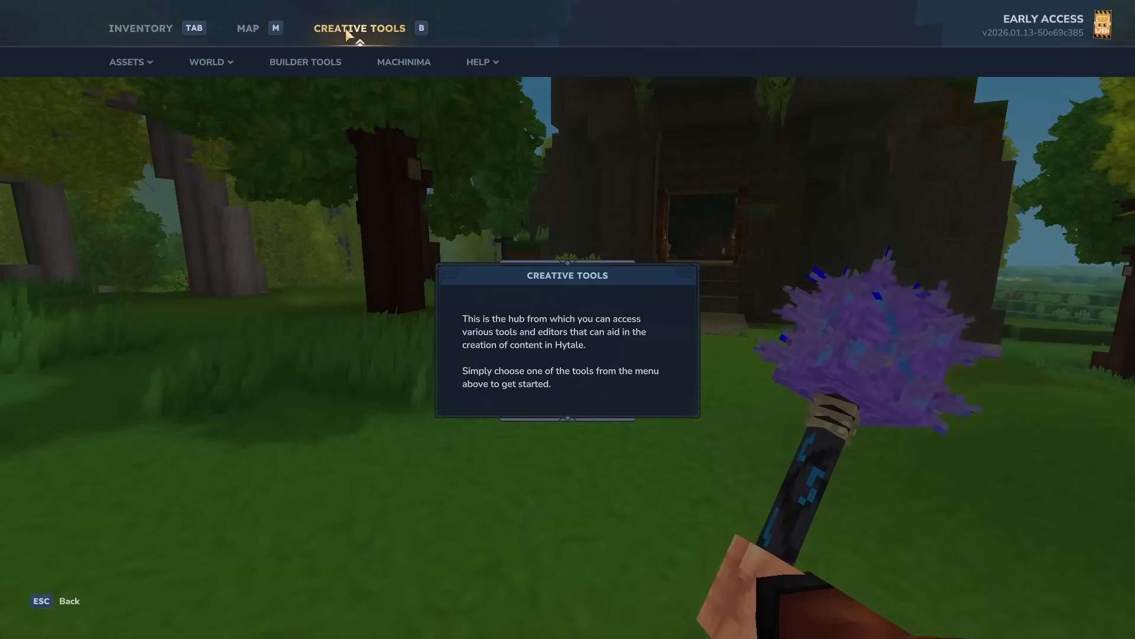
mouse_move(243, 56)
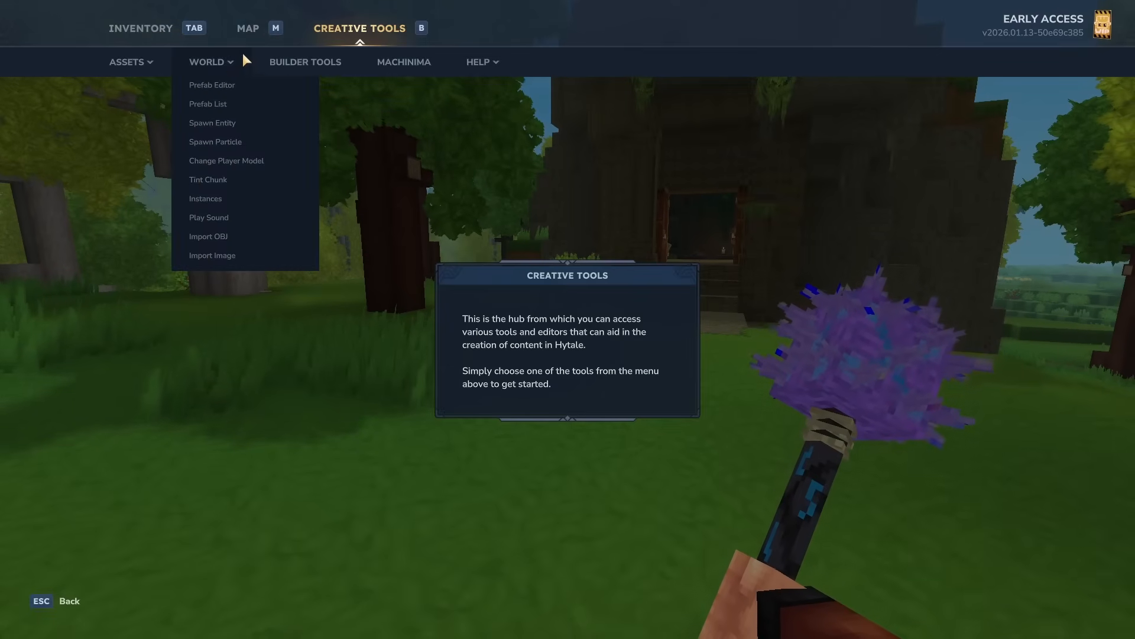
click(222, 123)
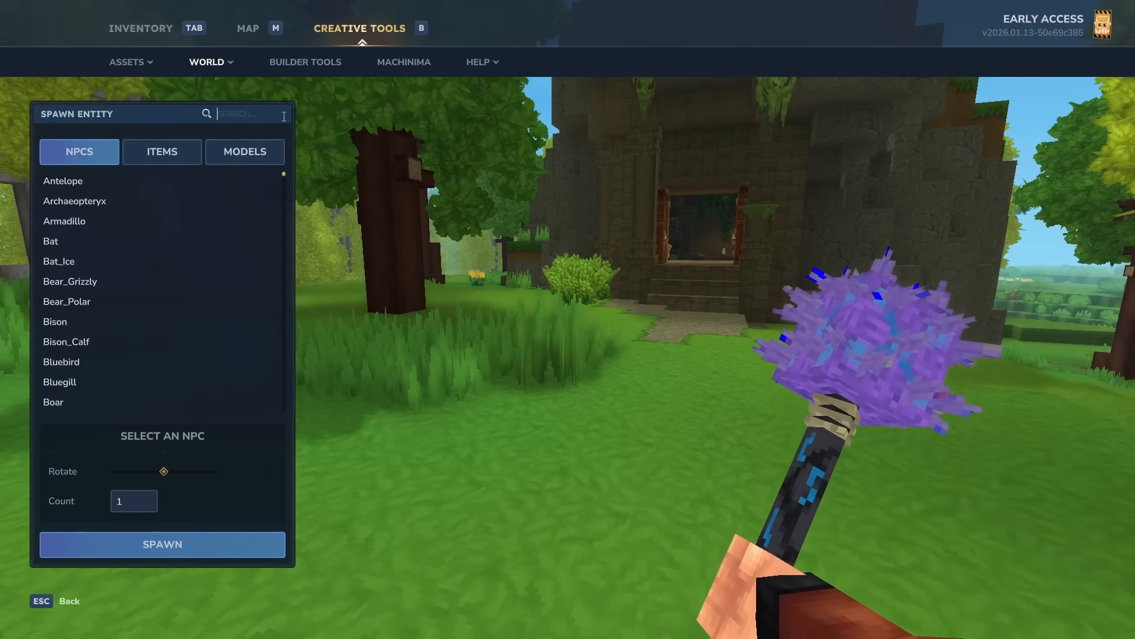
click(285, 116)
text(golem)
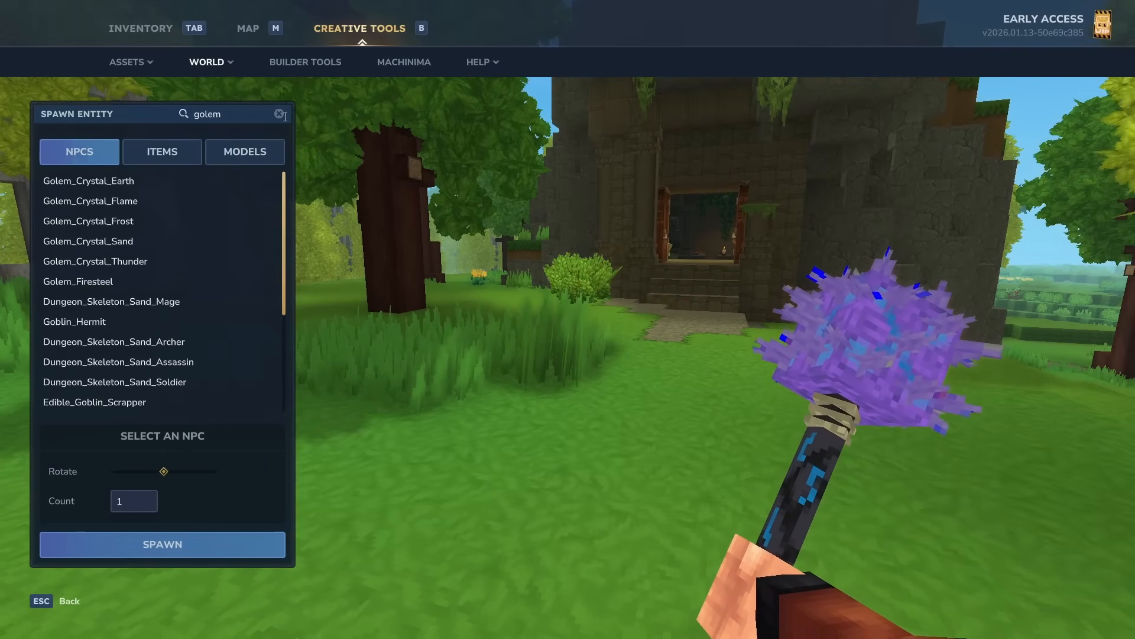
click(88, 181)
click(133, 543)
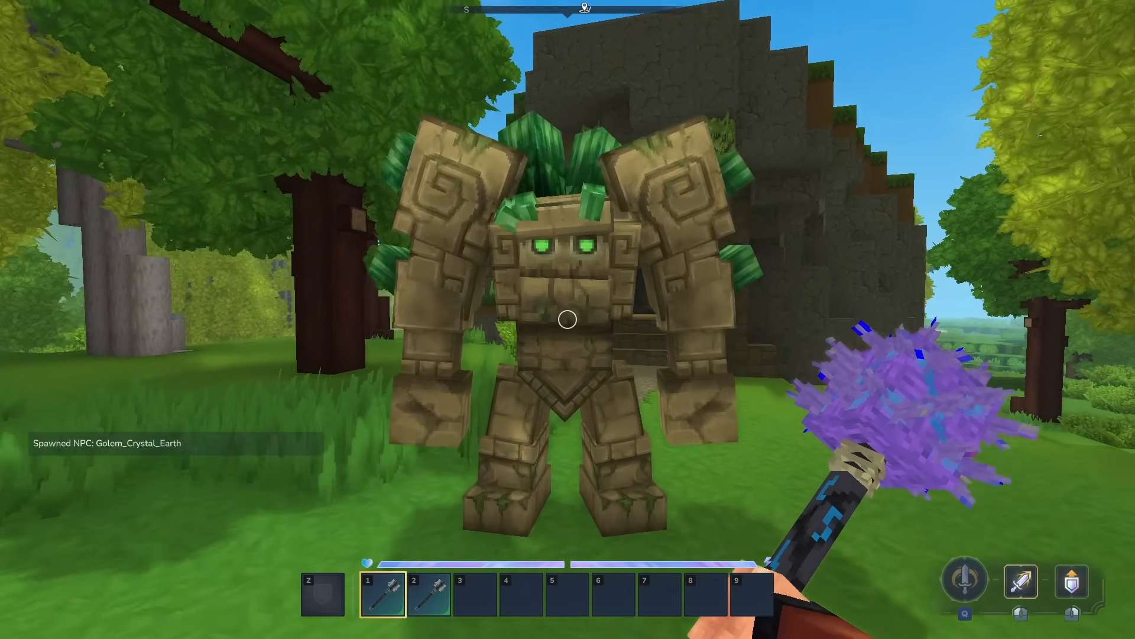
Step: Attack the golem repeatedly with the Soul Mace to test it
click(567, 319)
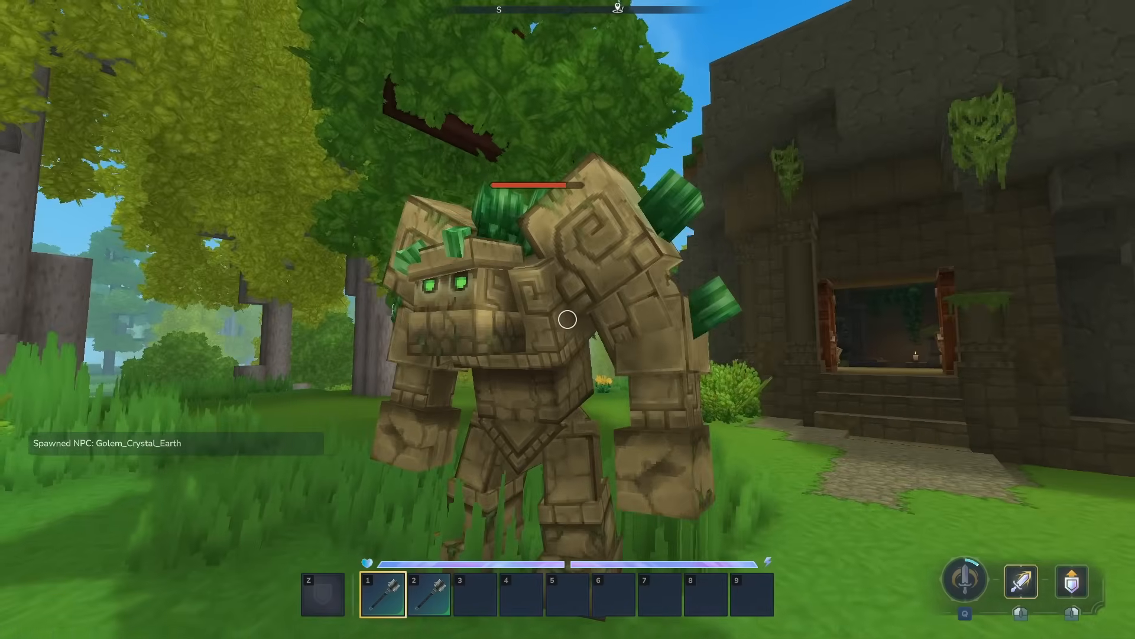
click(567, 319)
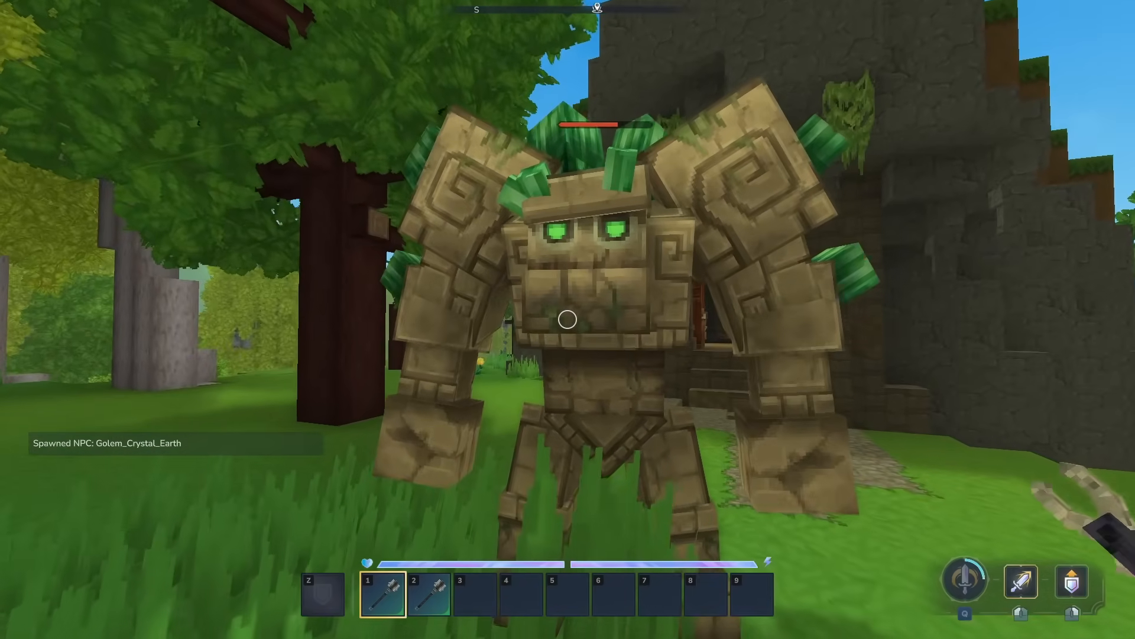
click(567, 319)
click(568, 319)
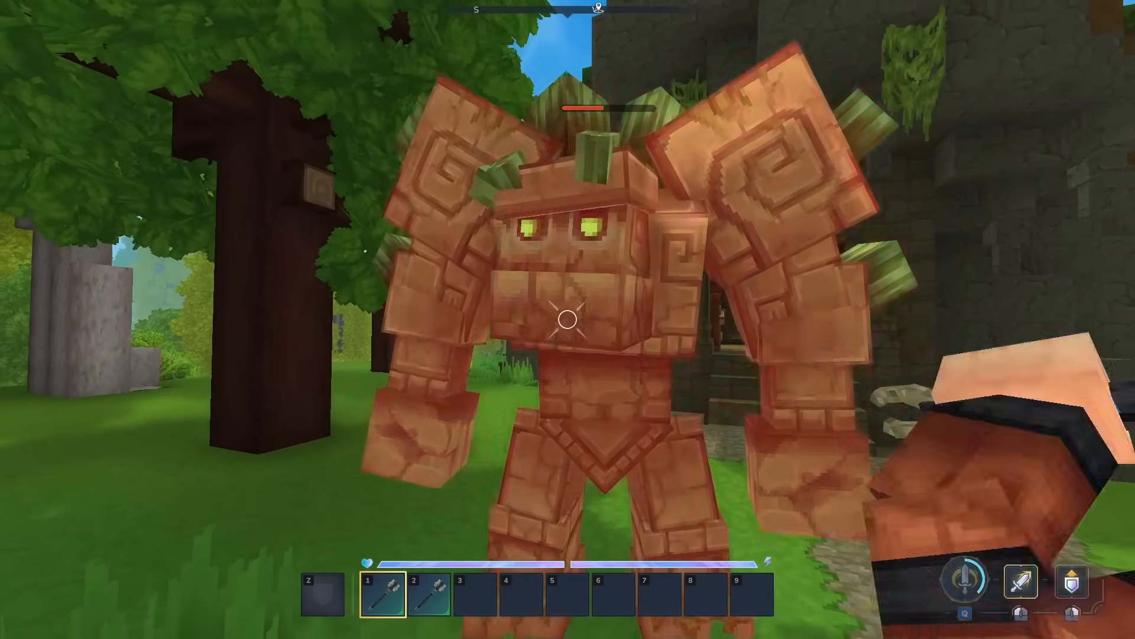
click(567, 319)
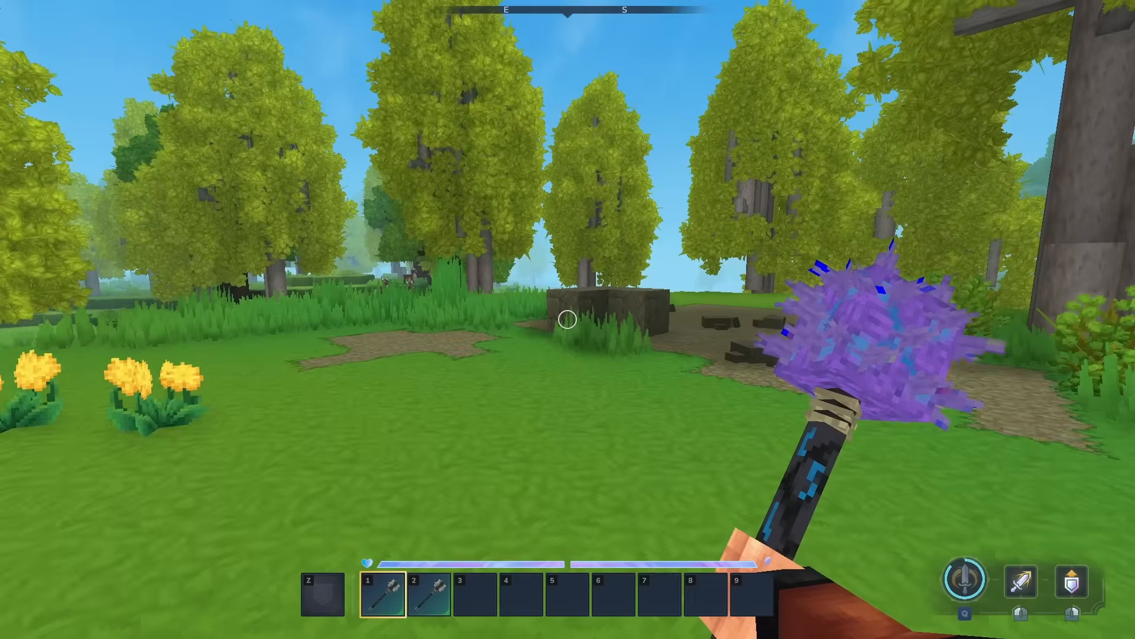
Step: Generate the item icon at Icons/ItemsGenerated/MySoulMace.png with scale 0.3, position -41/-44 and rotation 48/63/0, and save it
key(Tab)
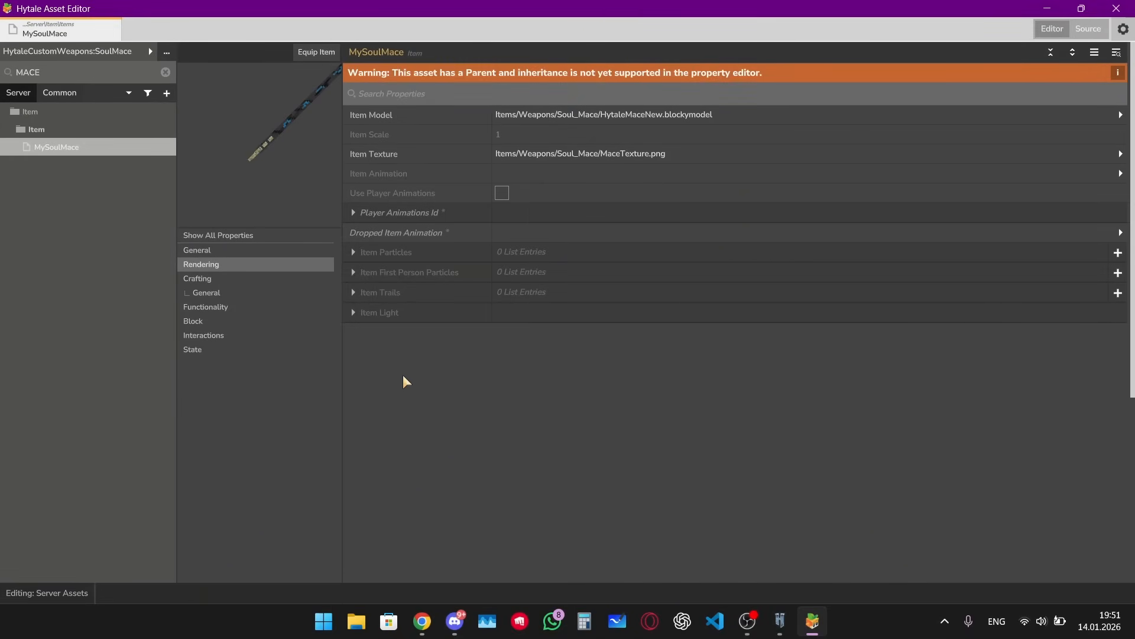
click(275, 251)
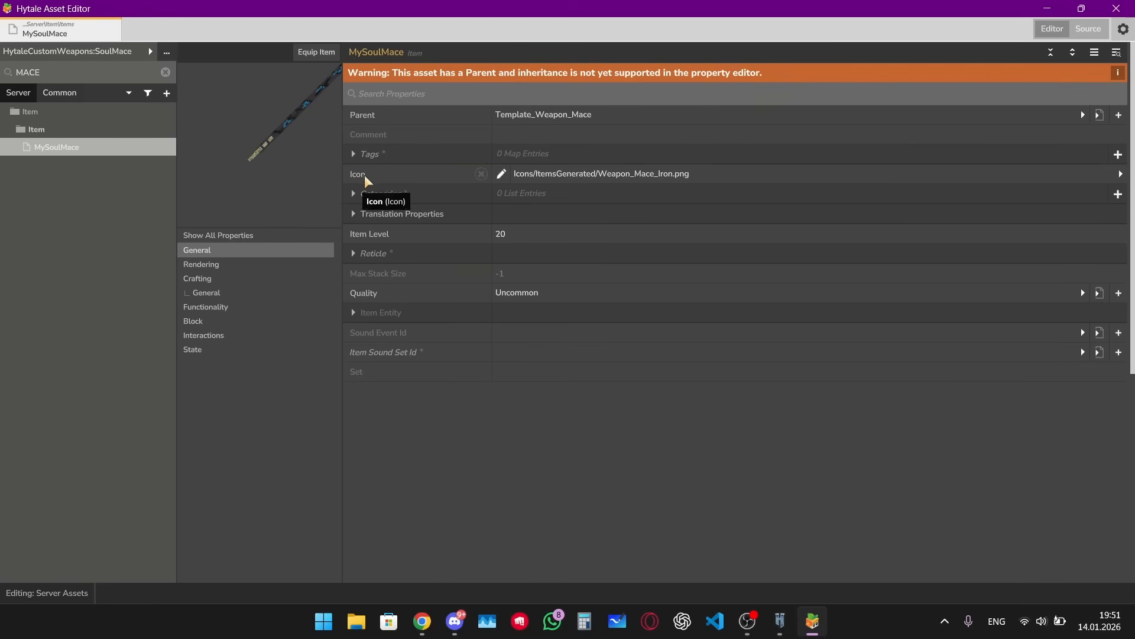
click(501, 175)
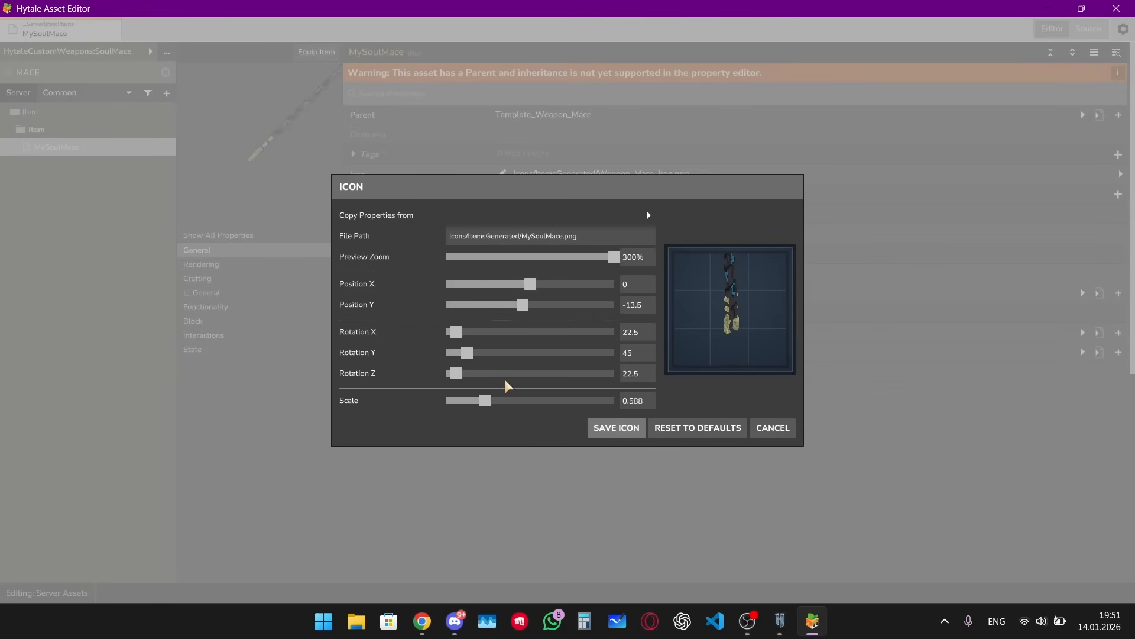
drag(486, 400, 466, 401)
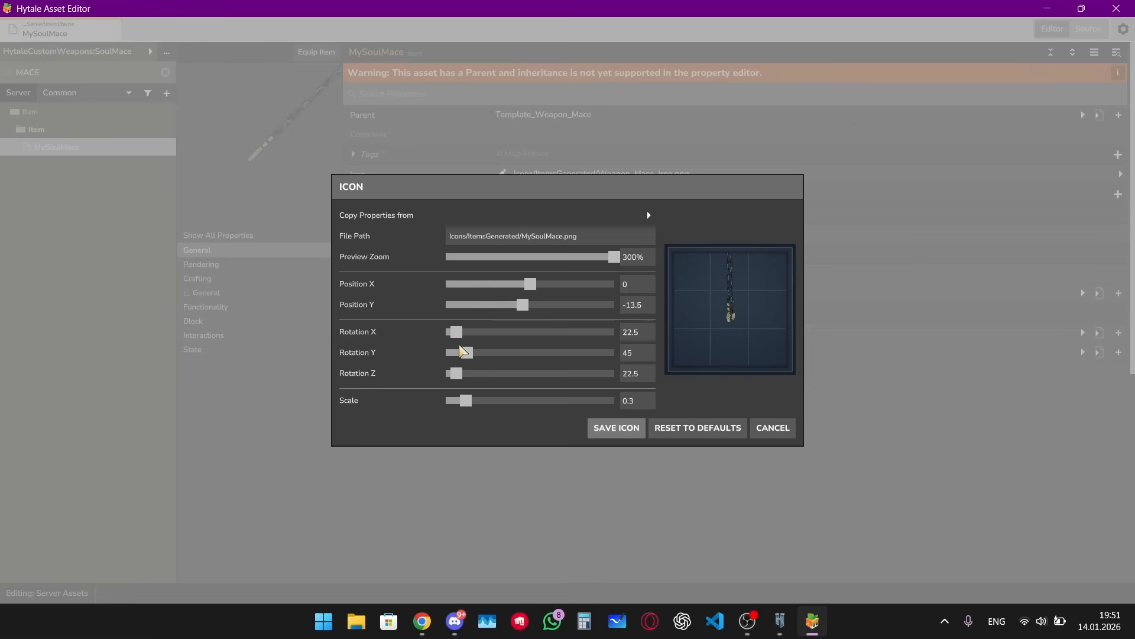
drag(531, 284, 498, 306)
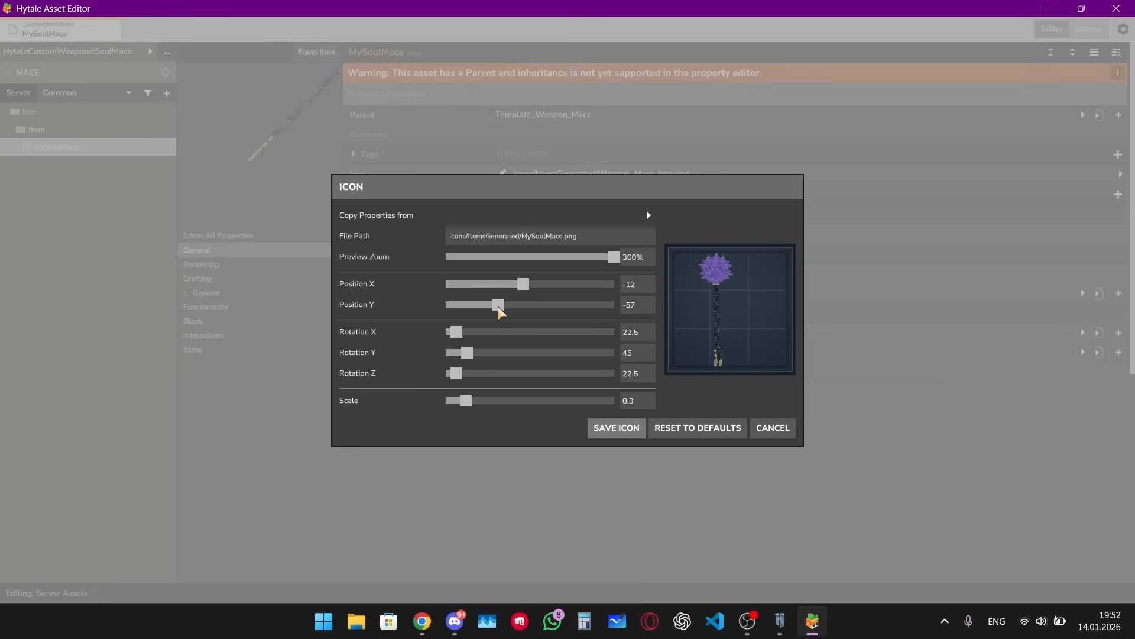
drag(456, 373, 507, 285)
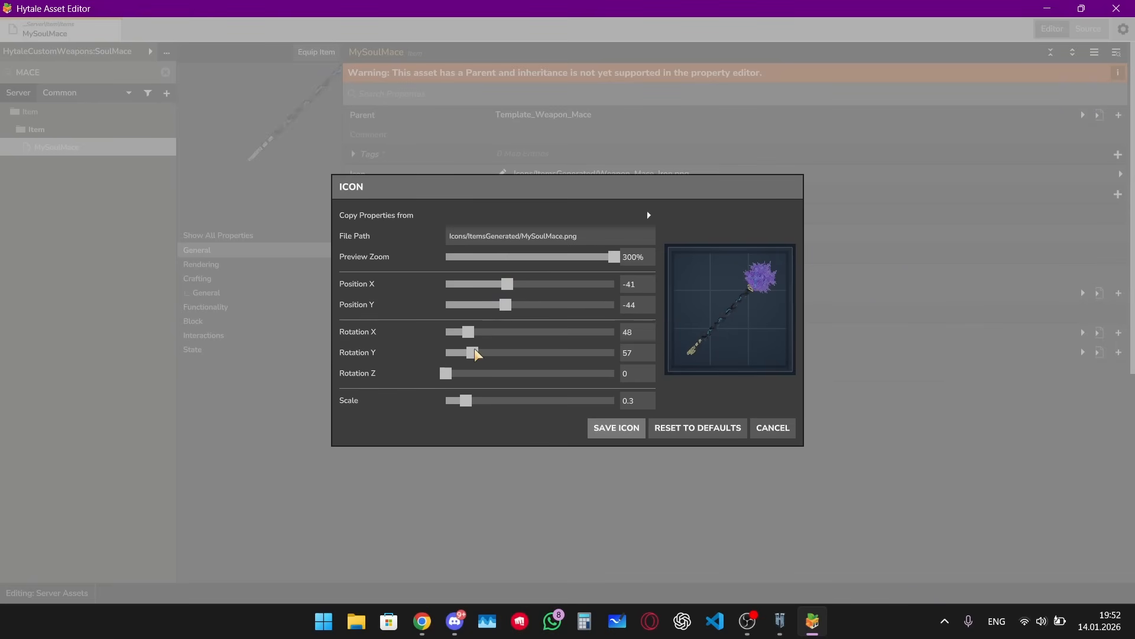
drag(475, 349, 468, 332)
drag(453, 370, 445, 374)
click(608, 435)
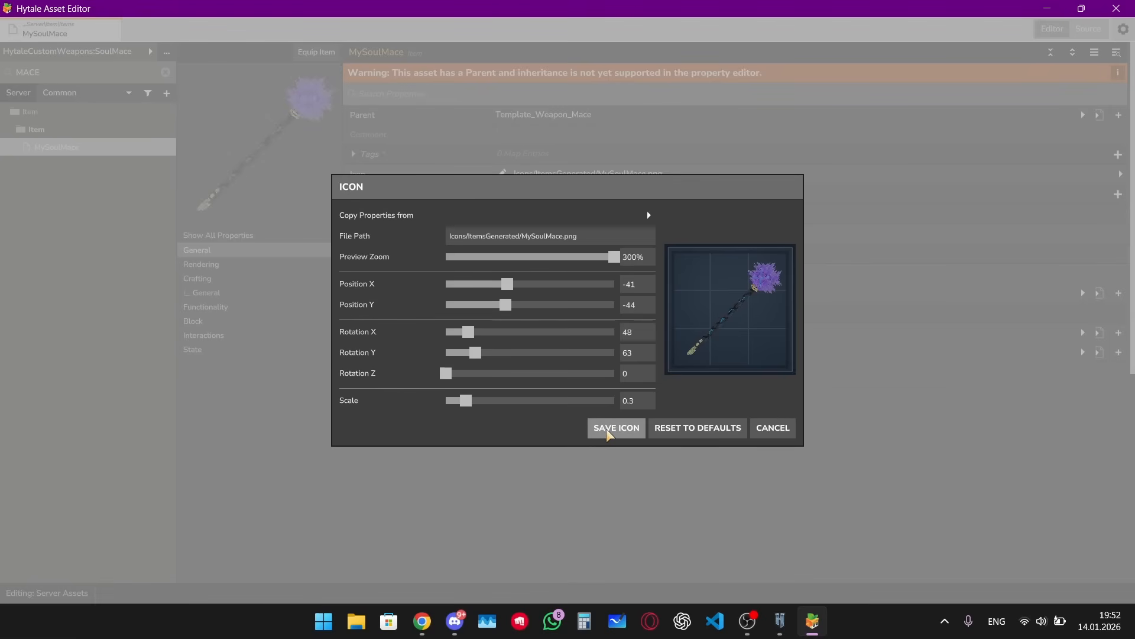
click(782, 434)
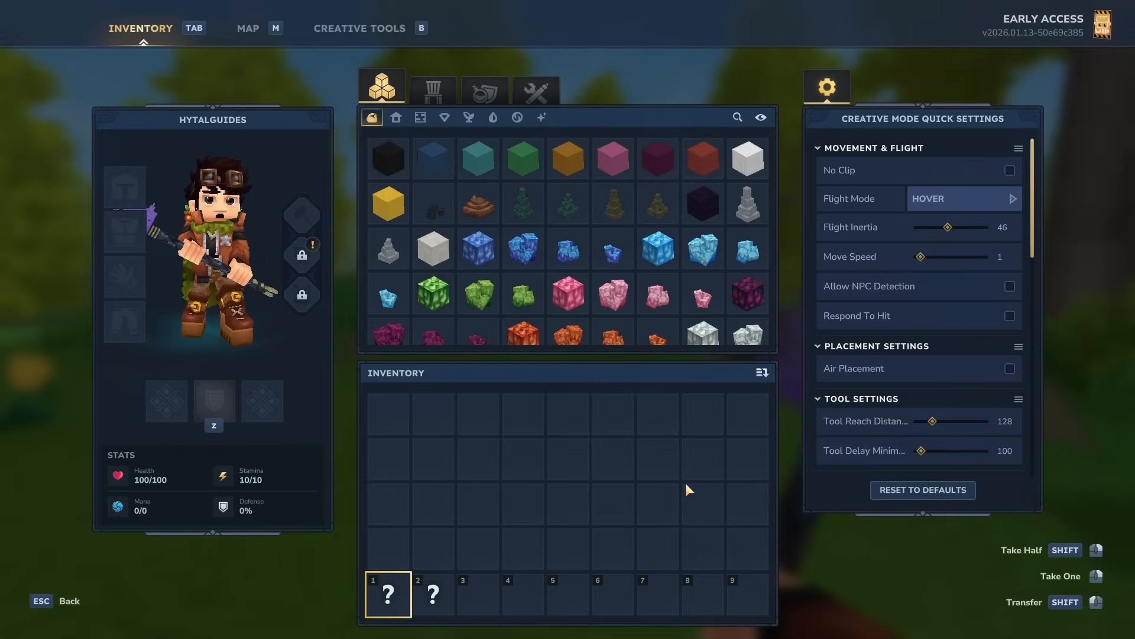
Step: Return to the game, swing the mace and check the new icon in the hotbar and inventory
key(Tab)
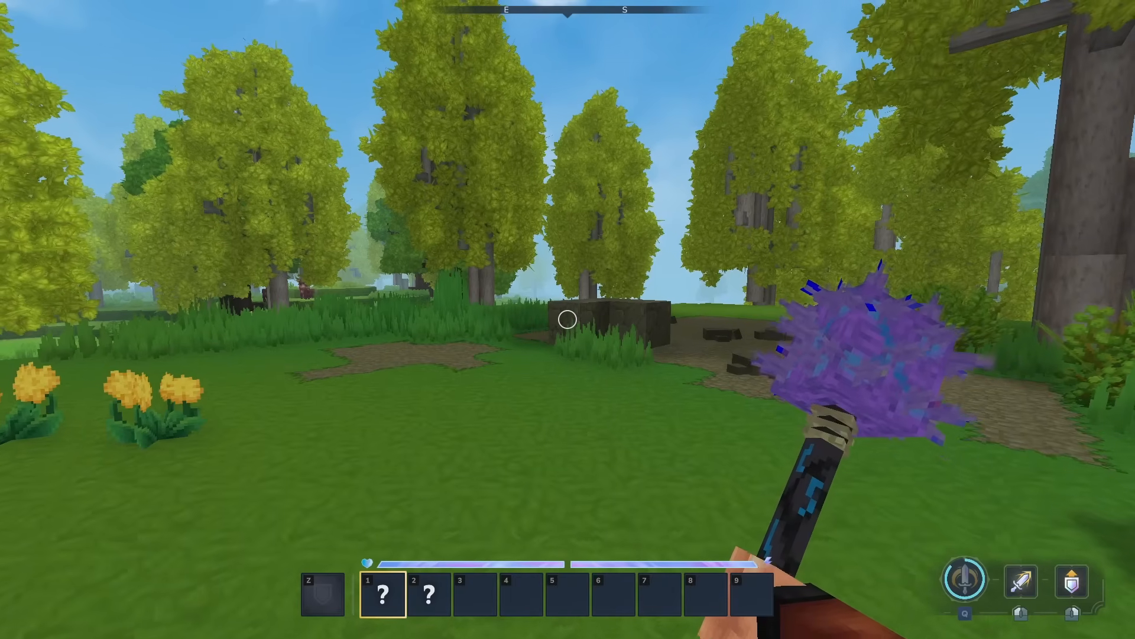
click(567, 319)
click(568, 319)
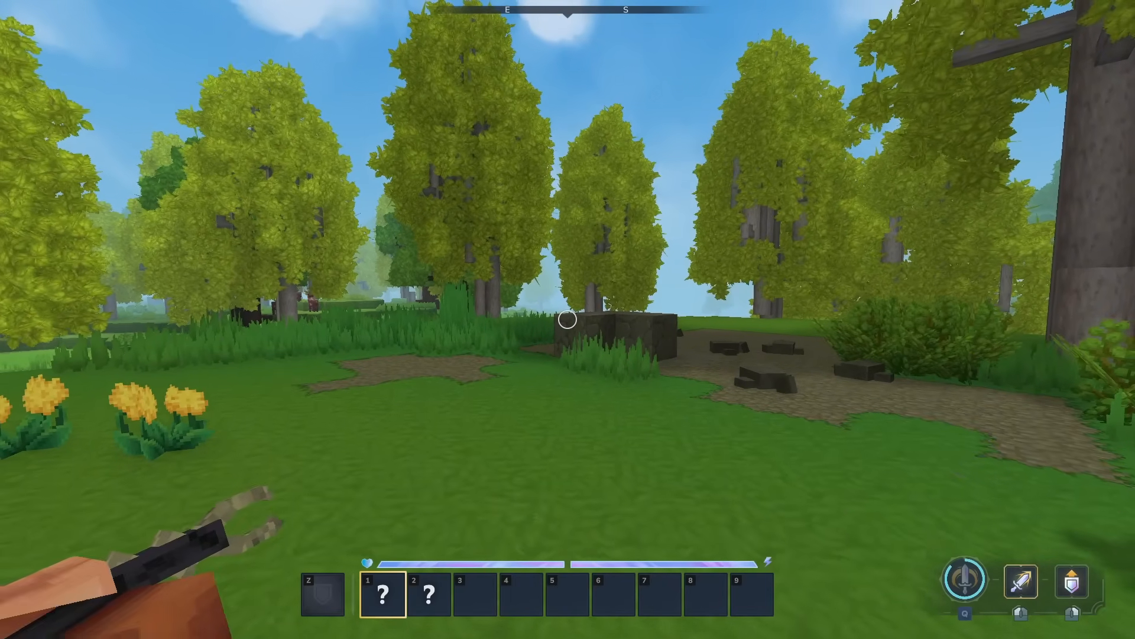
click(568, 319)
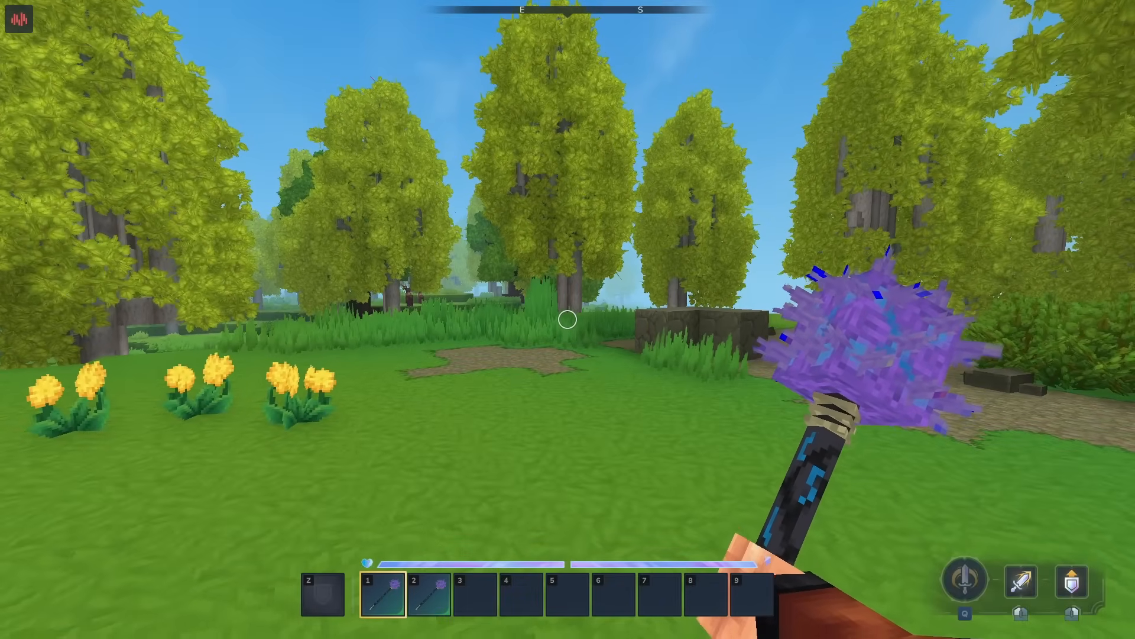
key(Tab)
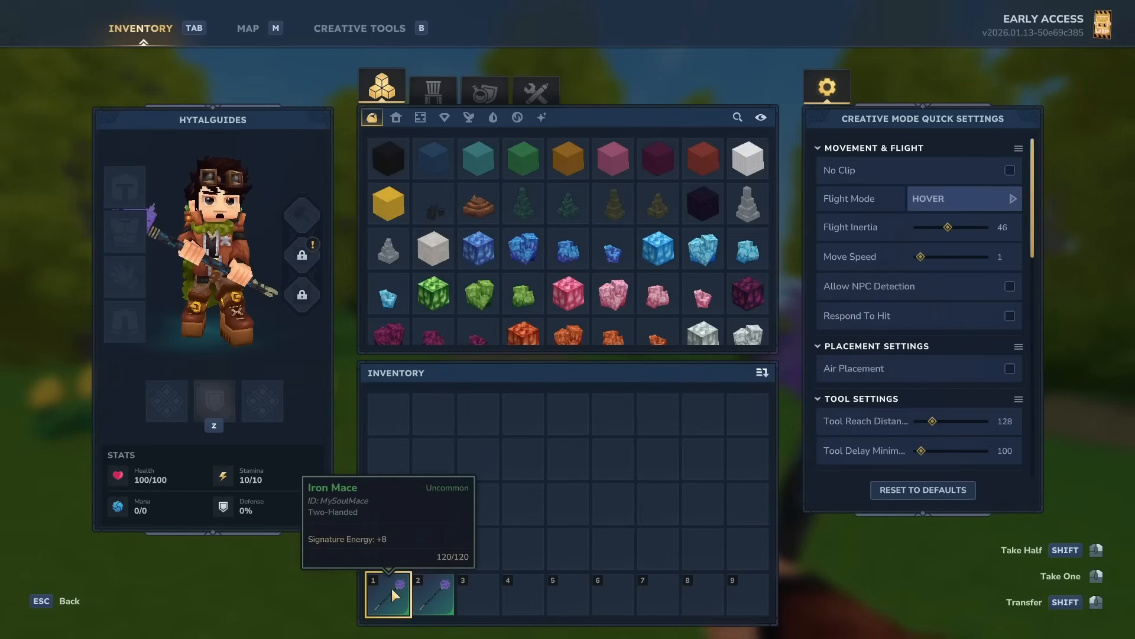
key(Escape)
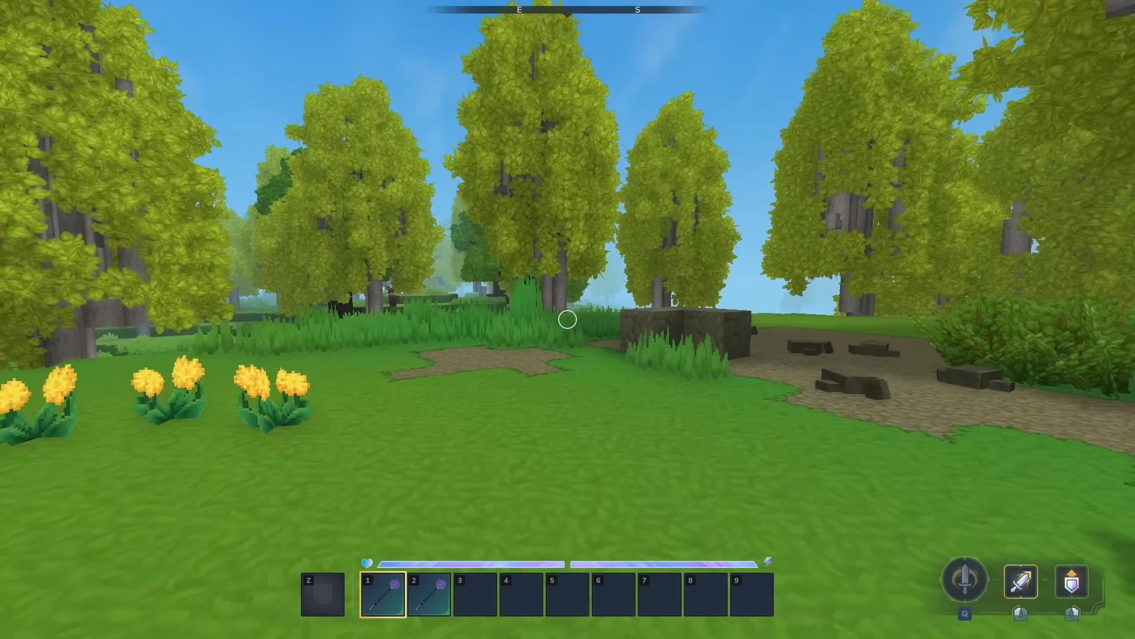
key(Tab)
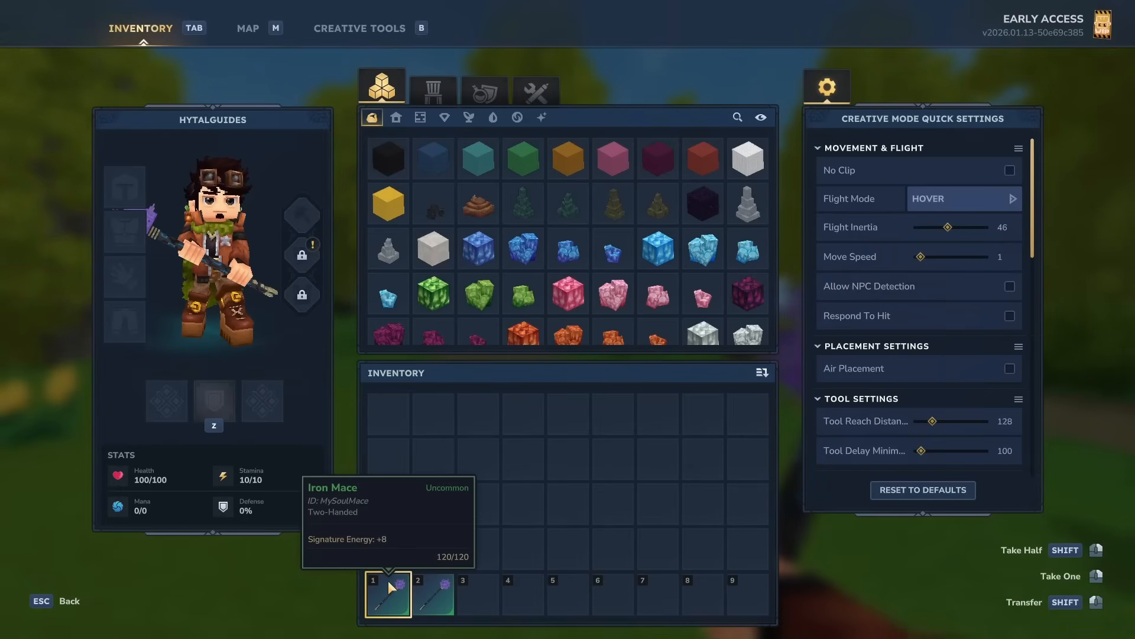
key(Escape)
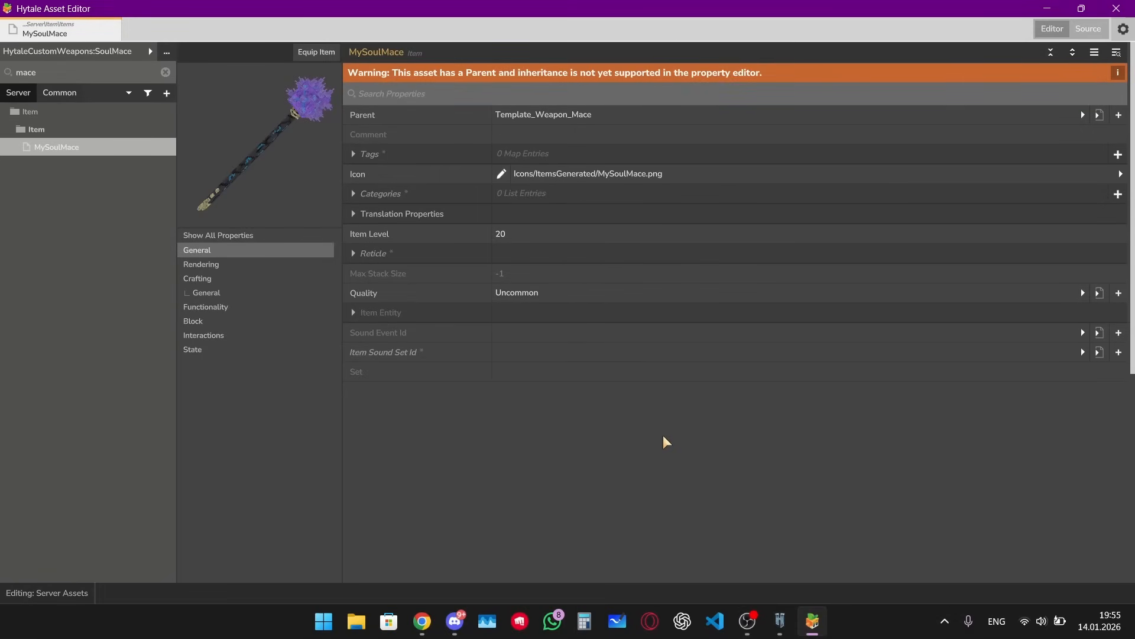
Step: Set the item's translated name to "Soul Mace" in the source JSON and apply the changes
click(1080, 35)
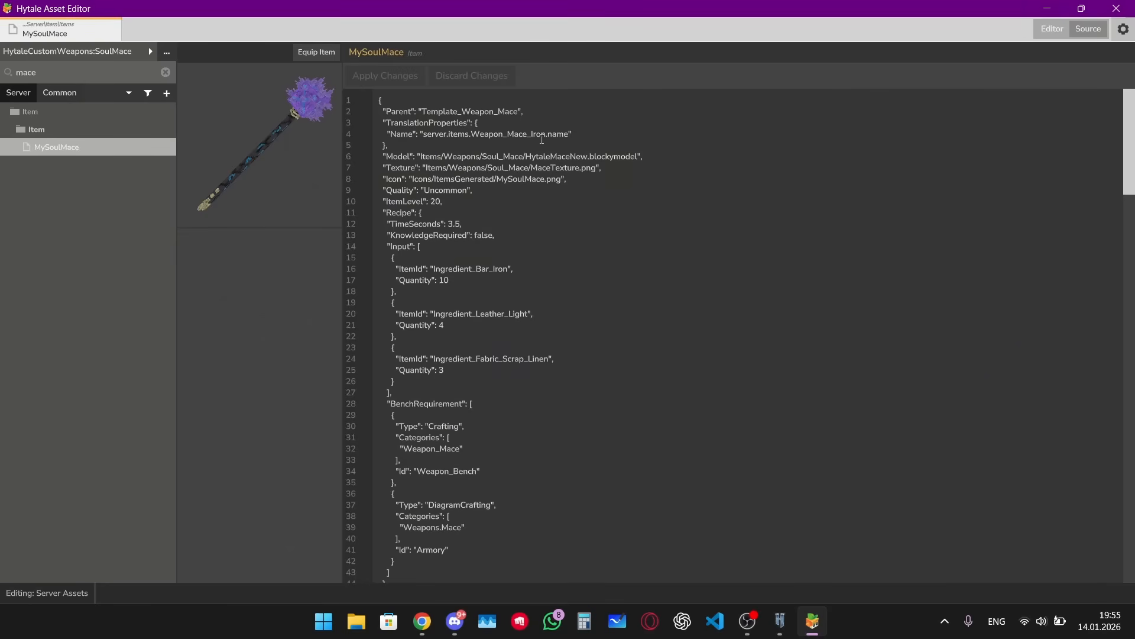
drag(424, 135, 570, 136)
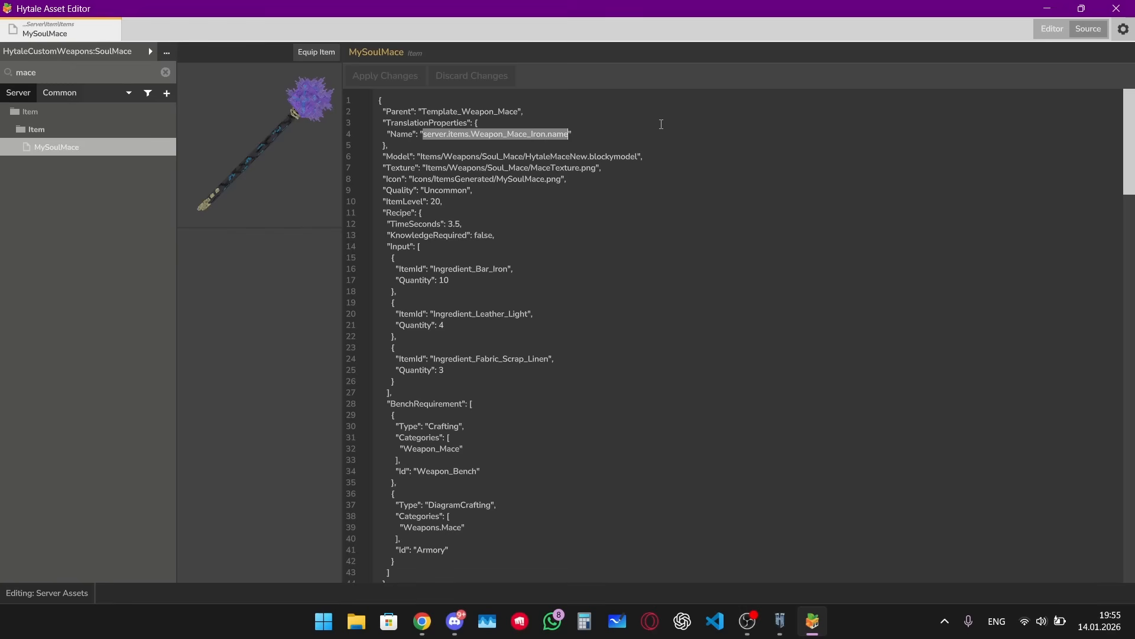
text(Soul Mace)
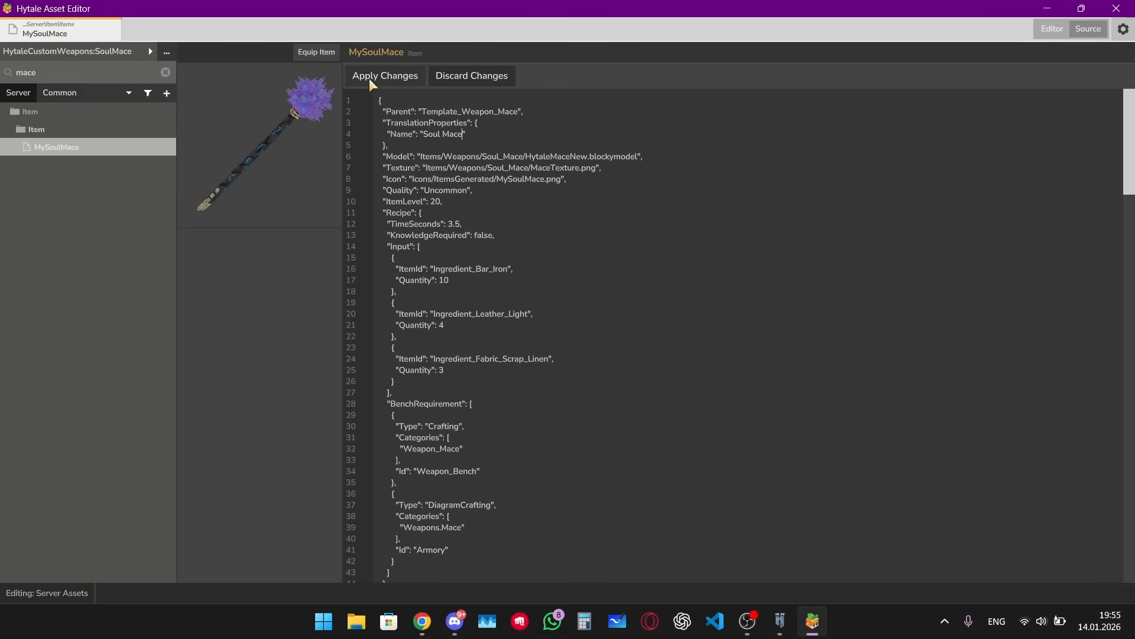
click(369, 78)
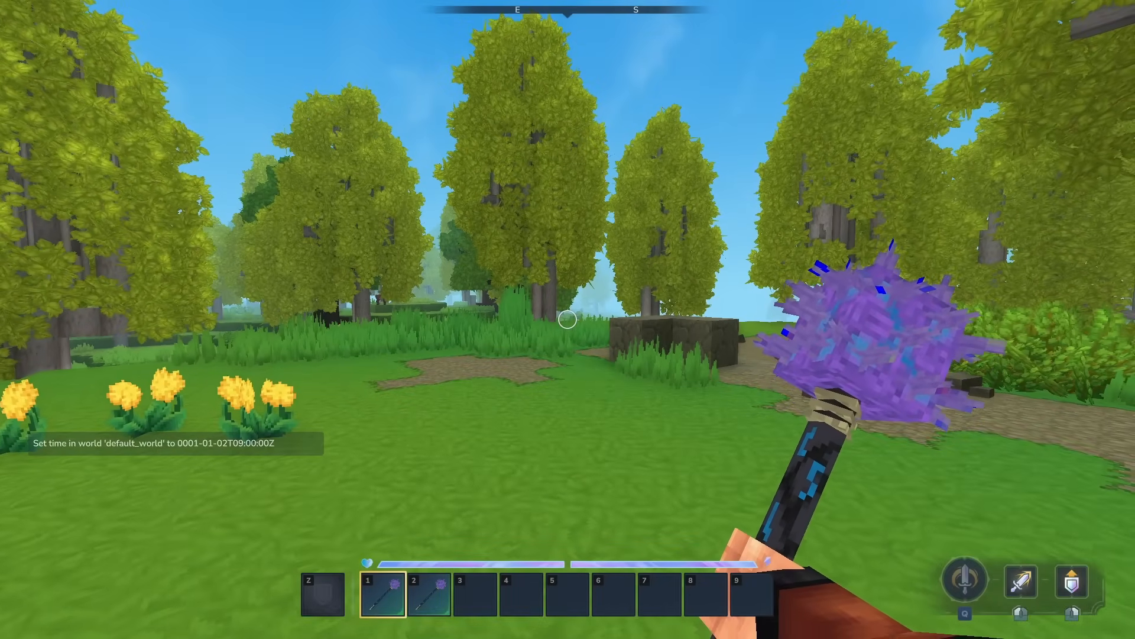
Step: Check the mace's displayed name in the game inventory
key(Tab)
mouse_move(381, 593)
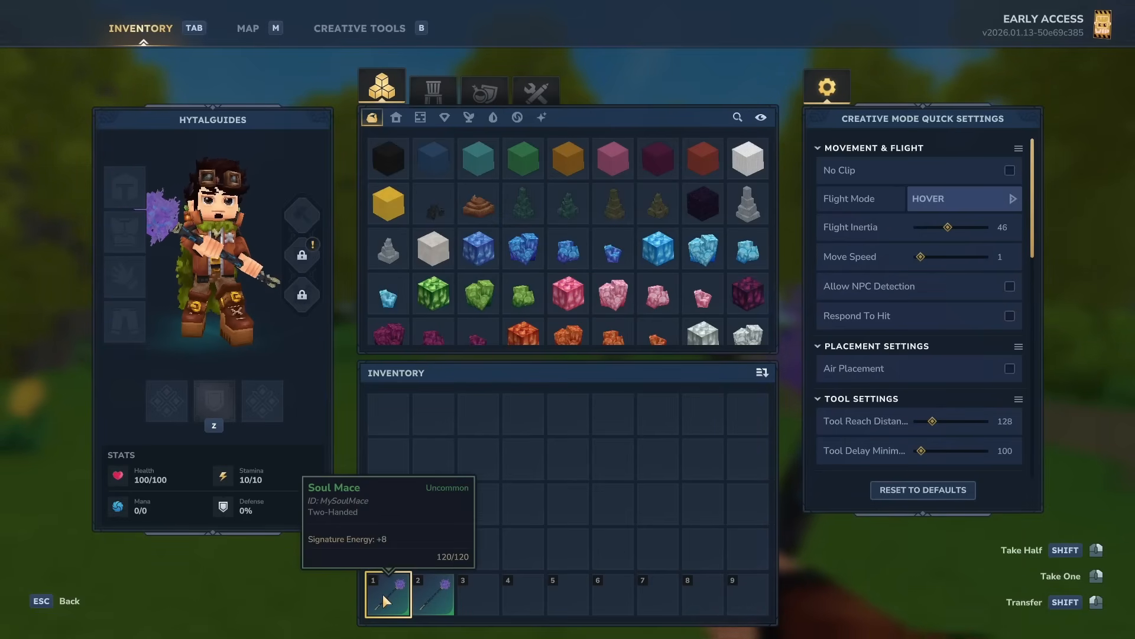
key(Tab)
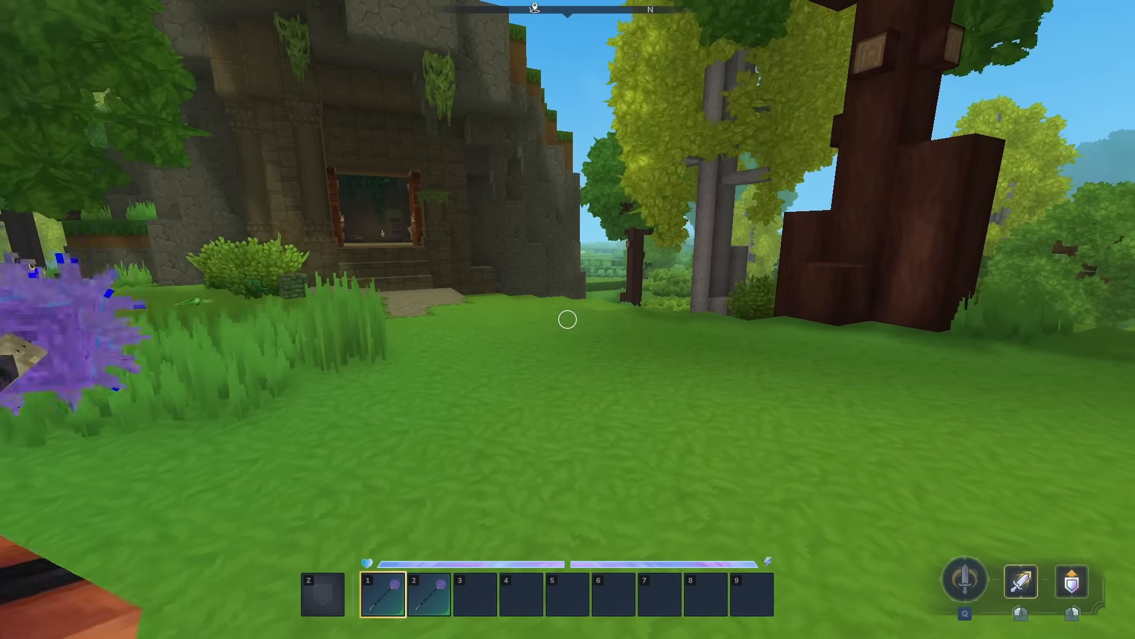
Step: Take a Blacksmith's Anvil from the creative inventory into hotbar slot 3 and place it on the ground
key(Tab)
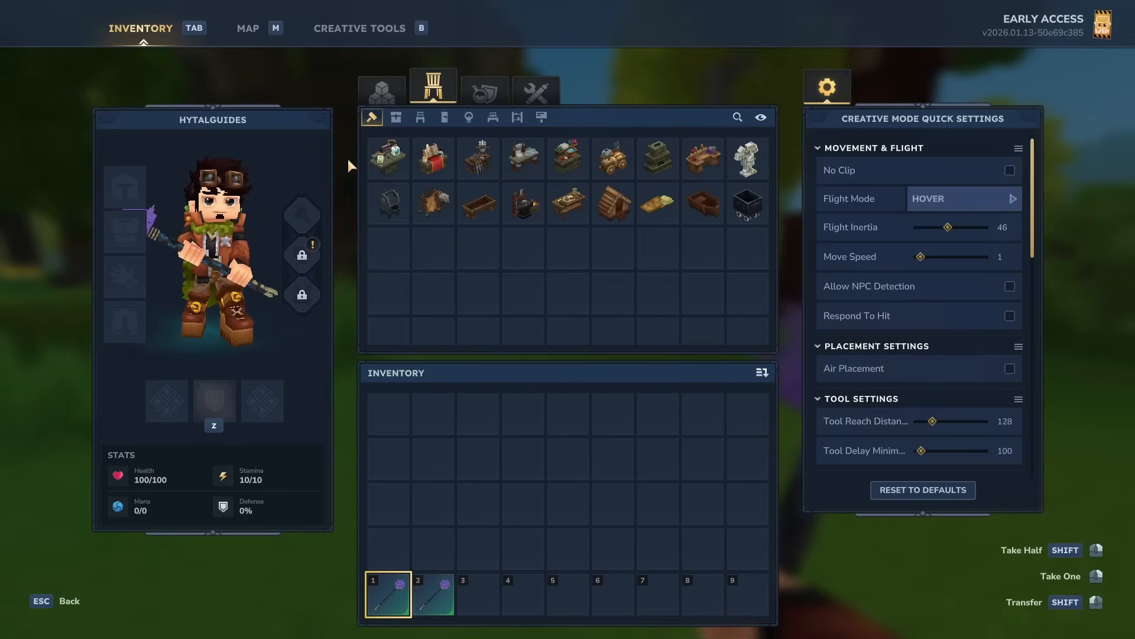
drag(523, 209, 478, 593)
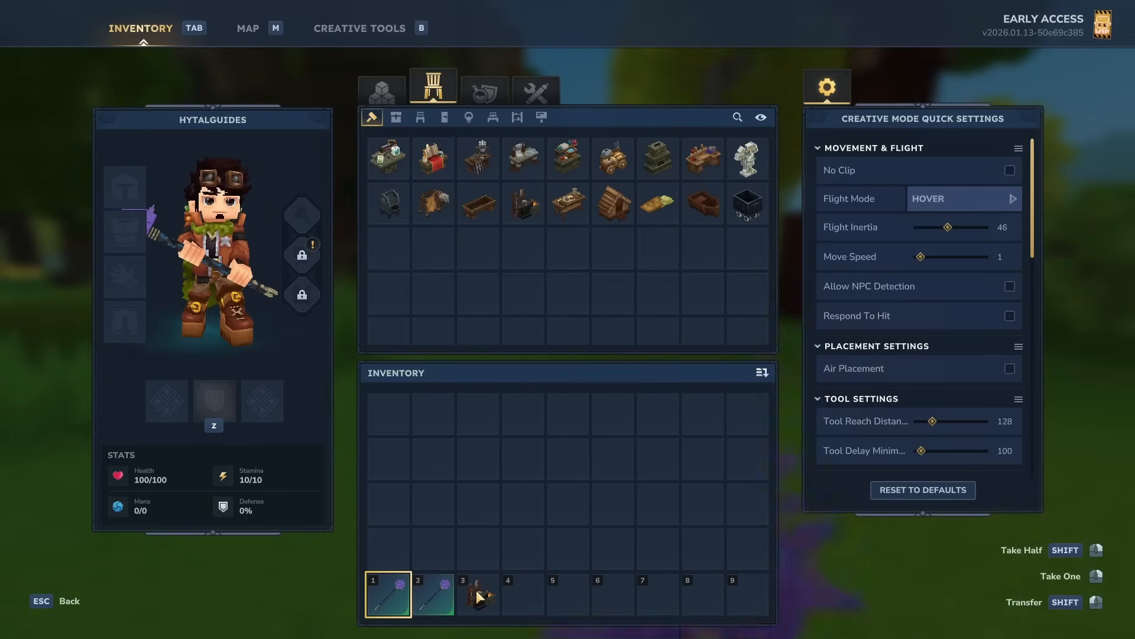
key(Tab)
key(3)
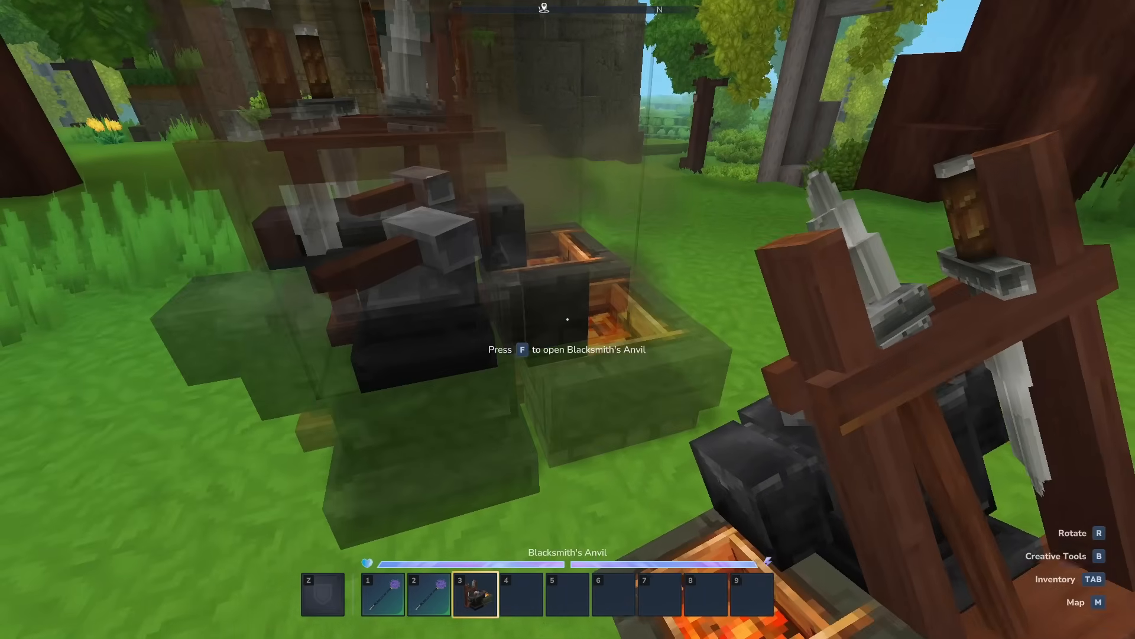
right_click(568, 319)
key(4)
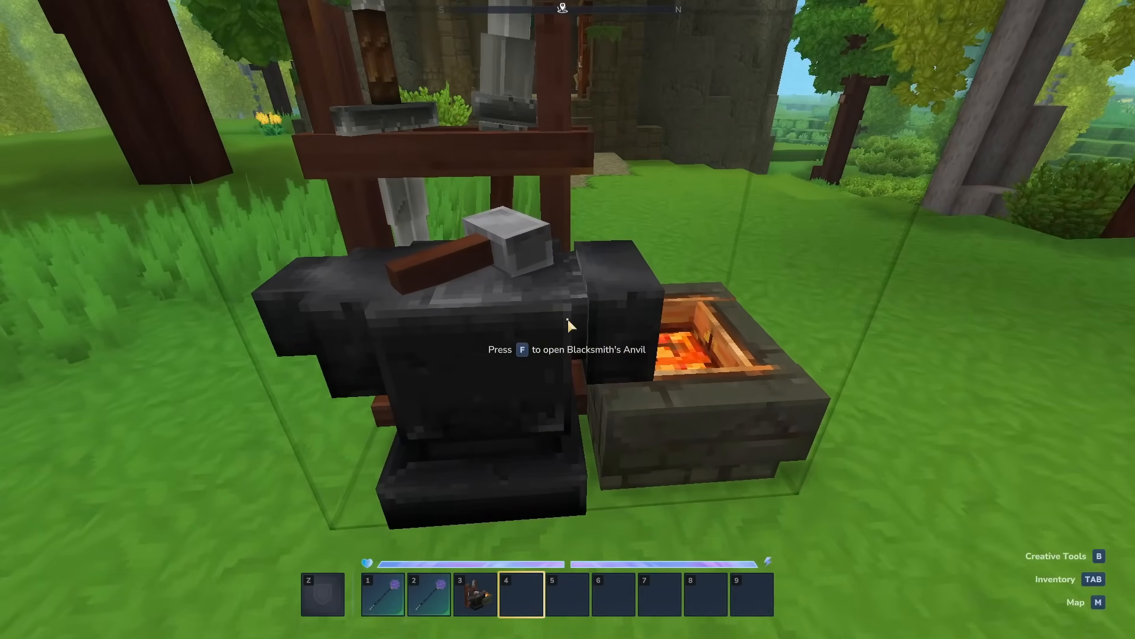
Step: Open the anvil's mace recipes and compare the Soul Mace recipe with the Iron Mace recipe
key(f)
click(432, 93)
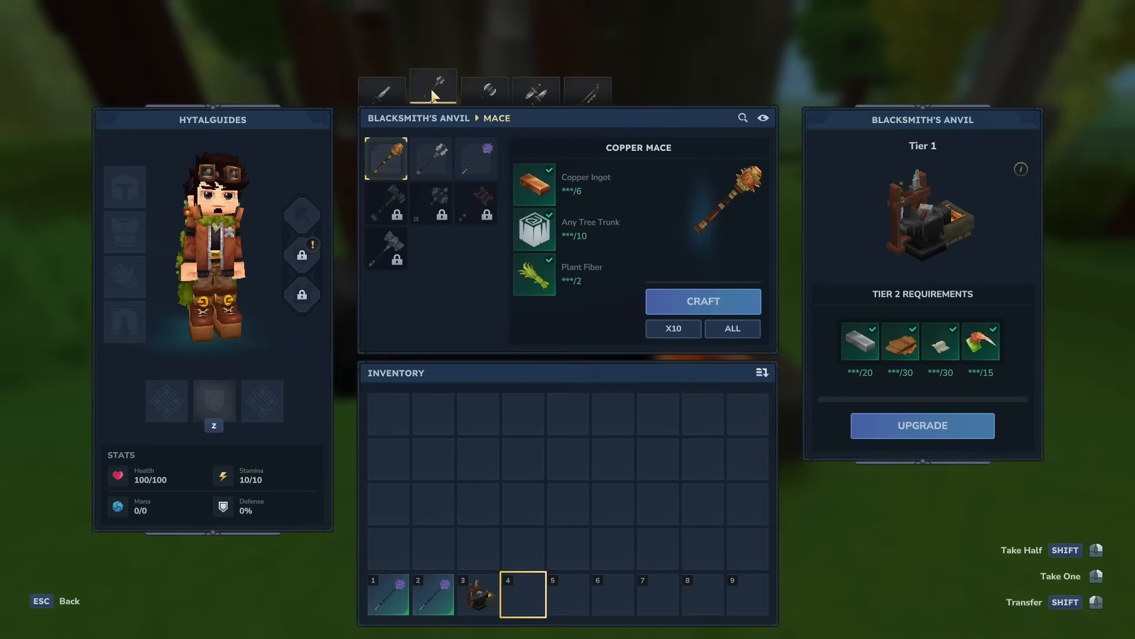
click(476, 158)
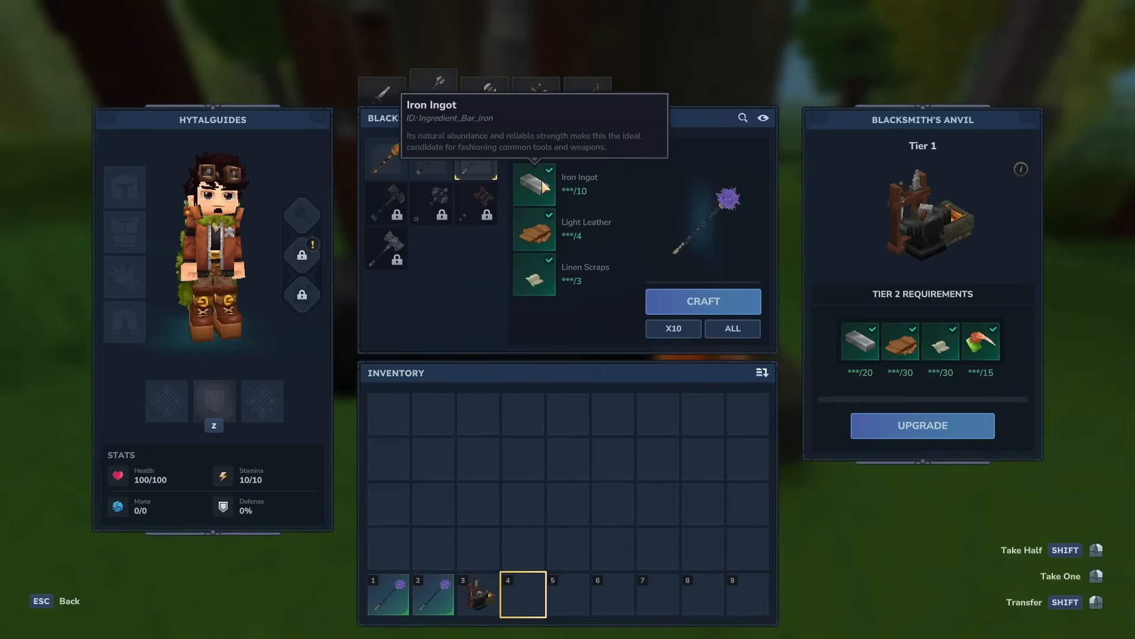
click(440, 153)
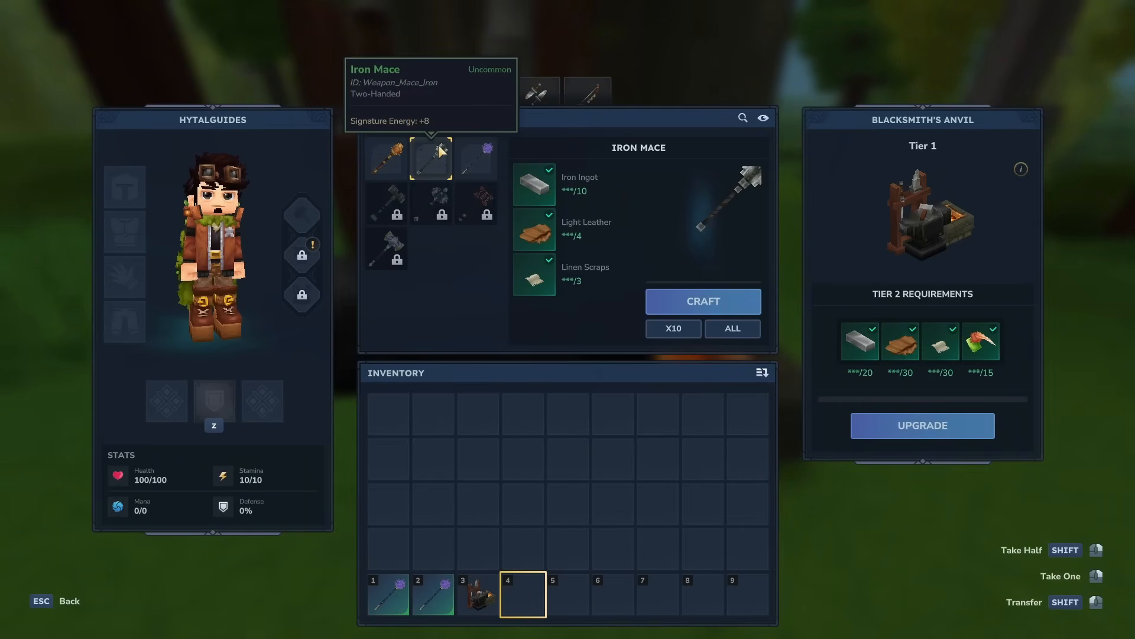
click(481, 158)
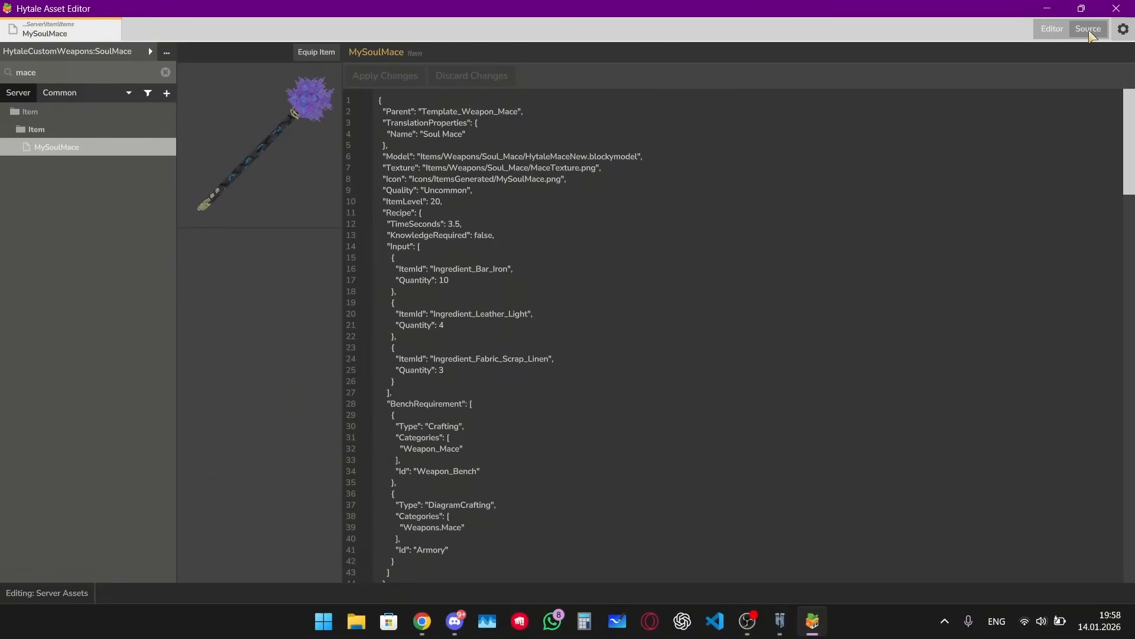
Step: Open the item's Crafting properties and expand the recipe's three input entries
click(1050, 30)
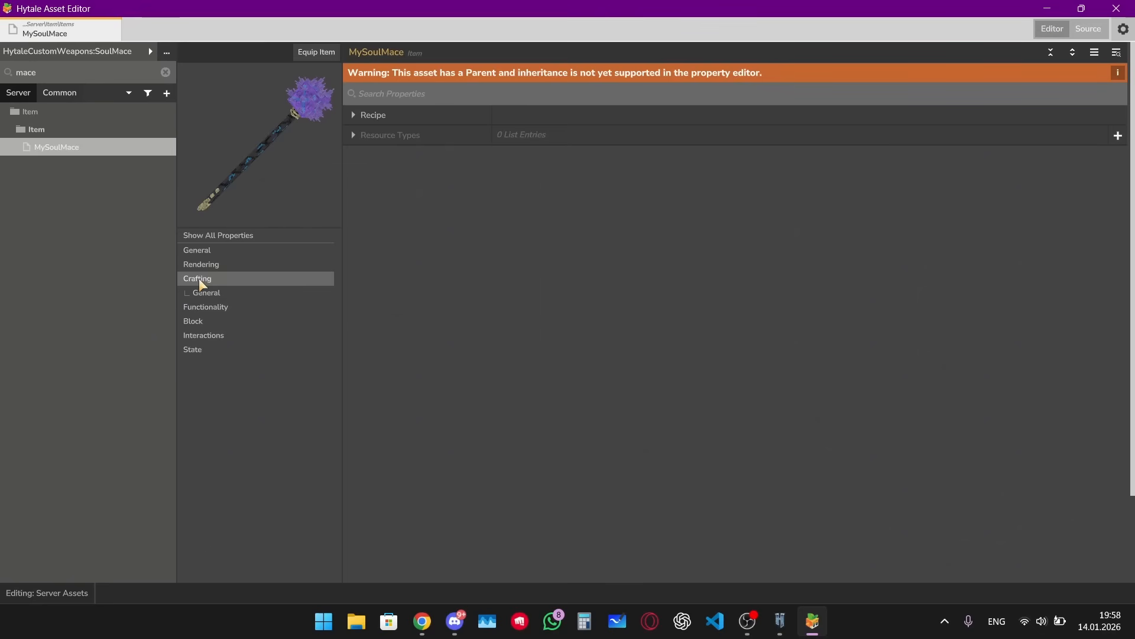
click(353, 115)
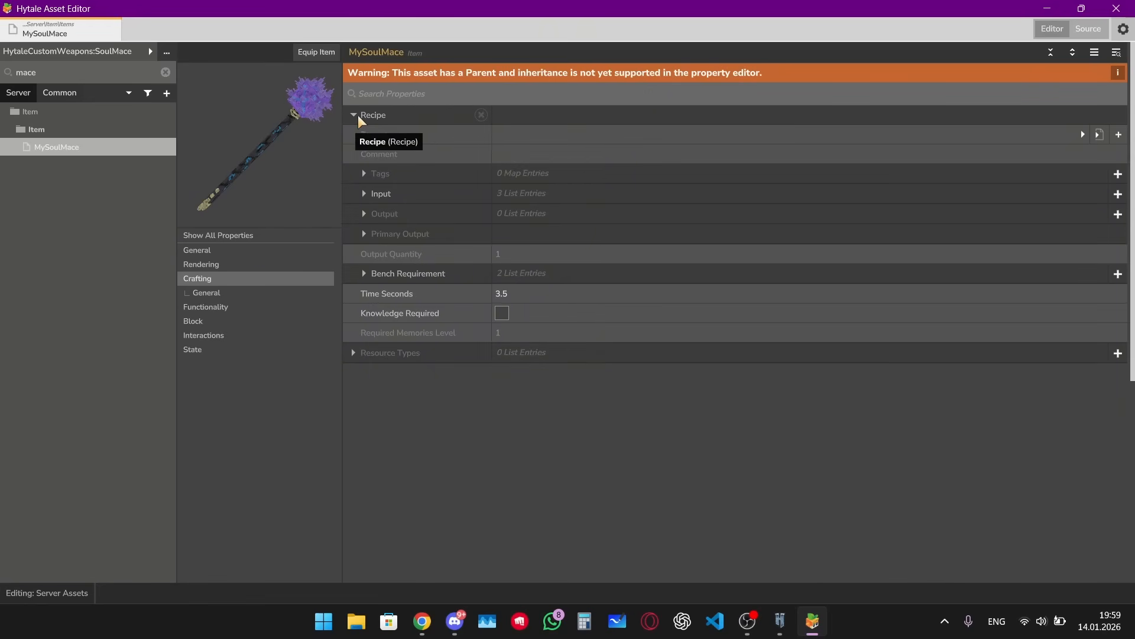
click(364, 193)
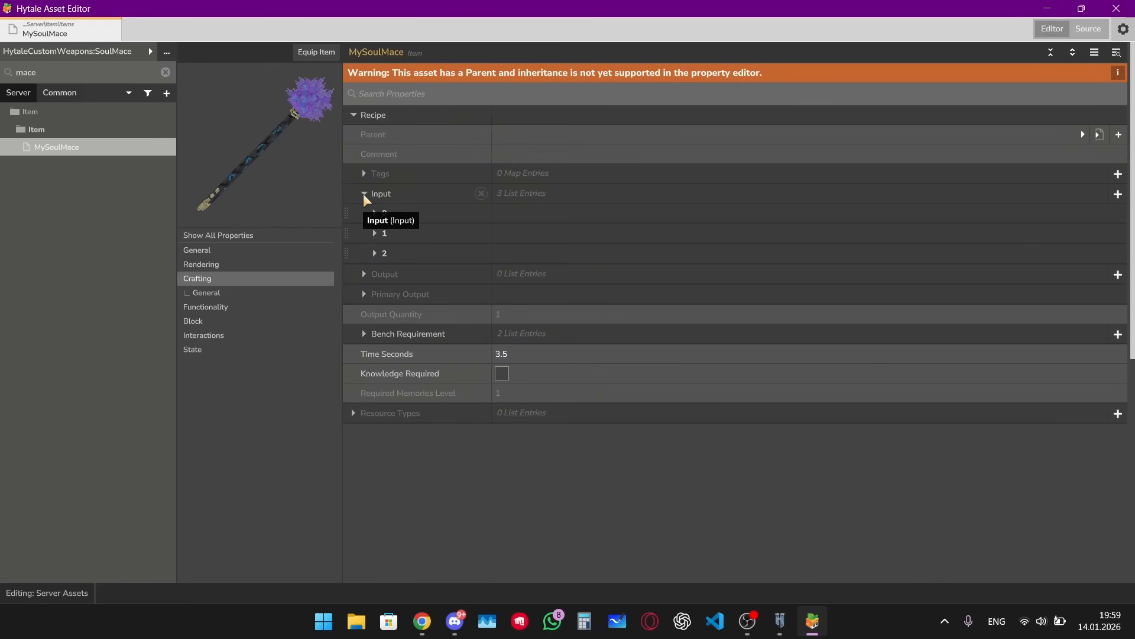
click(375, 213)
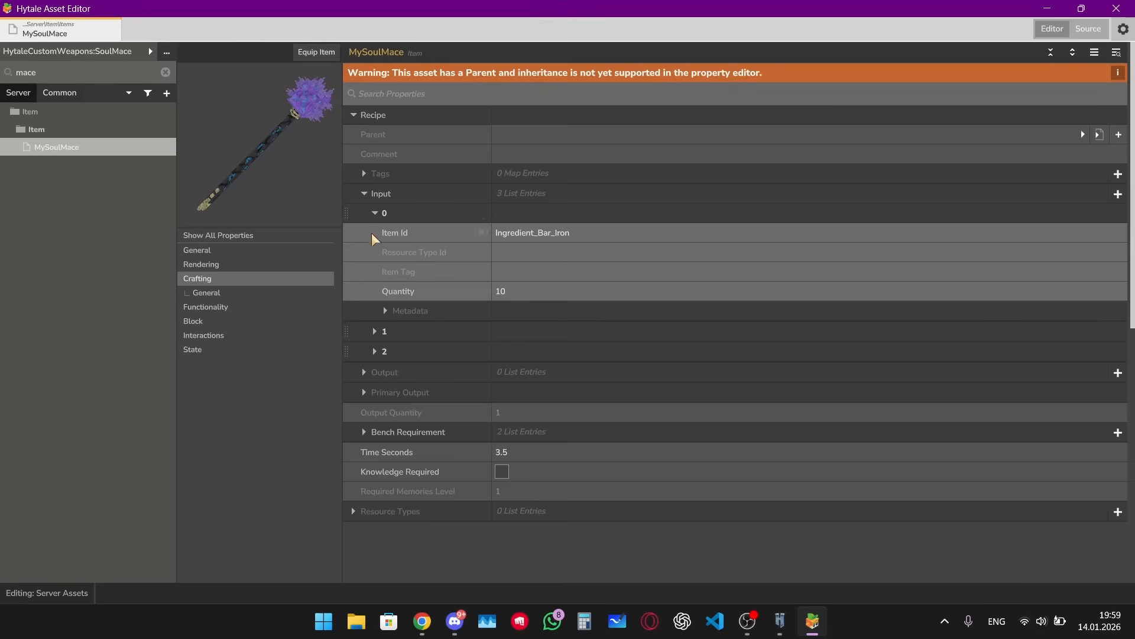
click(374, 331)
click(374, 450)
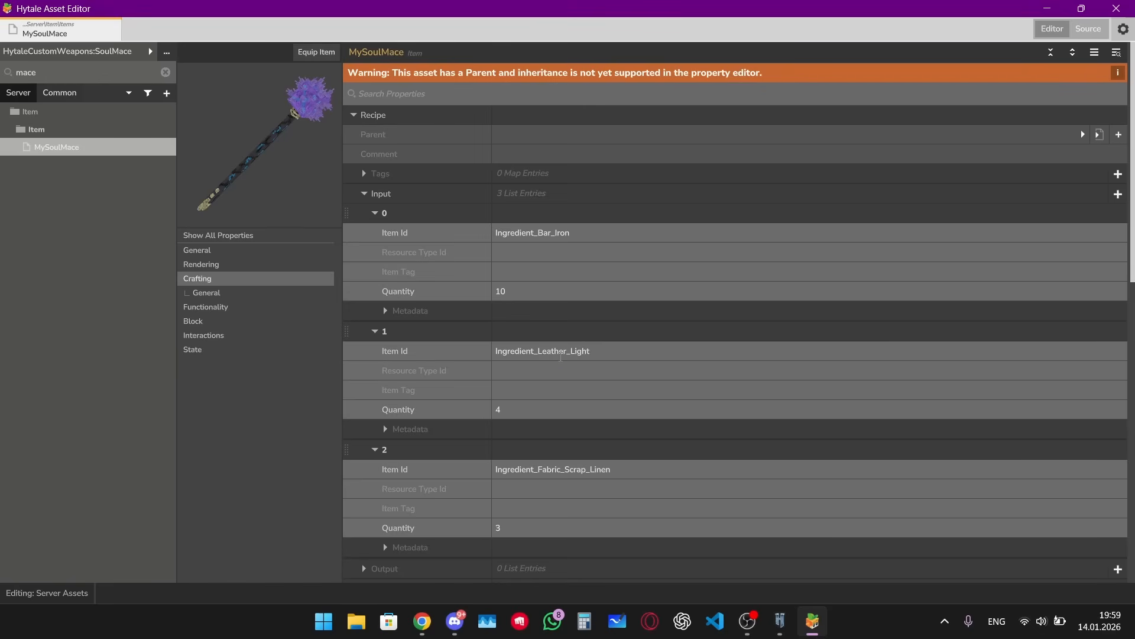
Step: Collapse the recipe's input entries, then reopen the third entry and select its Item Id text
scroll(564, 367, down, 1)
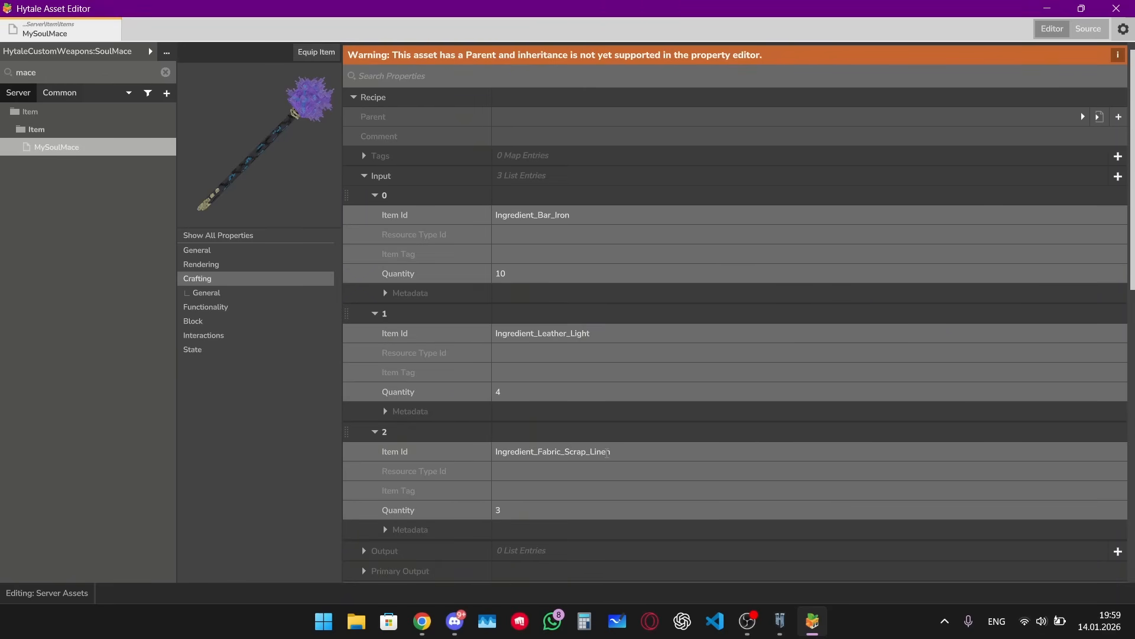
right_click(443, 436)
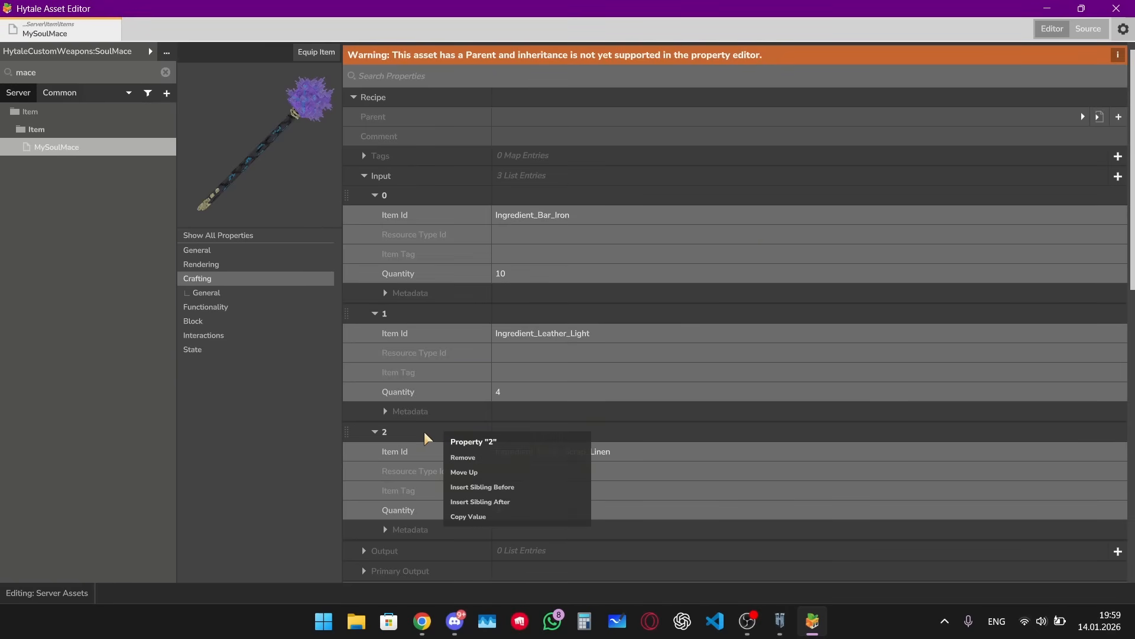
click(424, 431)
click(385, 313)
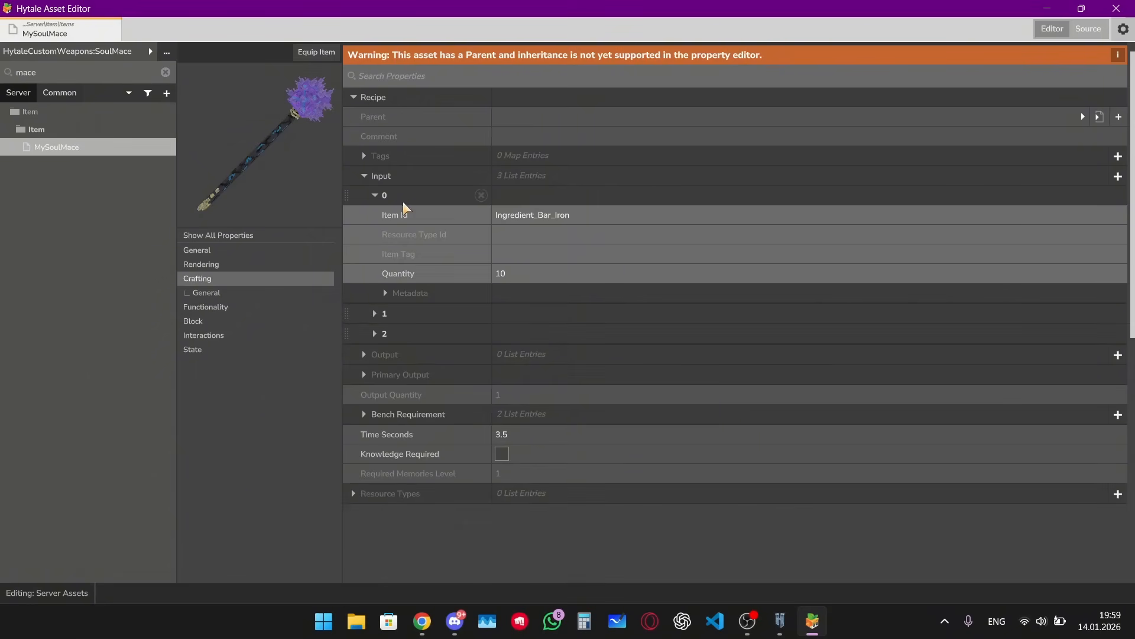
click(397, 197)
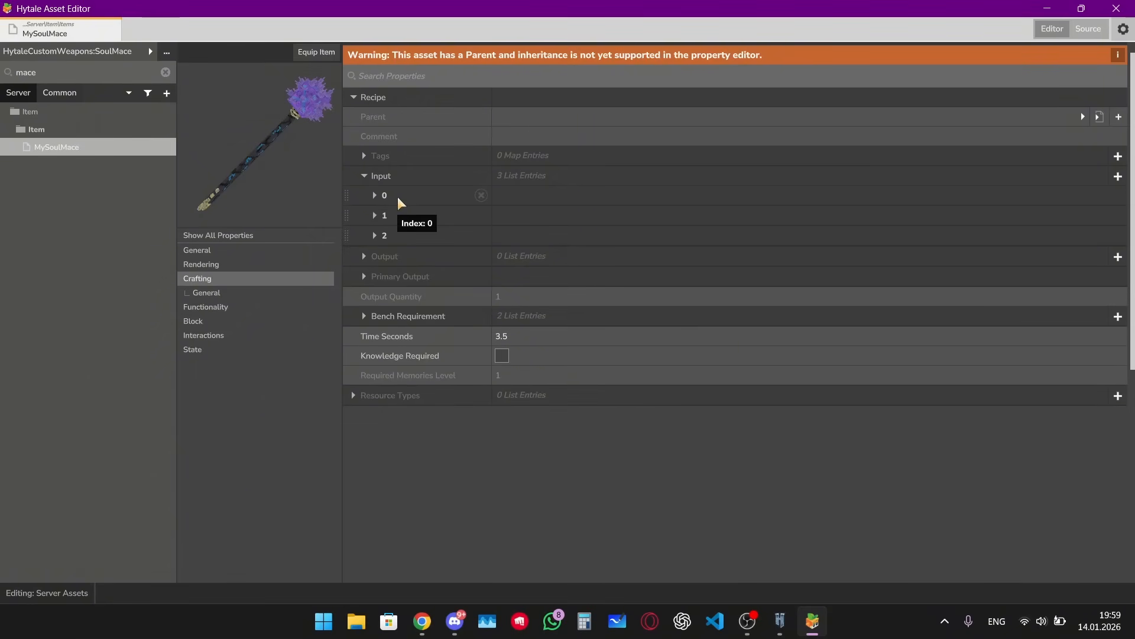
click(1117, 177)
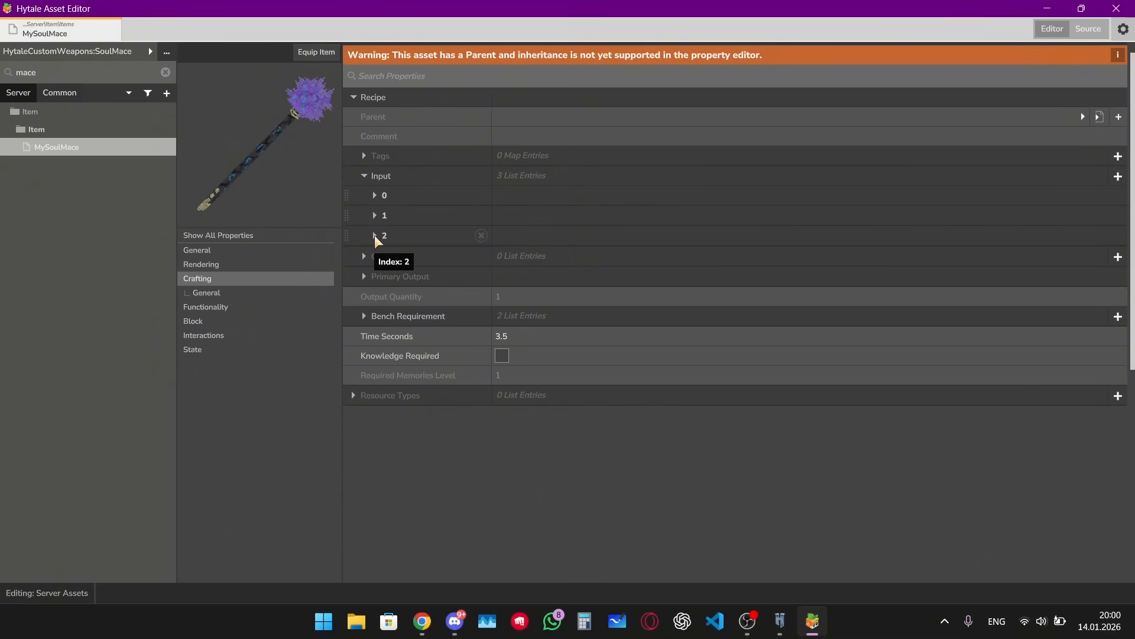
click(375, 235)
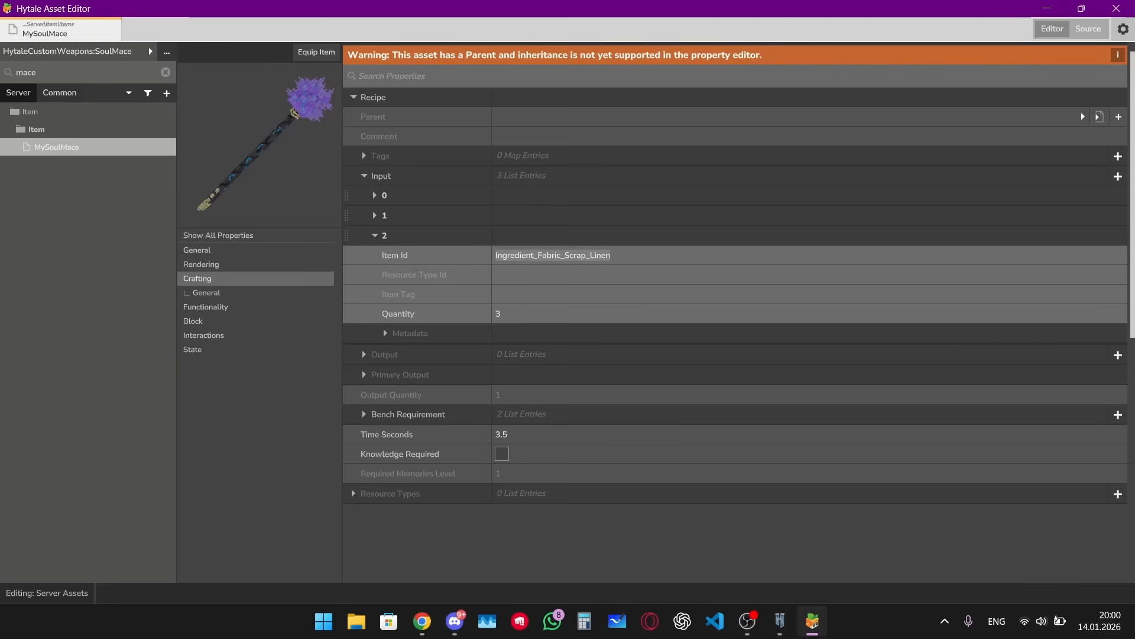
click(619, 255)
drag(619, 254, 486, 262)
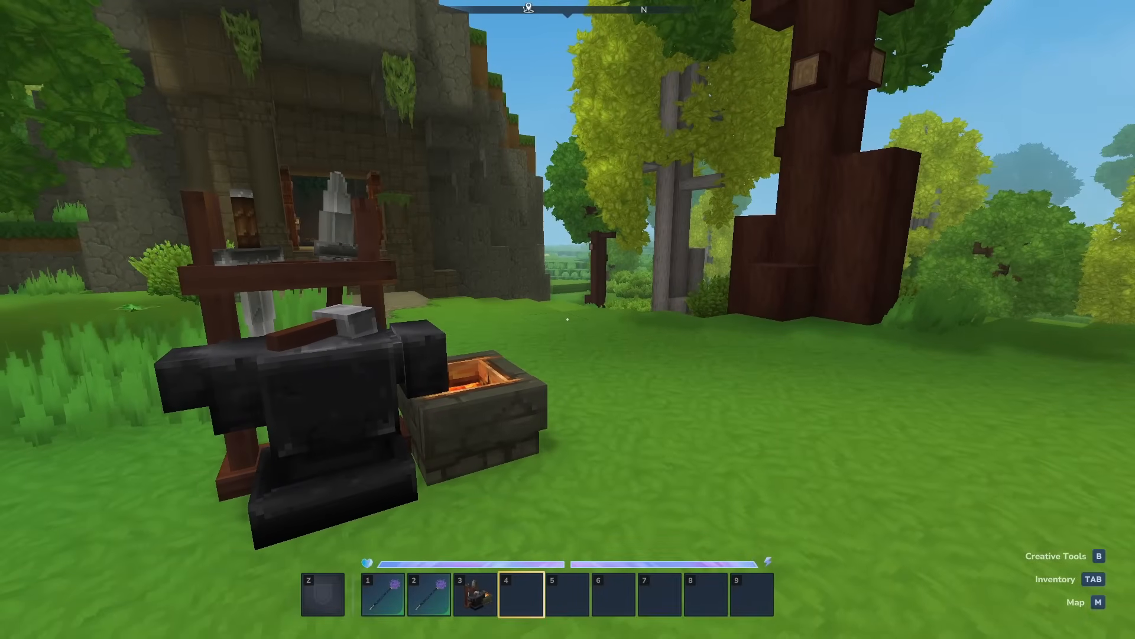
Step: Take Adamantite Ore from the creative inventory into hotbar slot 4
key(Tab)
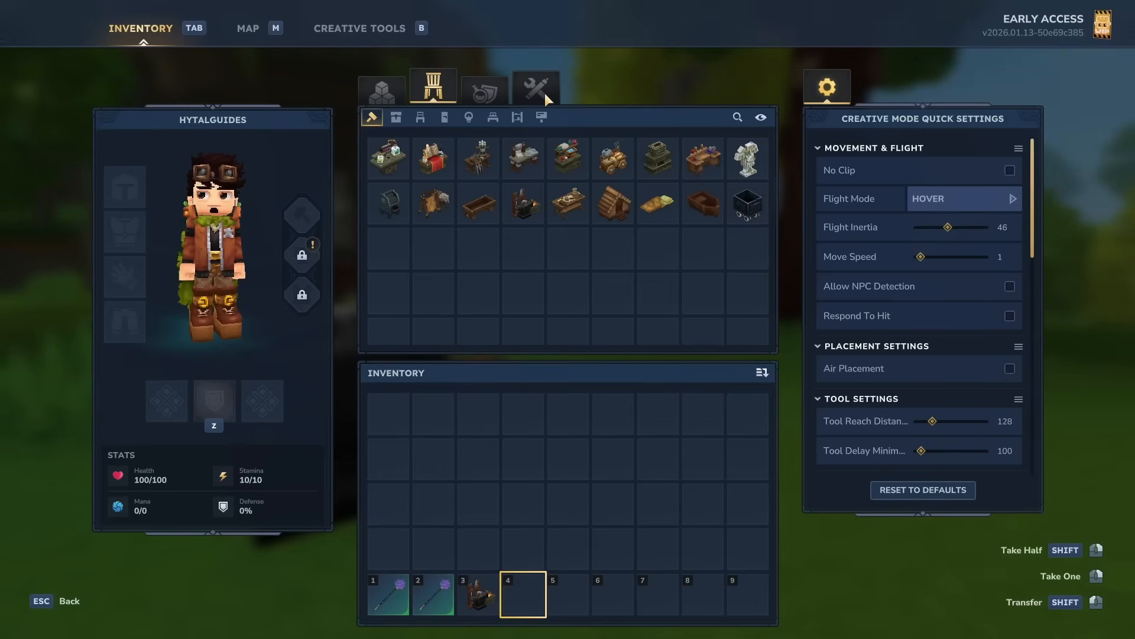
click(484, 90)
click(400, 84)
click(443, 117)
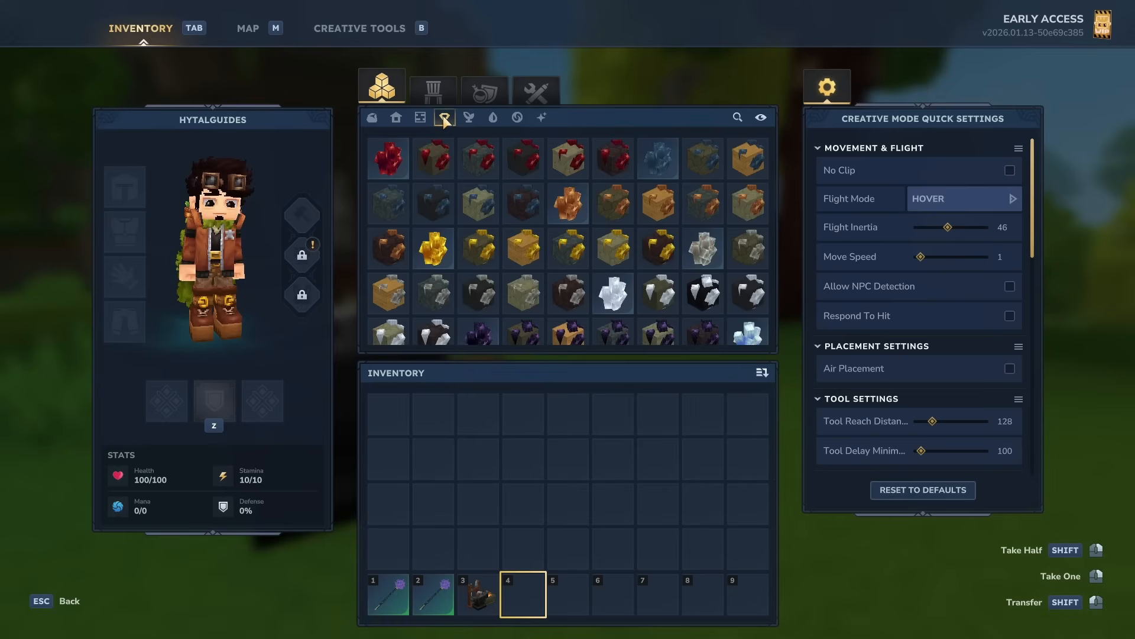
mouse_move(382, 164)
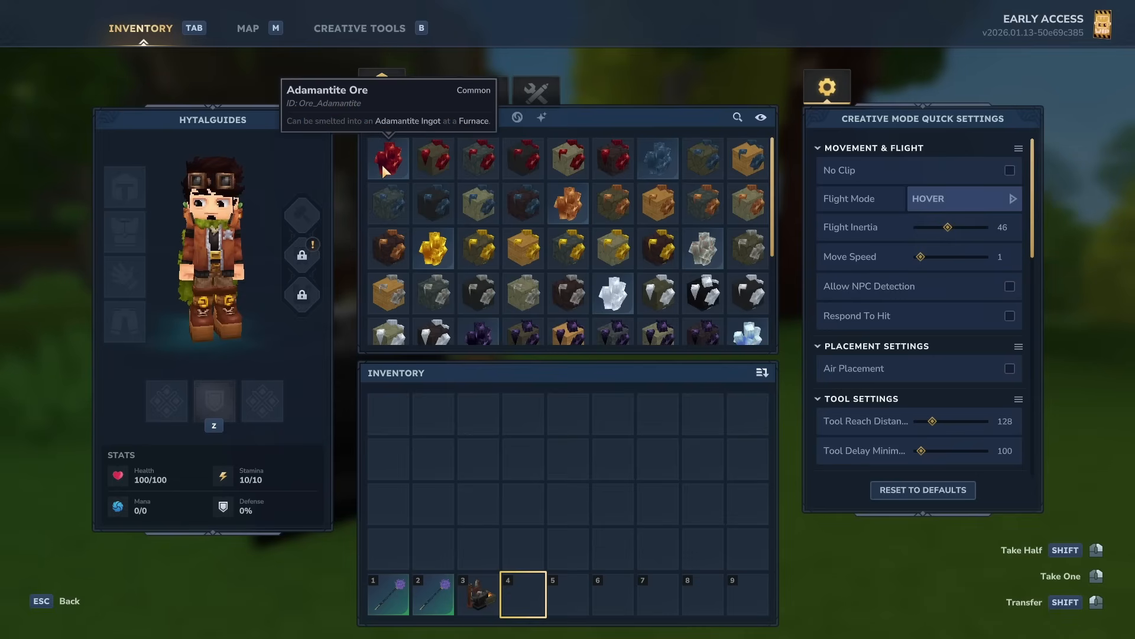
drag(382, 165, 523, 595)
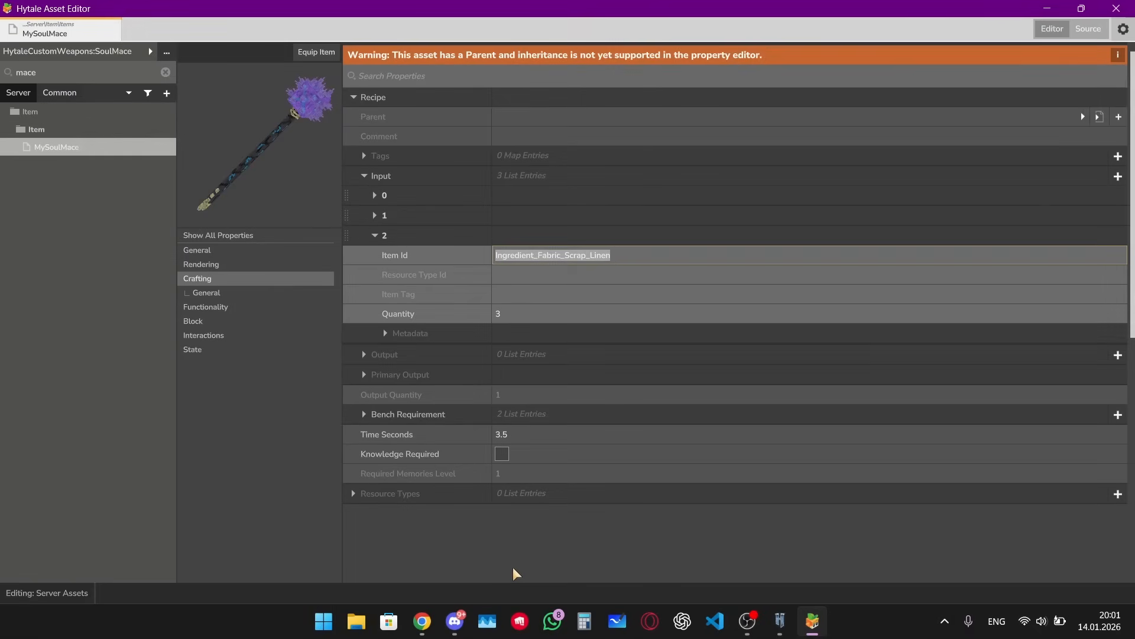
Step: Add a fourth recipe input with Item Id Ore_Adamantite and Quantity 5
click(376, 235)
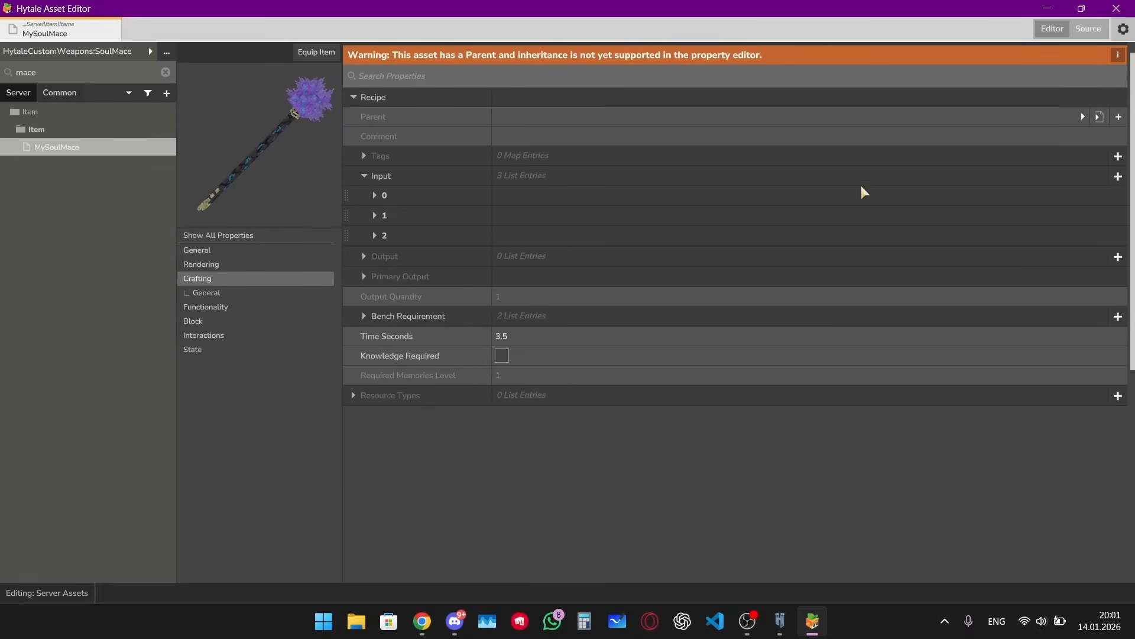
click(1117, 176)
click(375, 256)
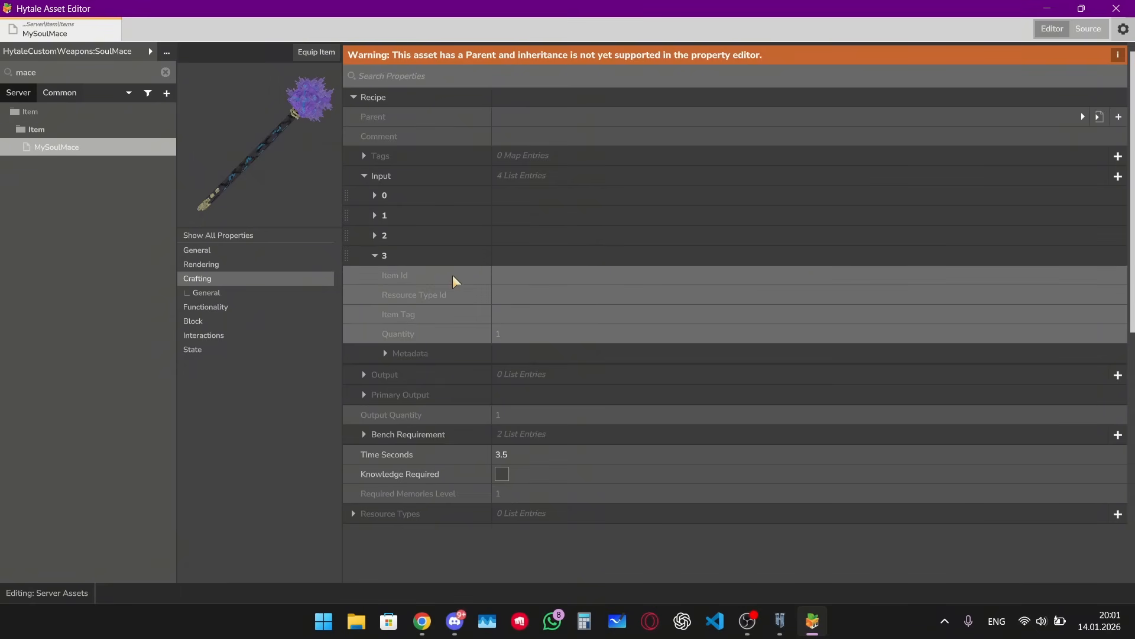
click(523, 279)
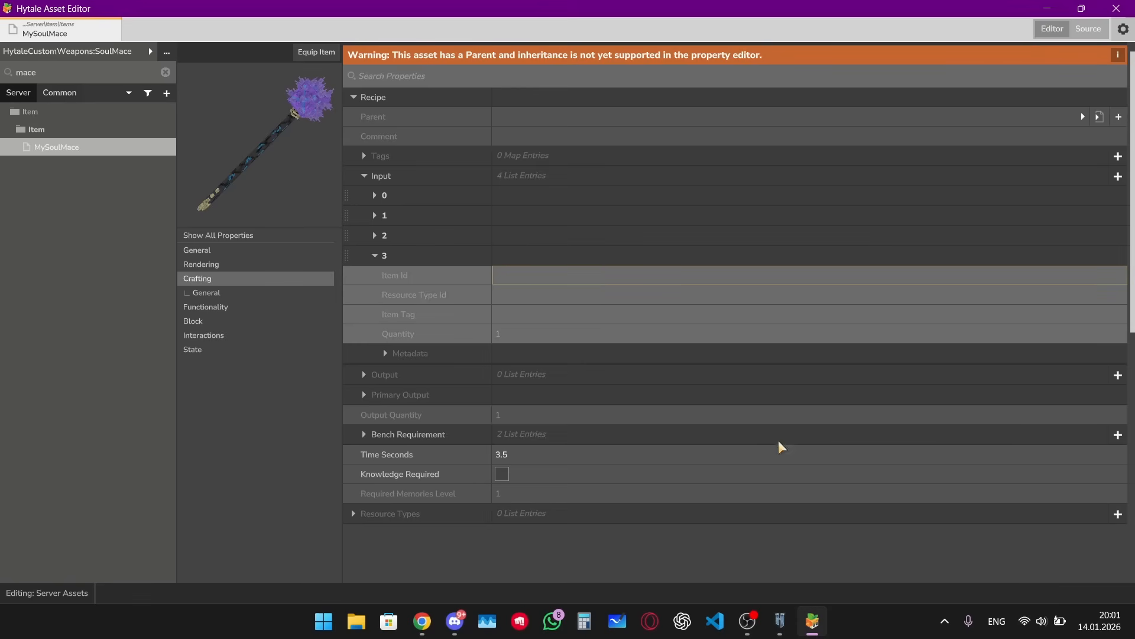
text(Ore_Adamantite)
click(514, 334)
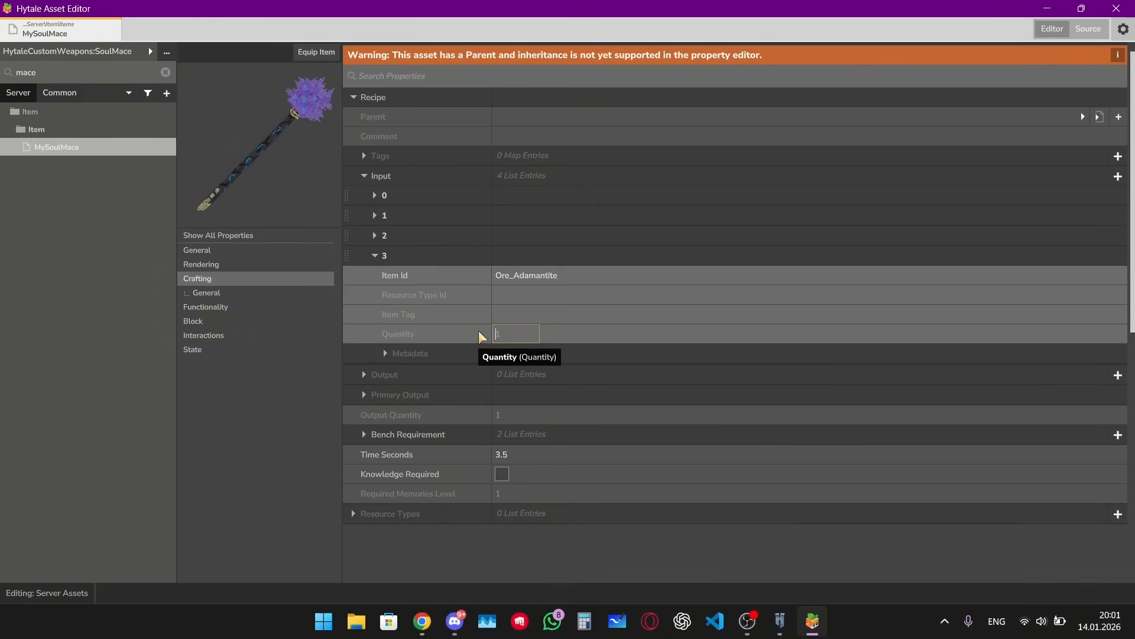
text(5)
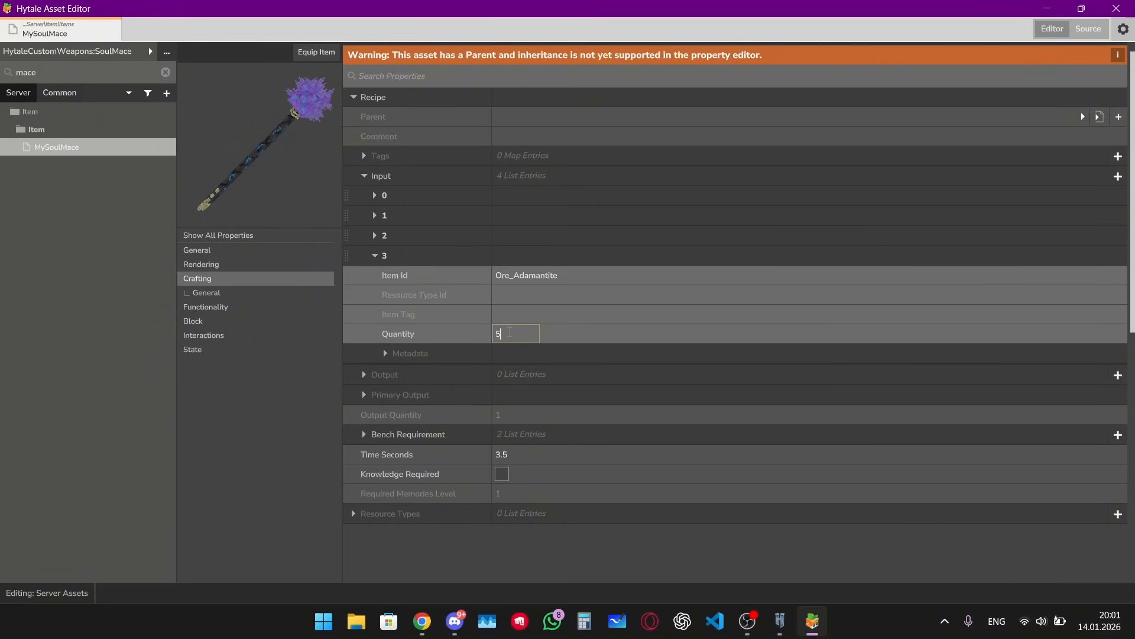
click(265, 469)
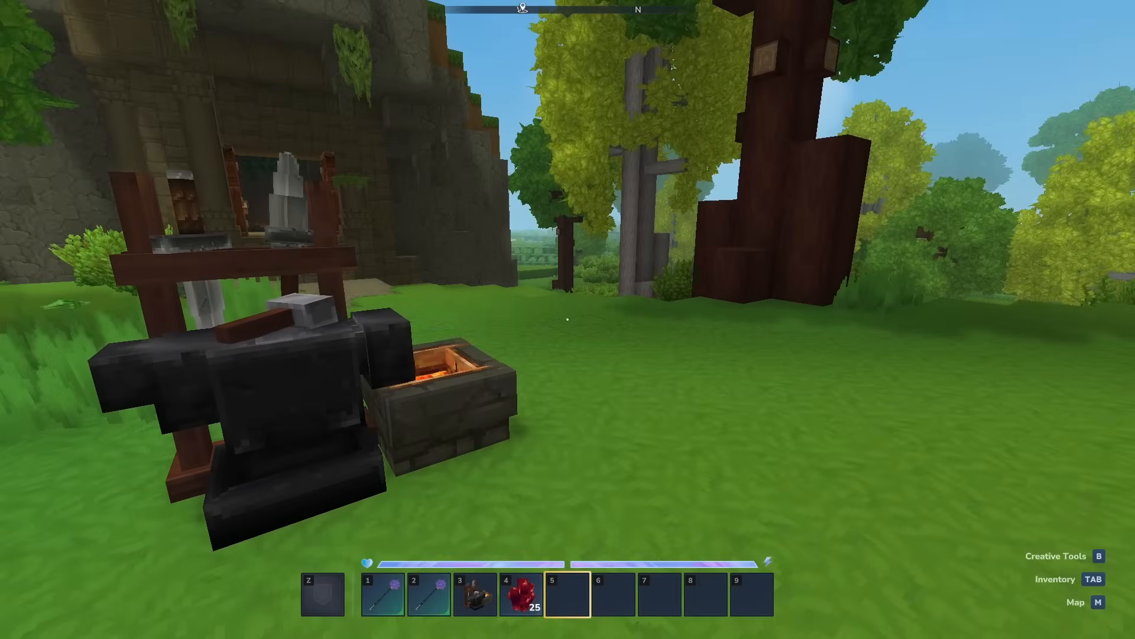
Step: Walk to the Blacksmith's Anvil, open it and craft the Soul Mace with the updated recipe
key(s)
key(w)
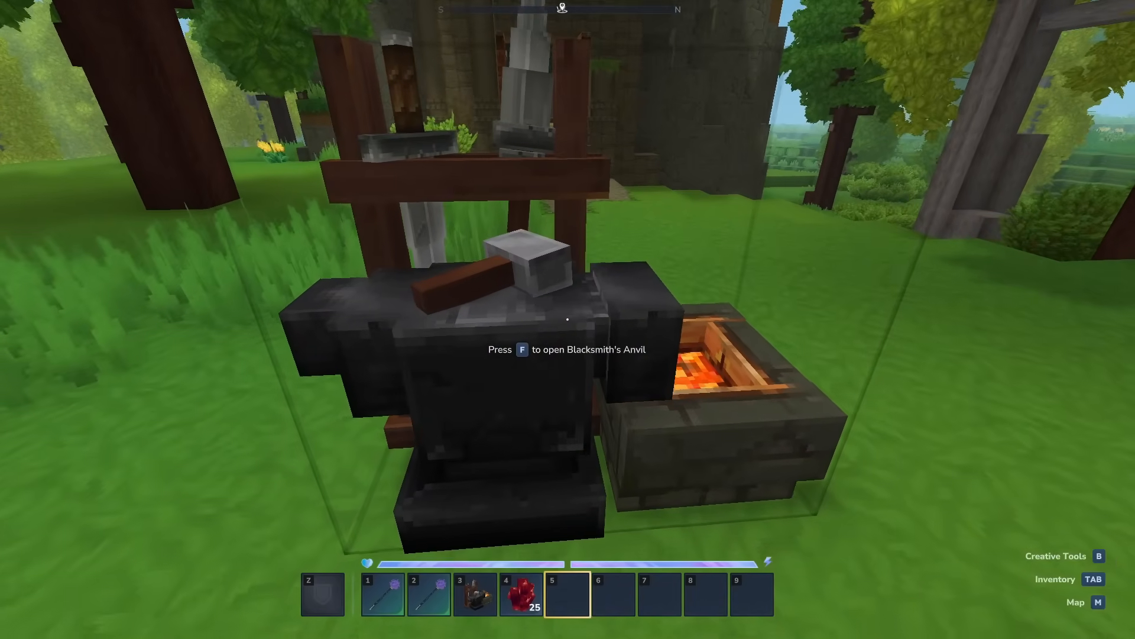
key(f)
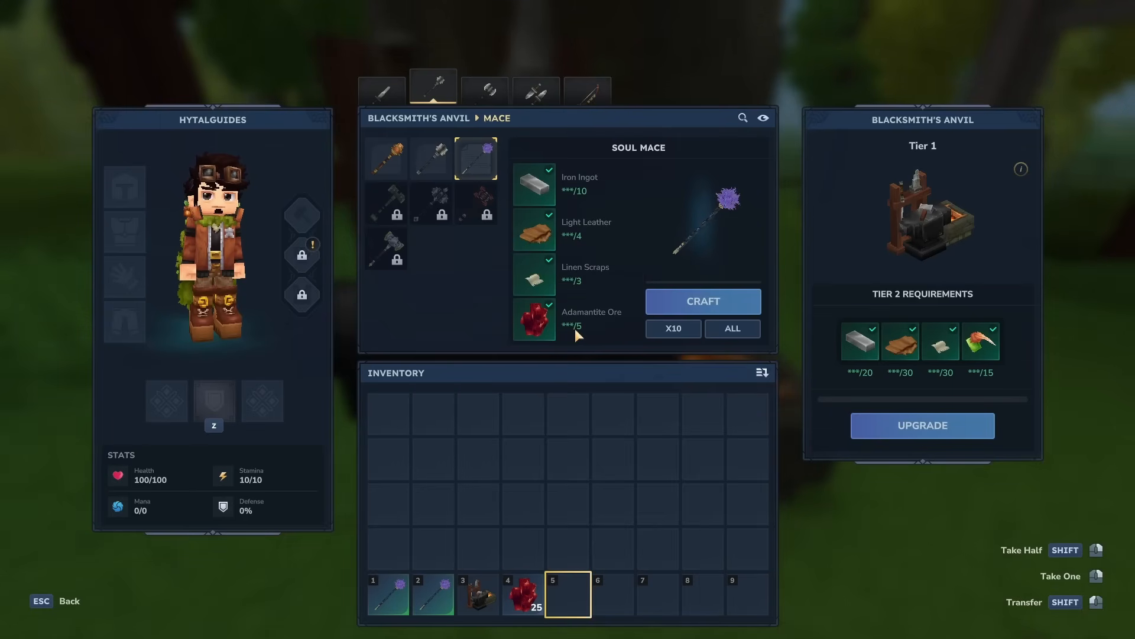
click(659, 304)
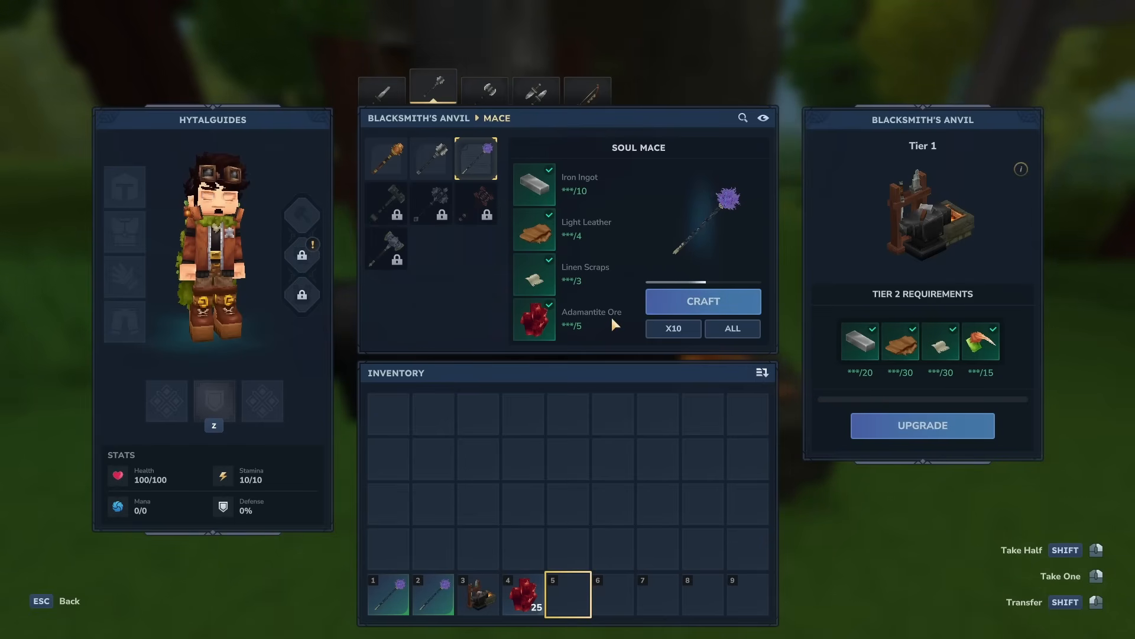
key(Escape)
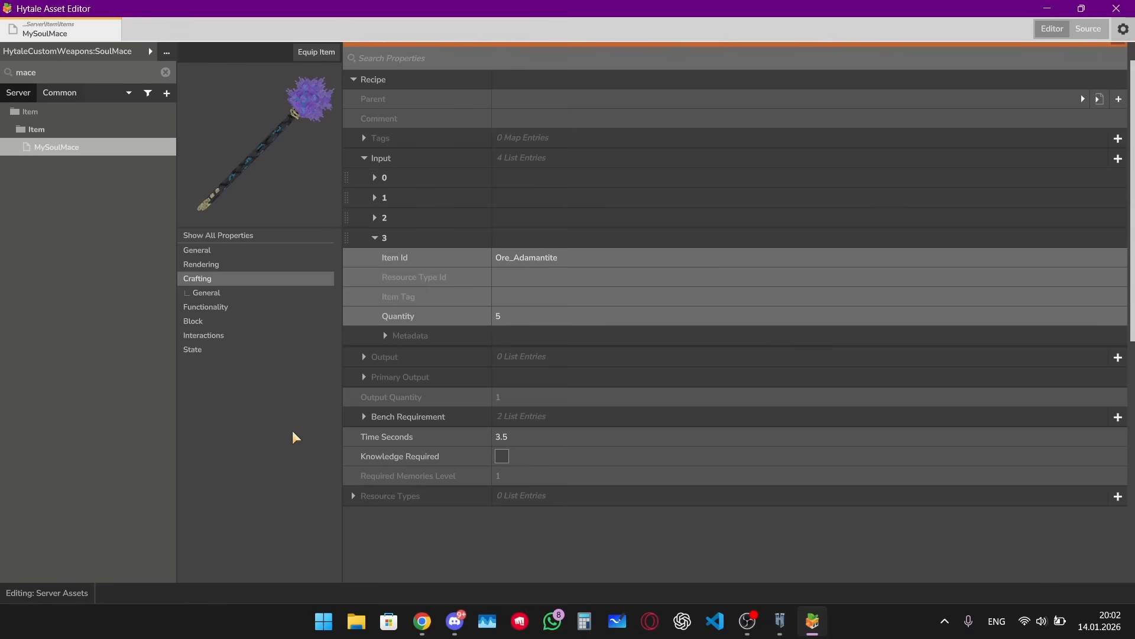
Step: Expand the recipe's Bench Requirement and inspect its first entry's Id
click(365, 416)
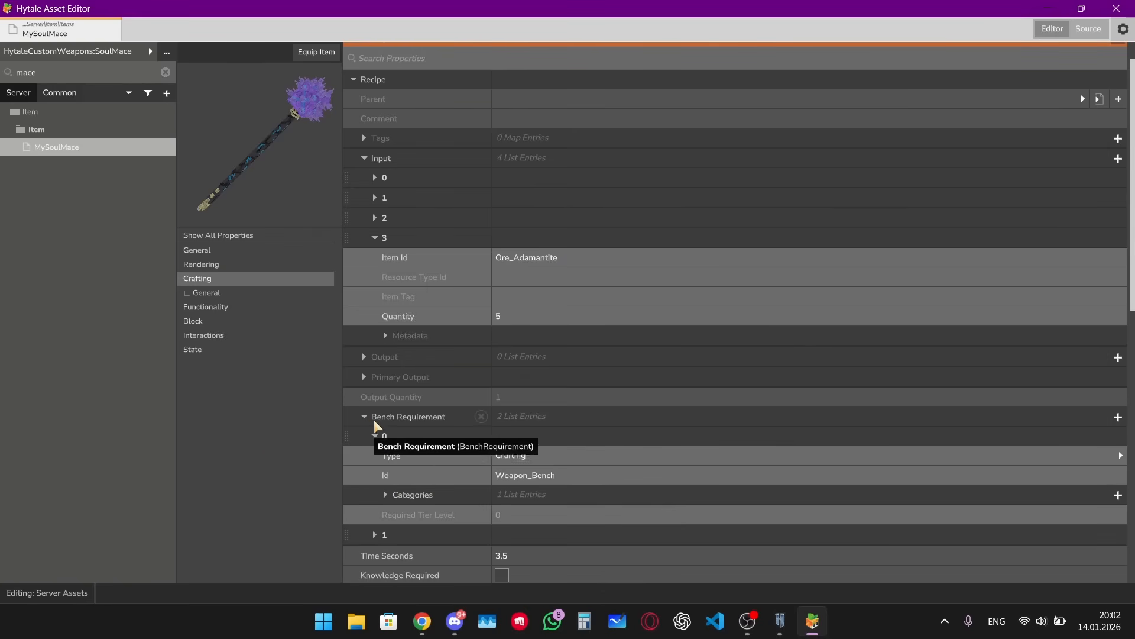
drag(579, 473, 496, 476)
click(576, 476)
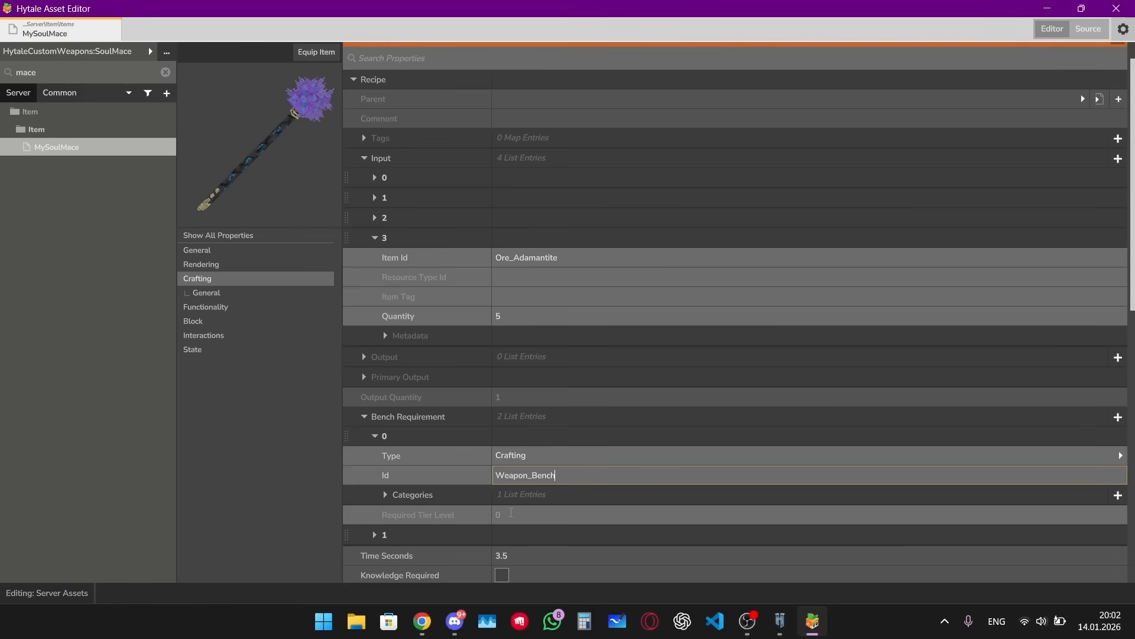
click(511, 512)
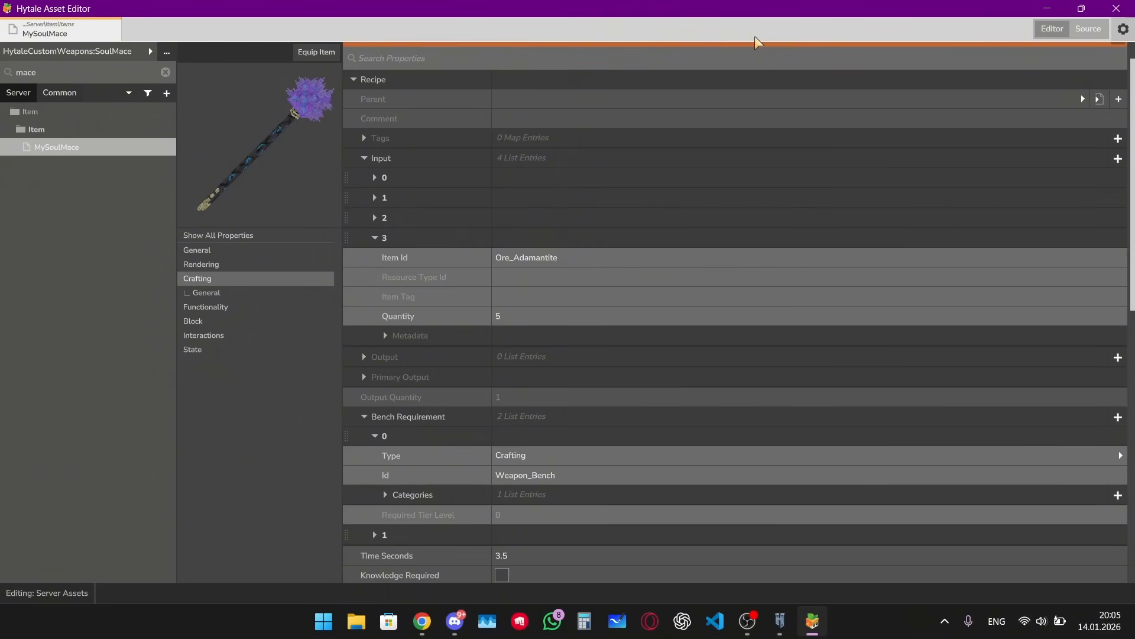
Step: In the source view, set the left swing's Physical base damage to 100 and select the right swing's Physical value
click(1084, 30)
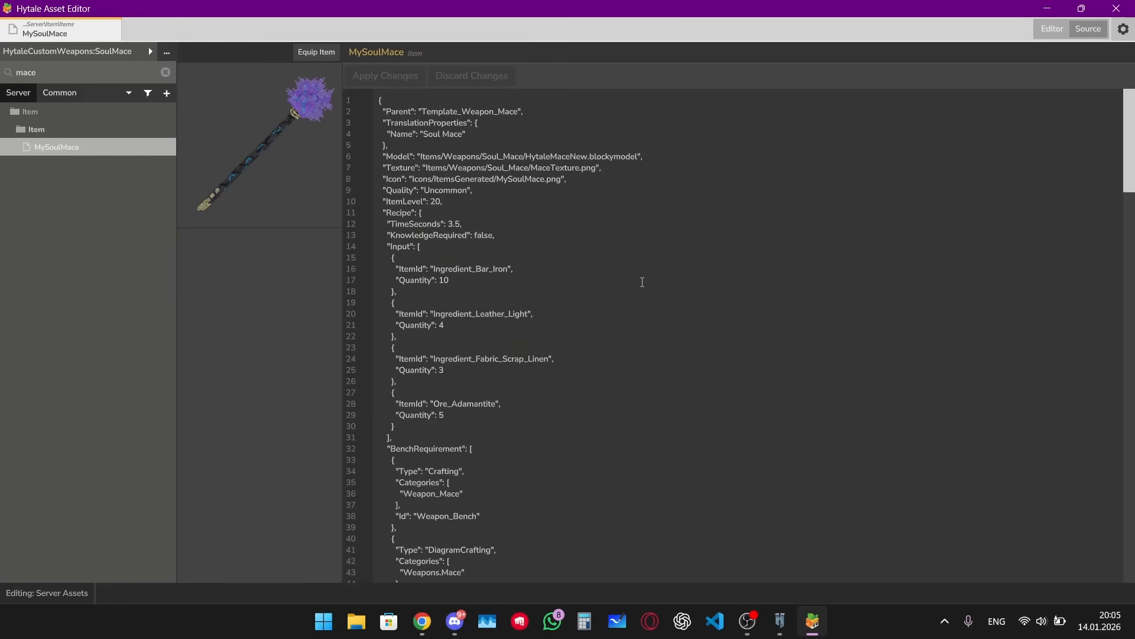
scroll(641, 287, down, 5)
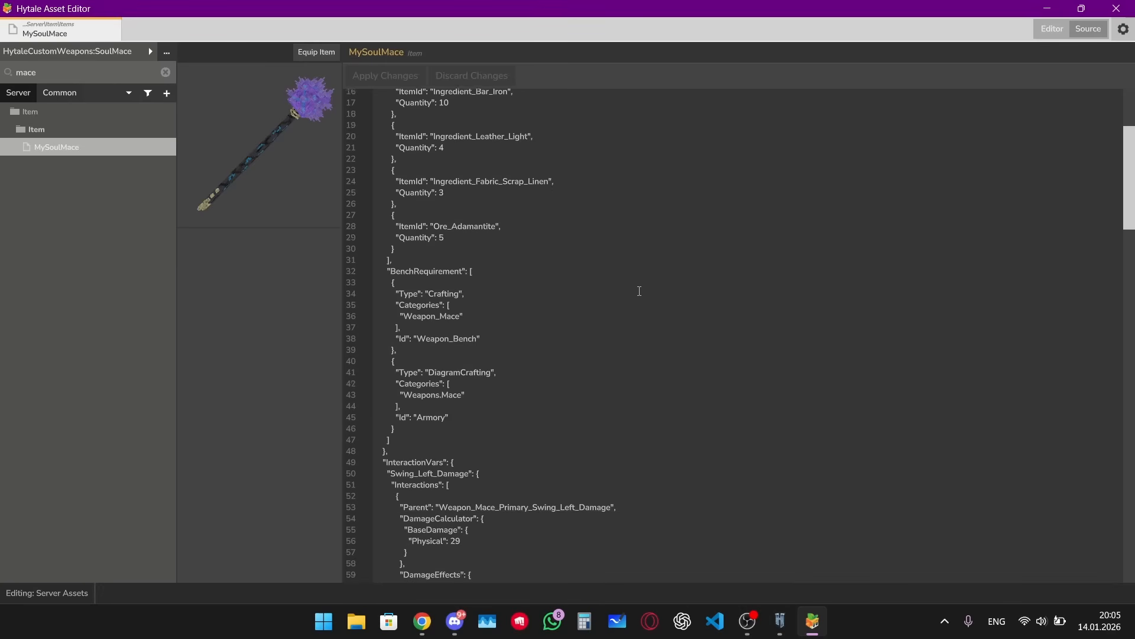
scroll(639, 290, down, 4)
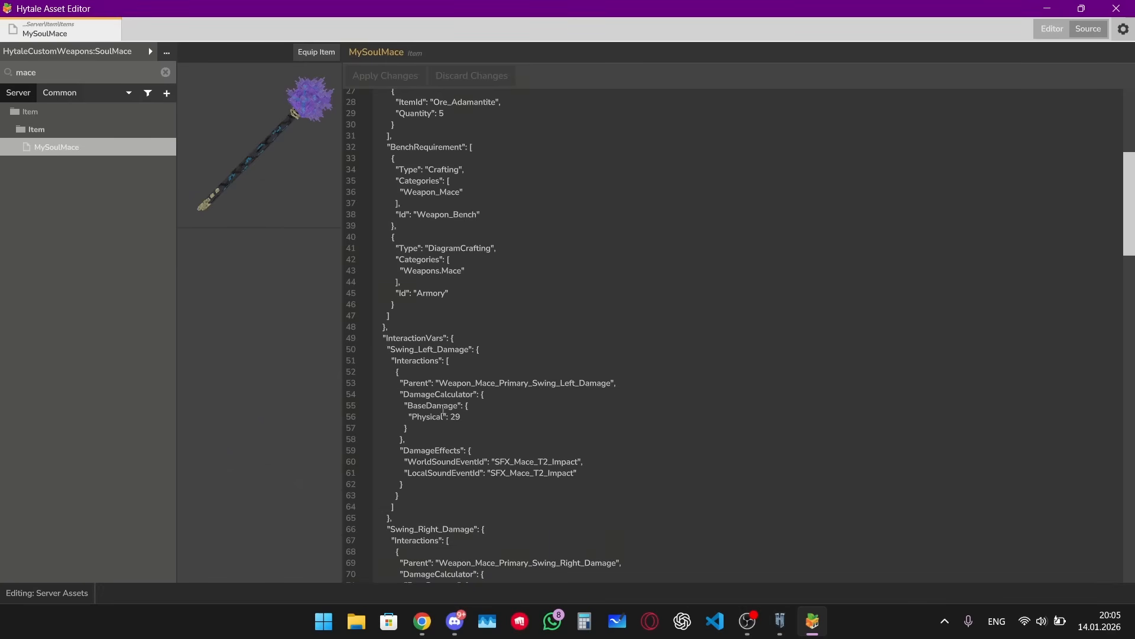
drag(440, 384, 582, 378)
click(476, 417)
key(BackSpace)
key(BackSpace)
text(100)
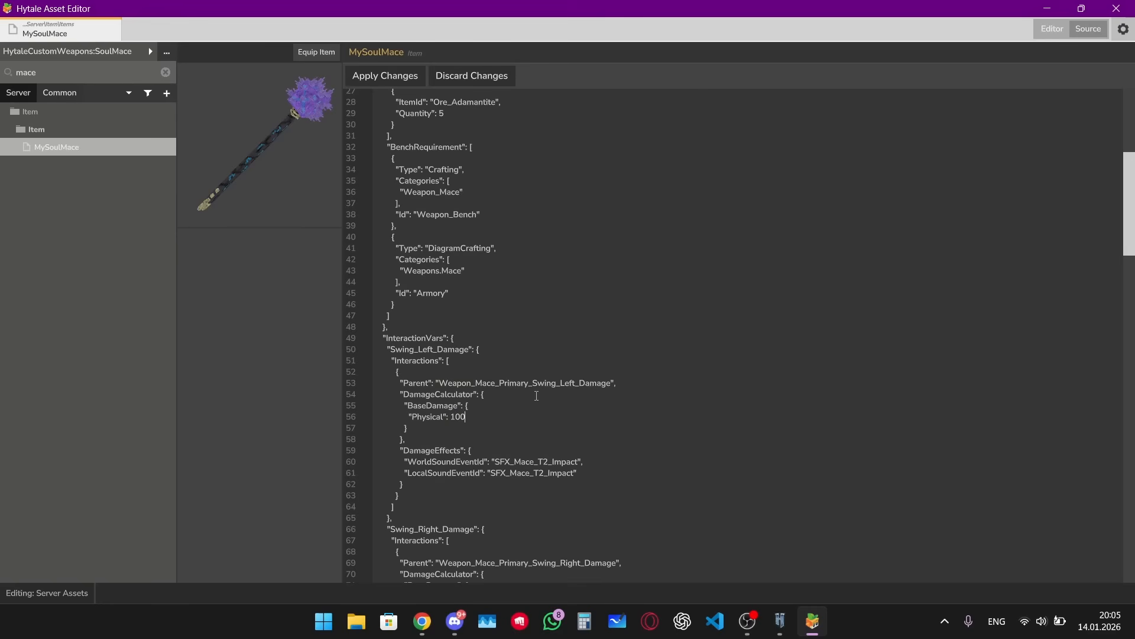
scroll(537, 395, down, 2)
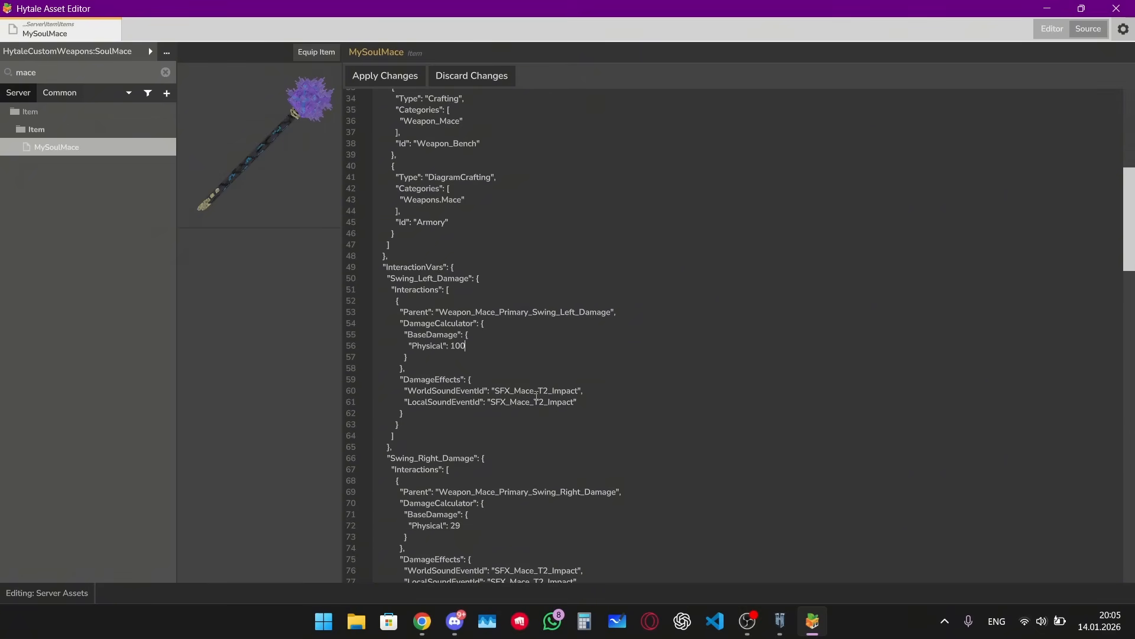
double_click(454, 526)
click(502, 523)
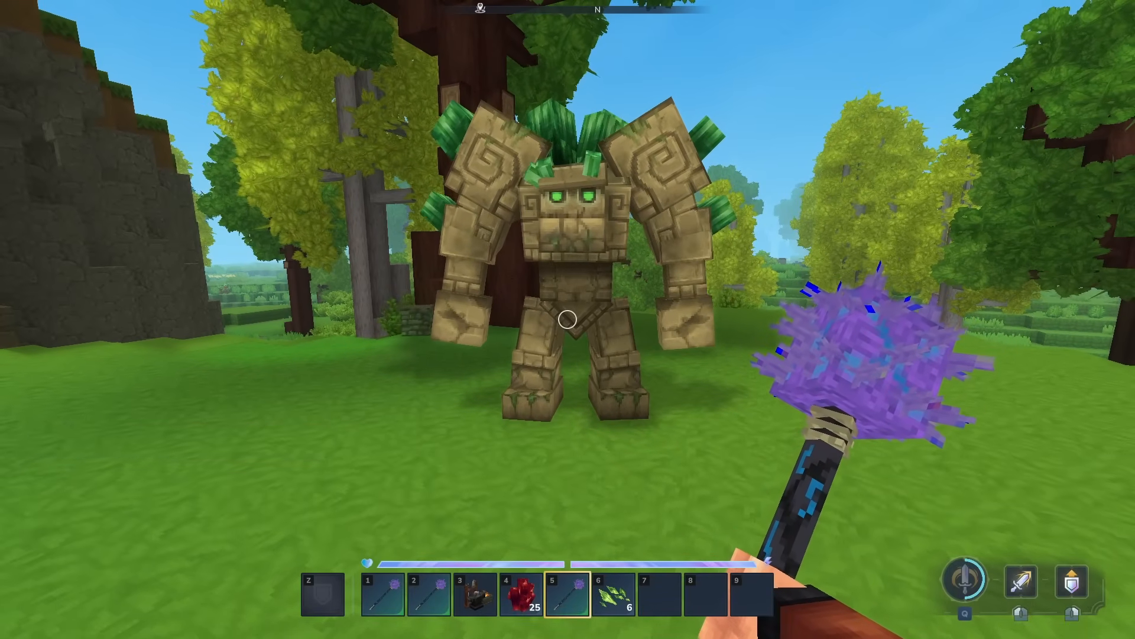
Step: Test the Soul Mace's damage by attacking a golem, then switch to third-person view
key(w)
click(567, 319)
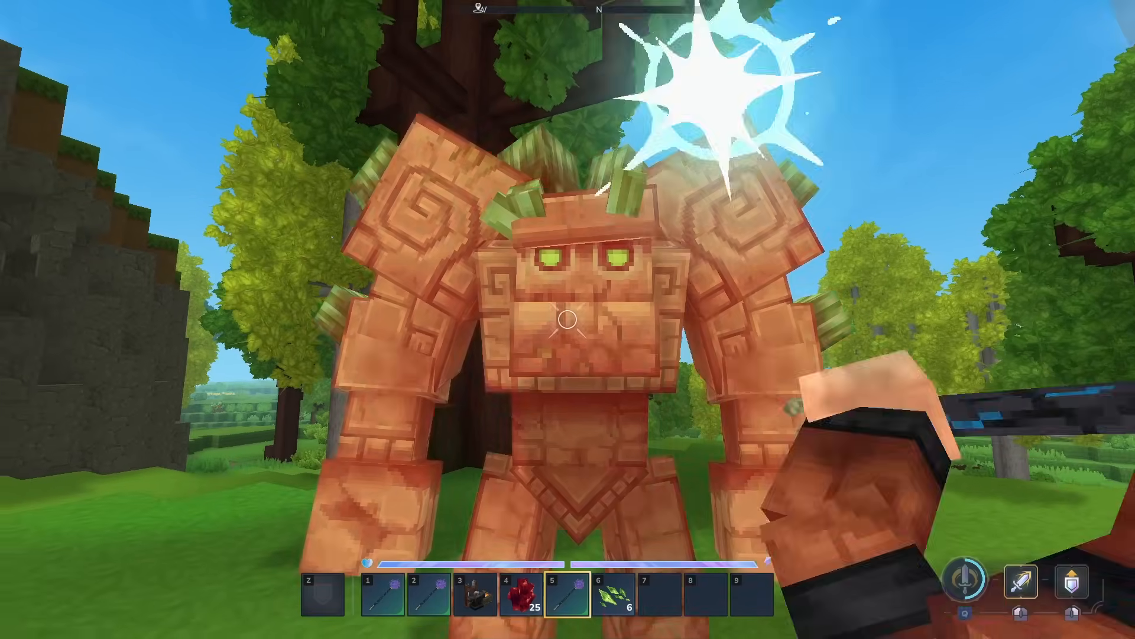
key(s)
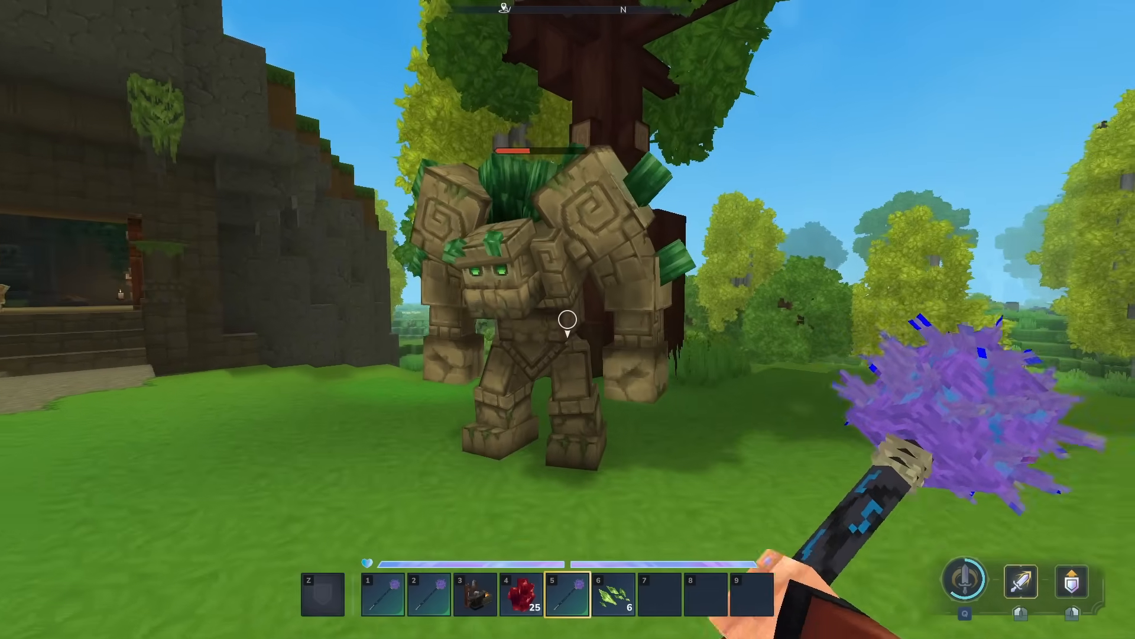
click(567, 319)
key(w)
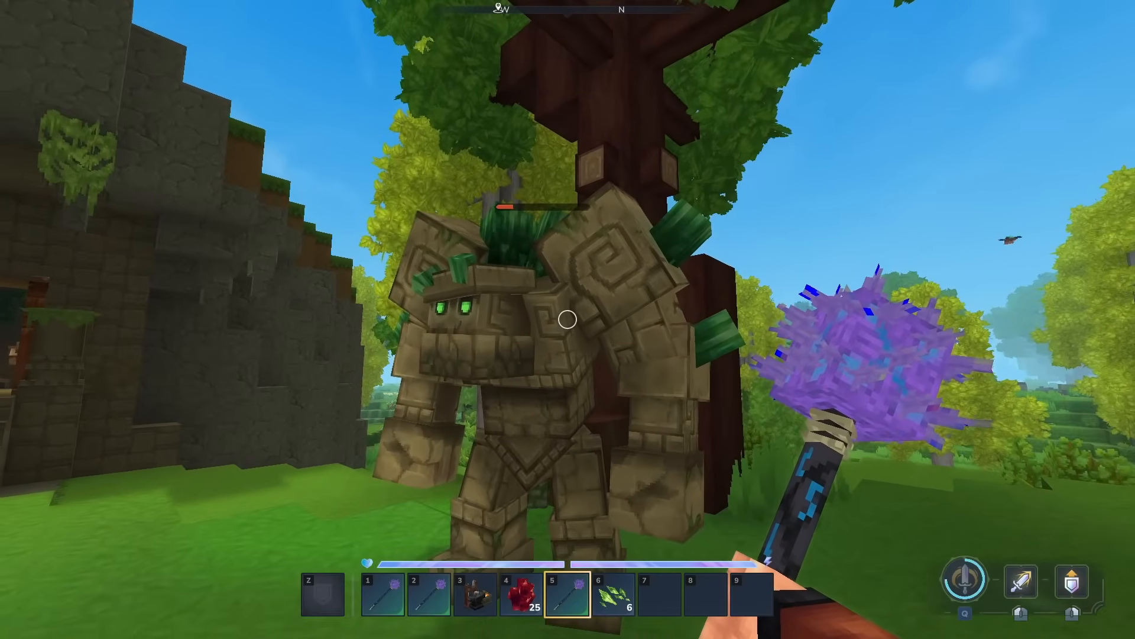
click(567, 320)
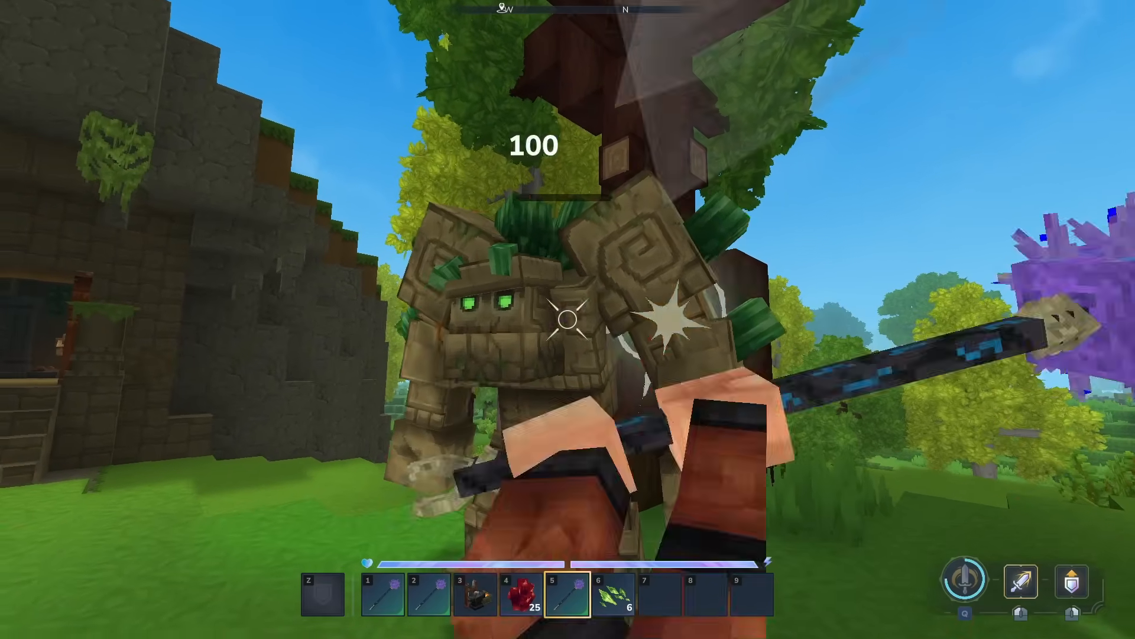
key(s)
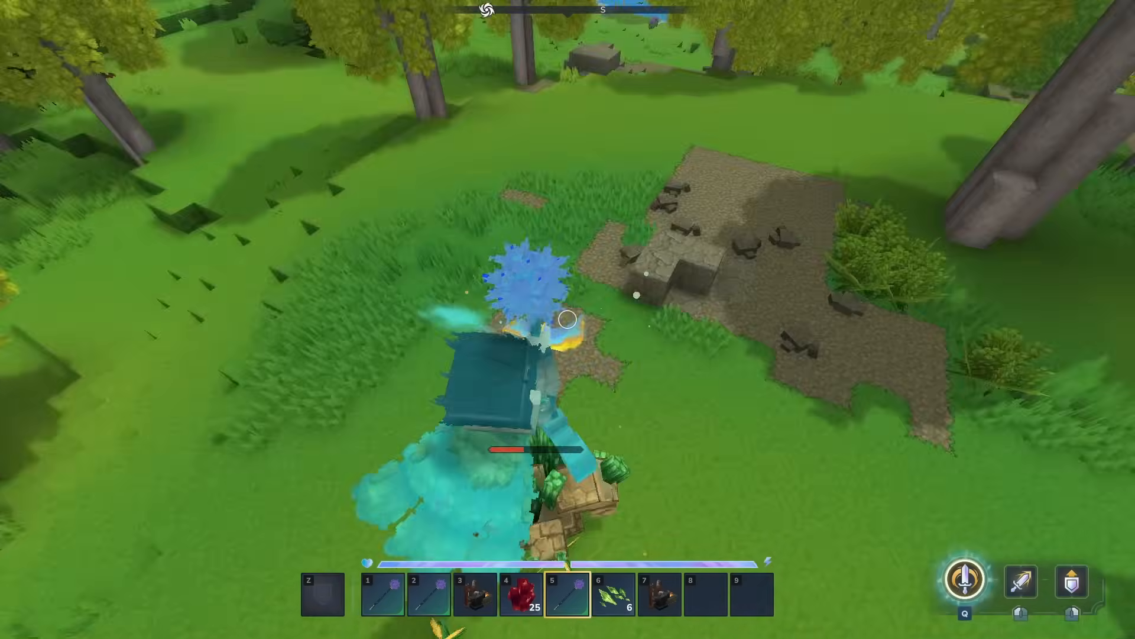
click(568, 319)
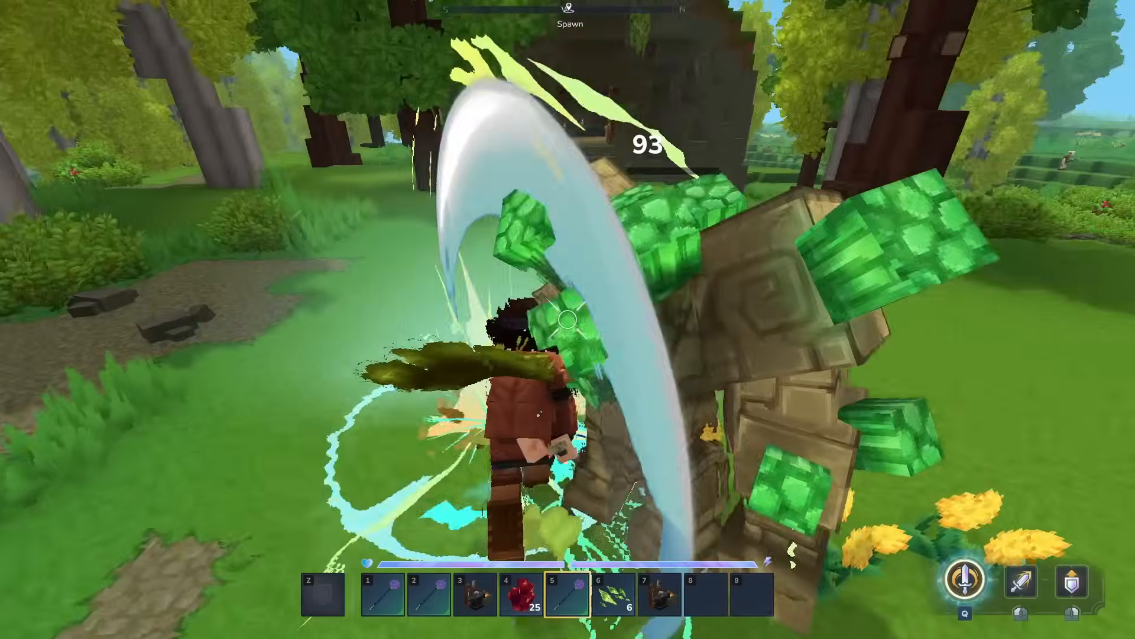
click(568, 319)
click(567, 319)
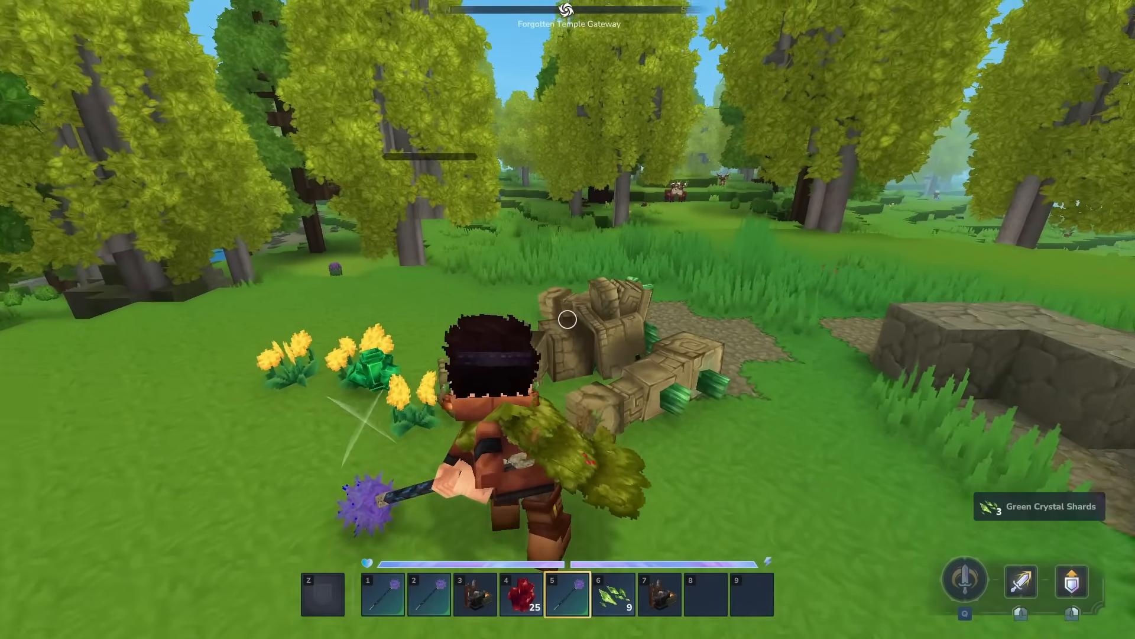
key(v)
key(v)
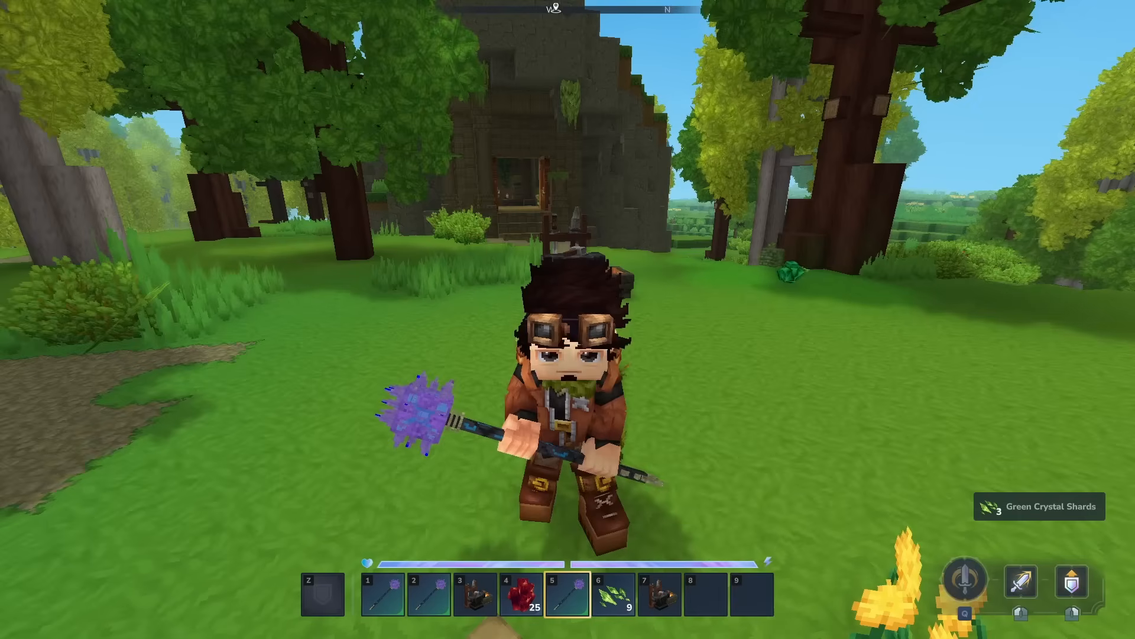